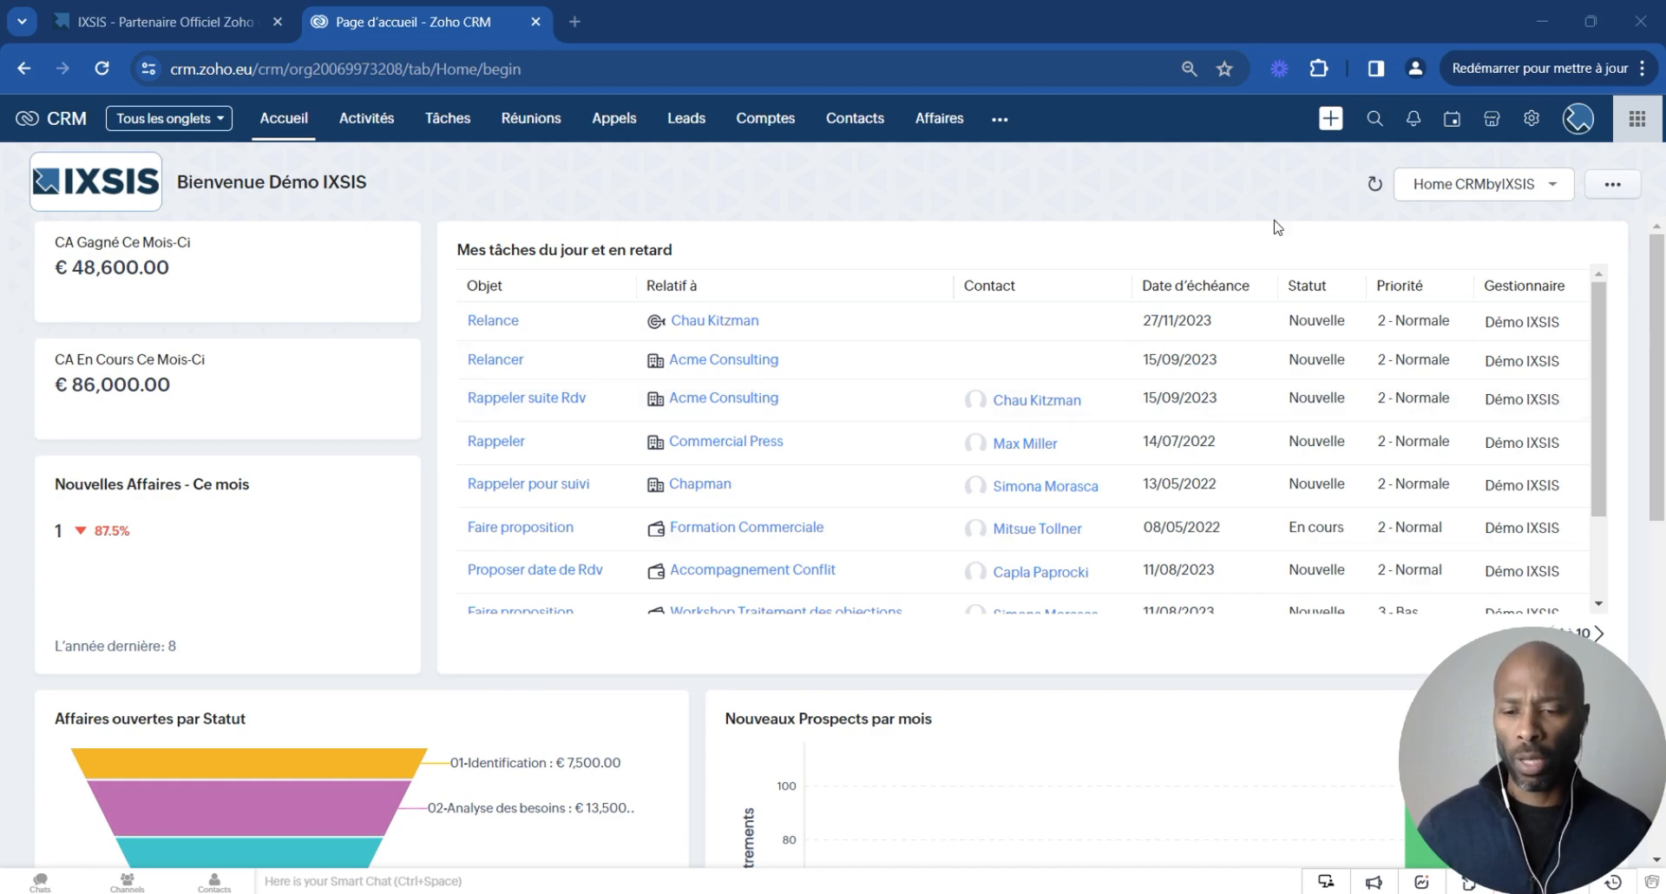
- Open the scoring rules settings and start a new scoring rule
left_click(1533, 127)
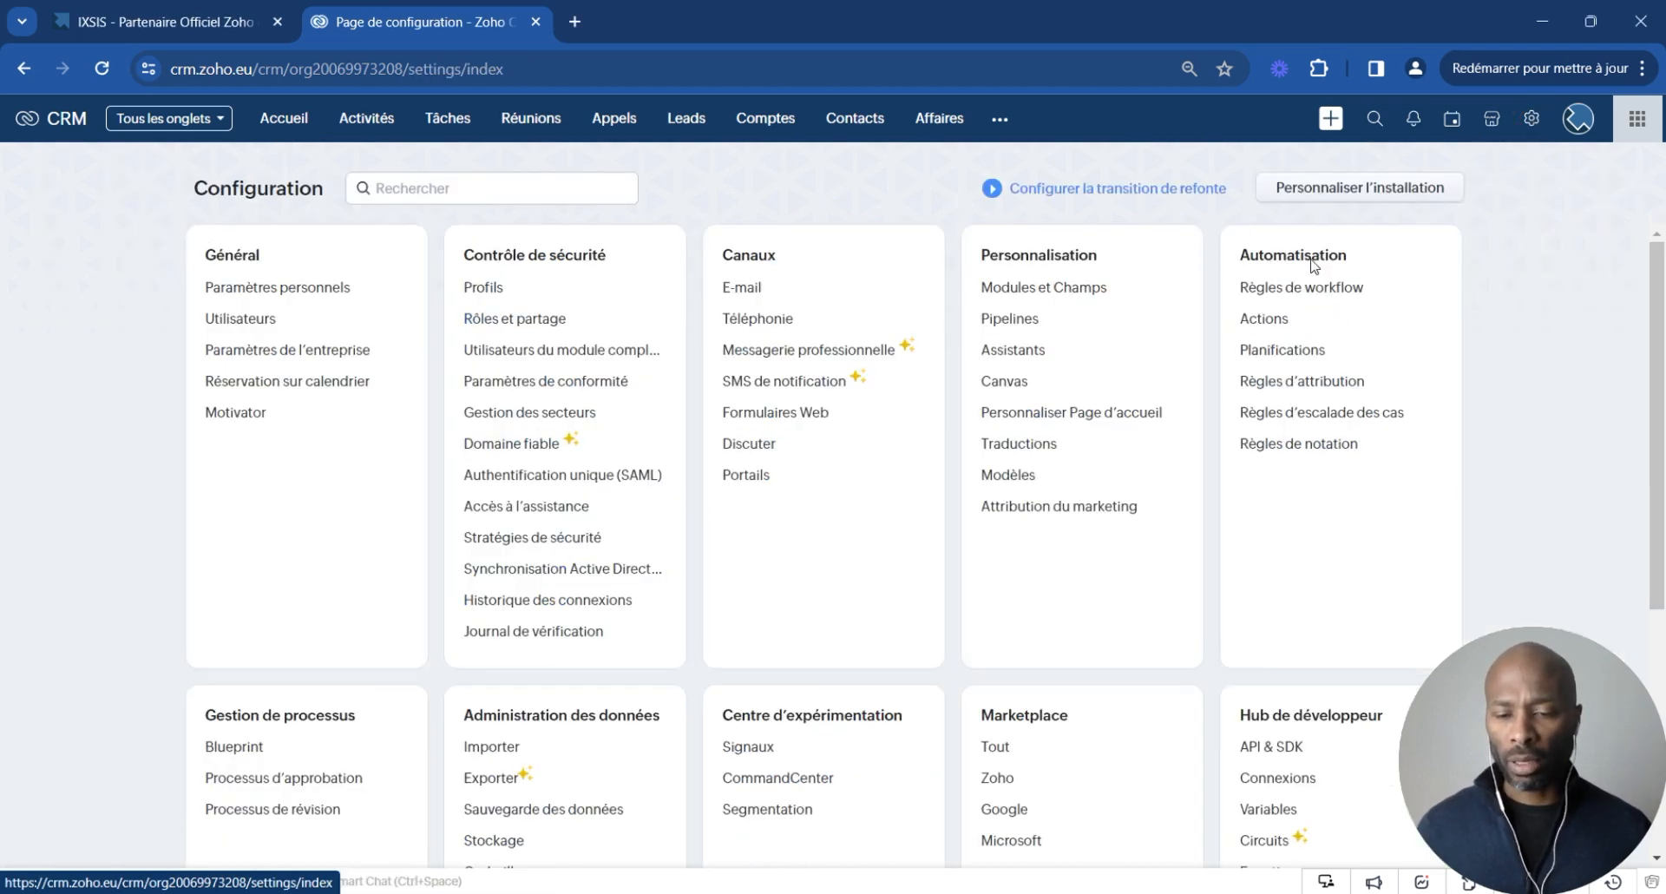
left_click(1282, 458)
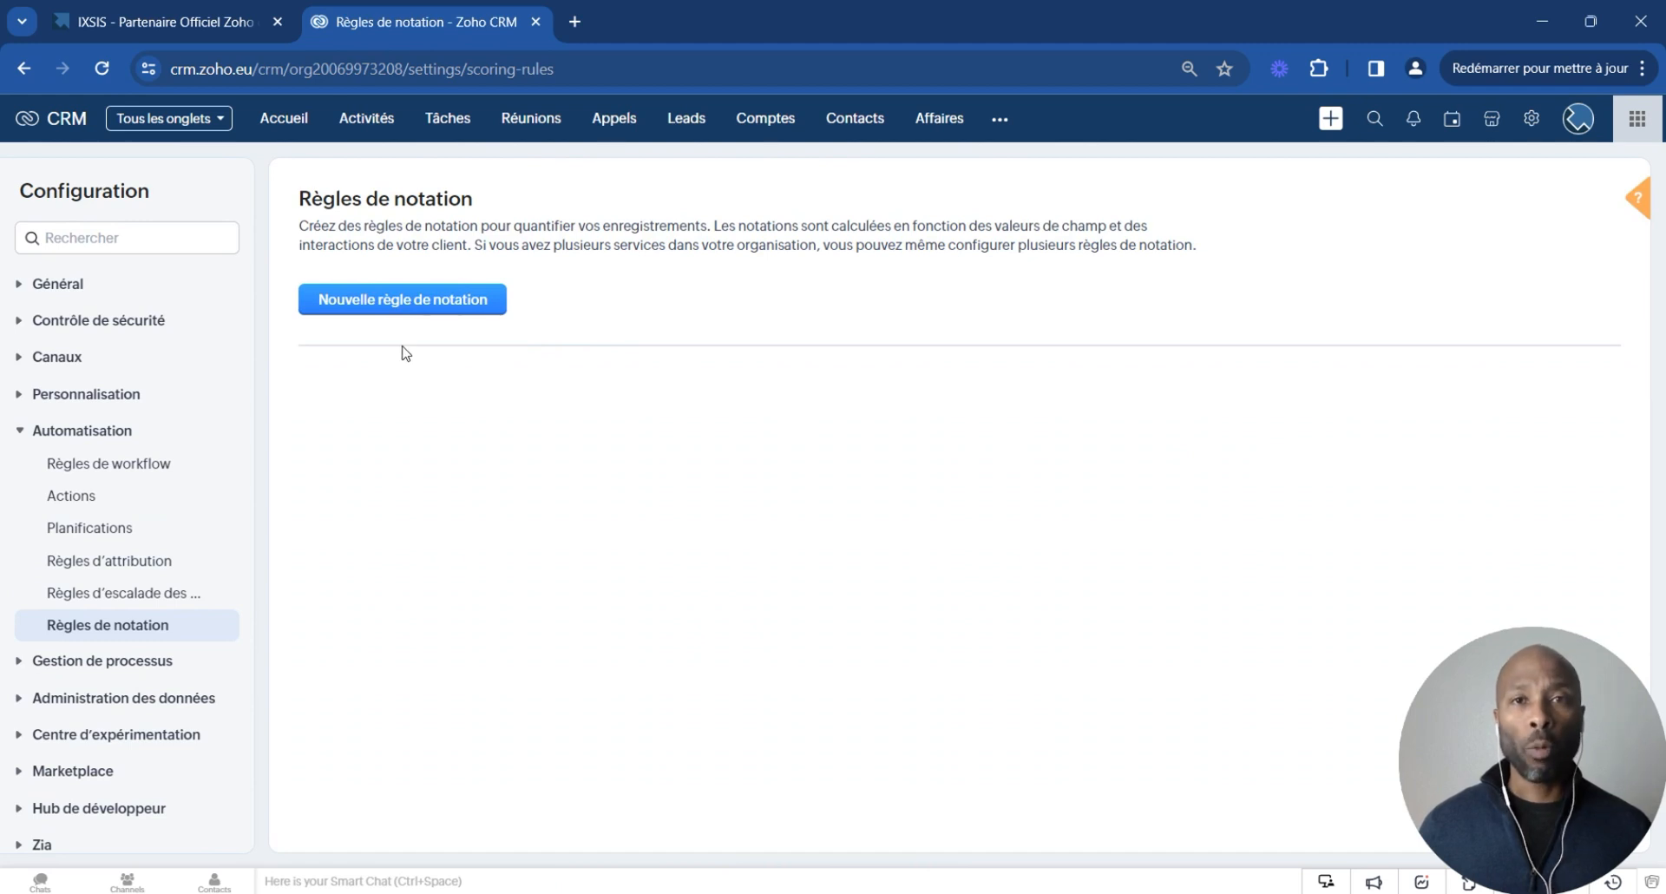
left_click(414, 309)
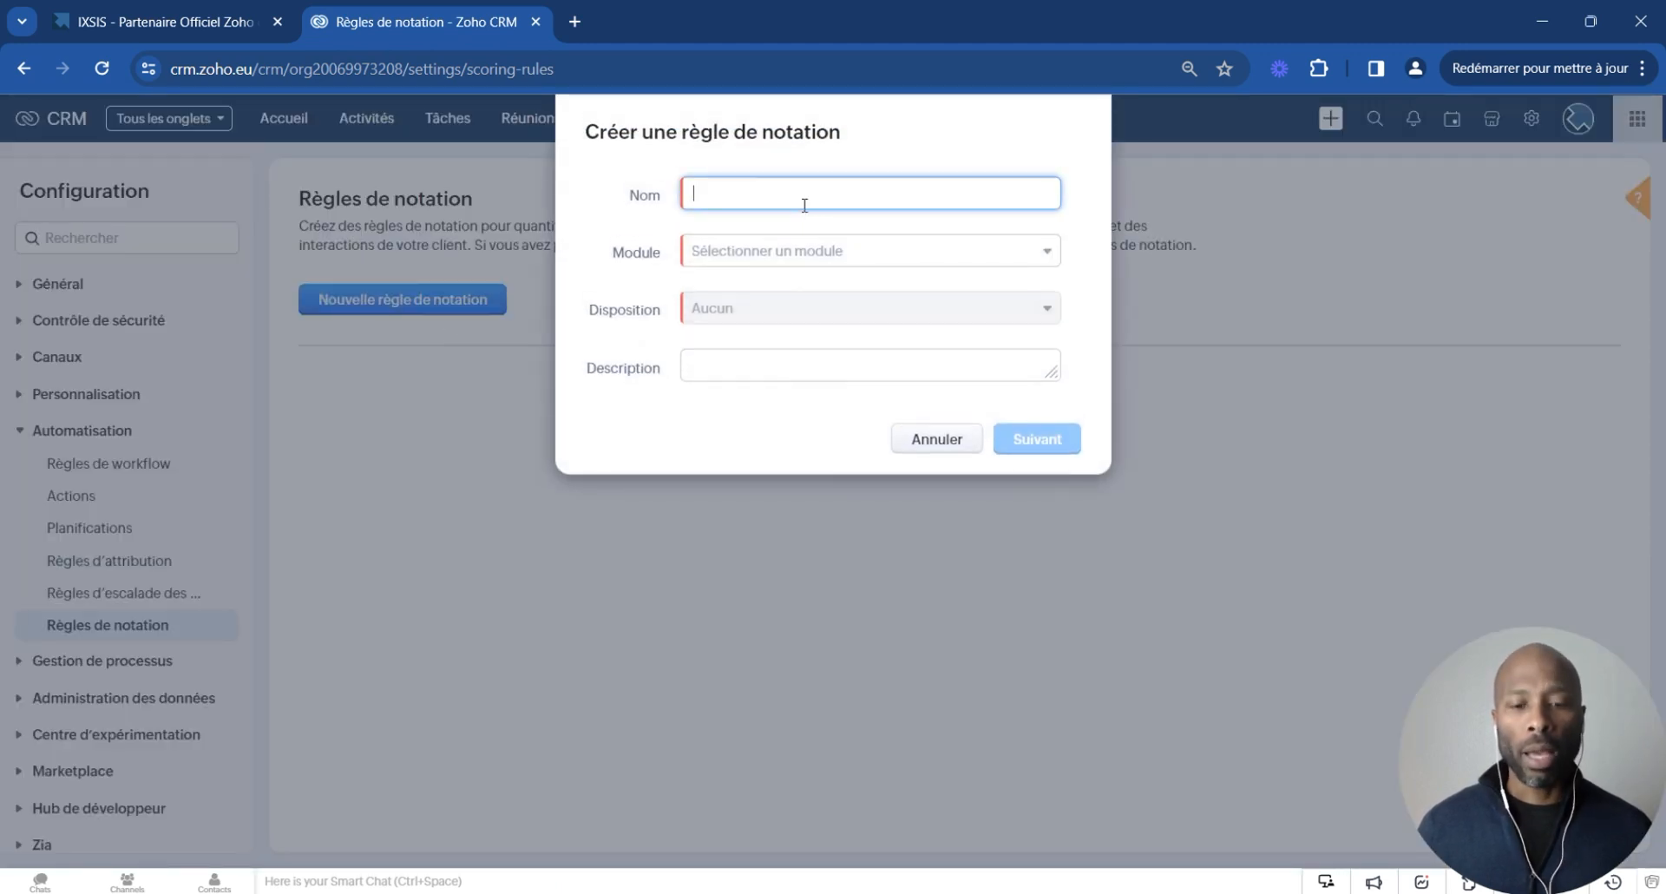
- Create a scoring rule named Lead Scoring Leads for the Prospects module using the Standard layout
type("Lead")
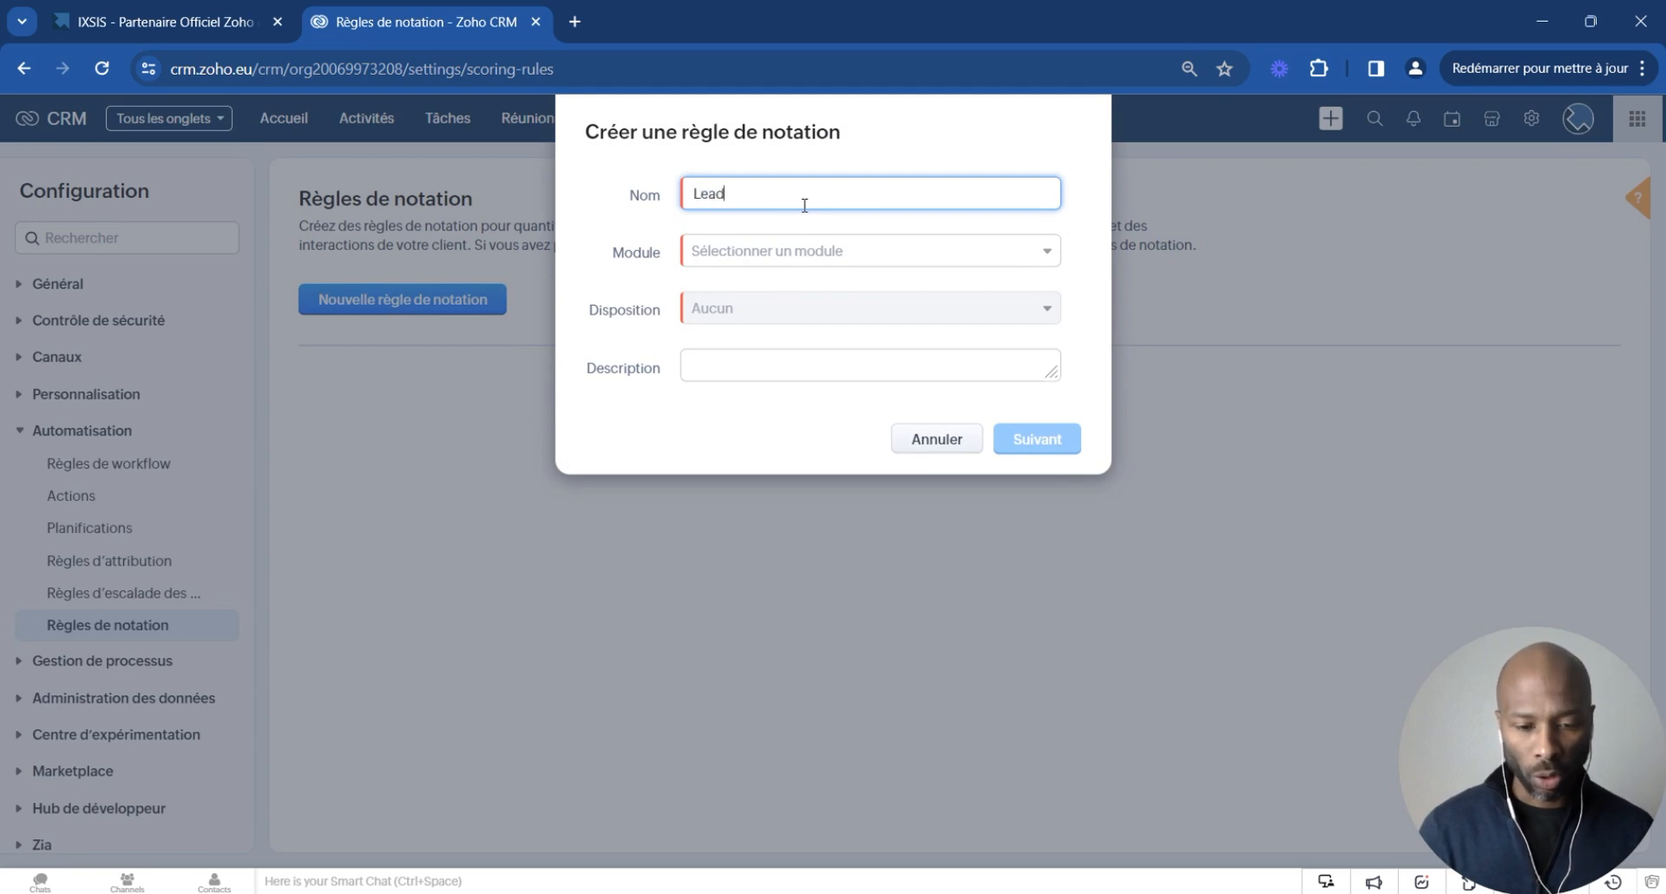
type(" Scoring Leads")
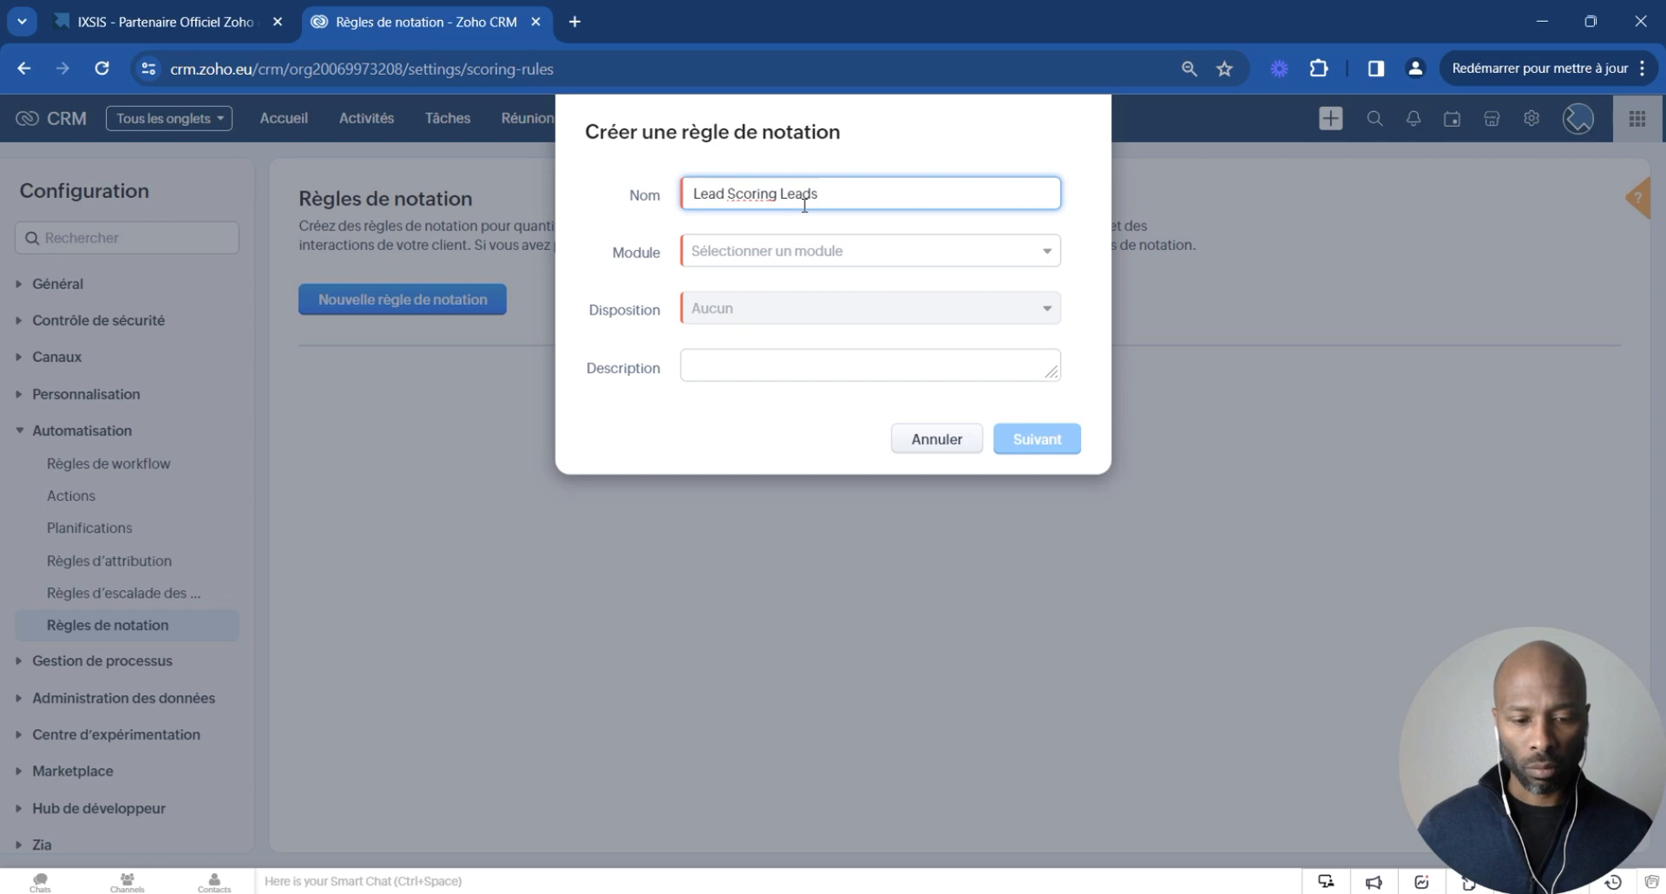
left_click(793, 251)
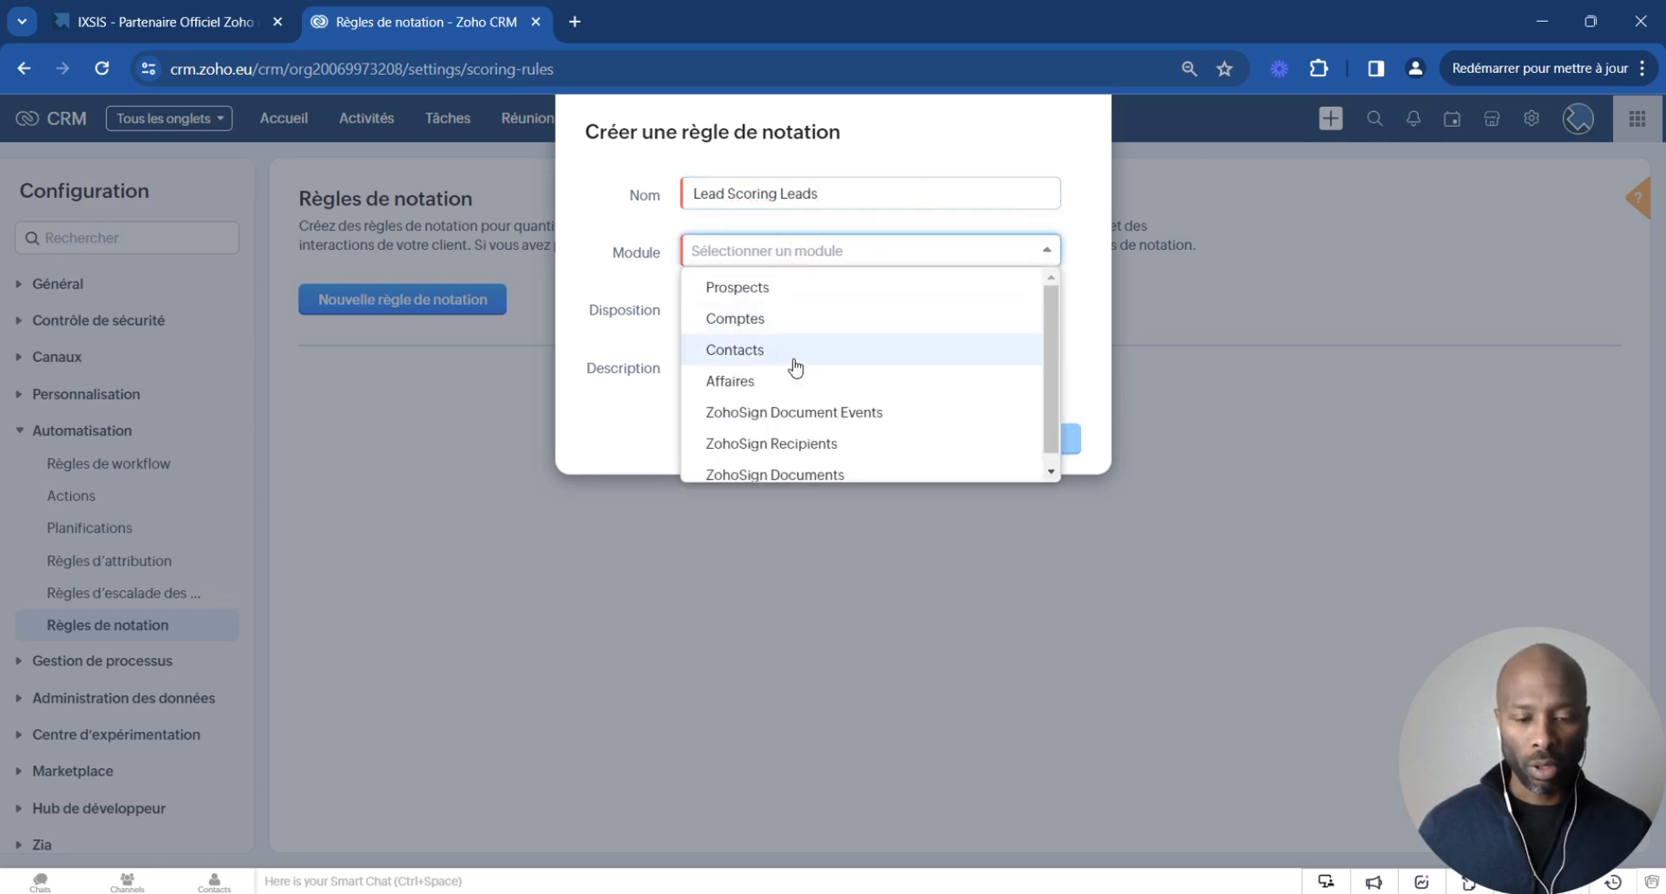
left_click(797, 300)
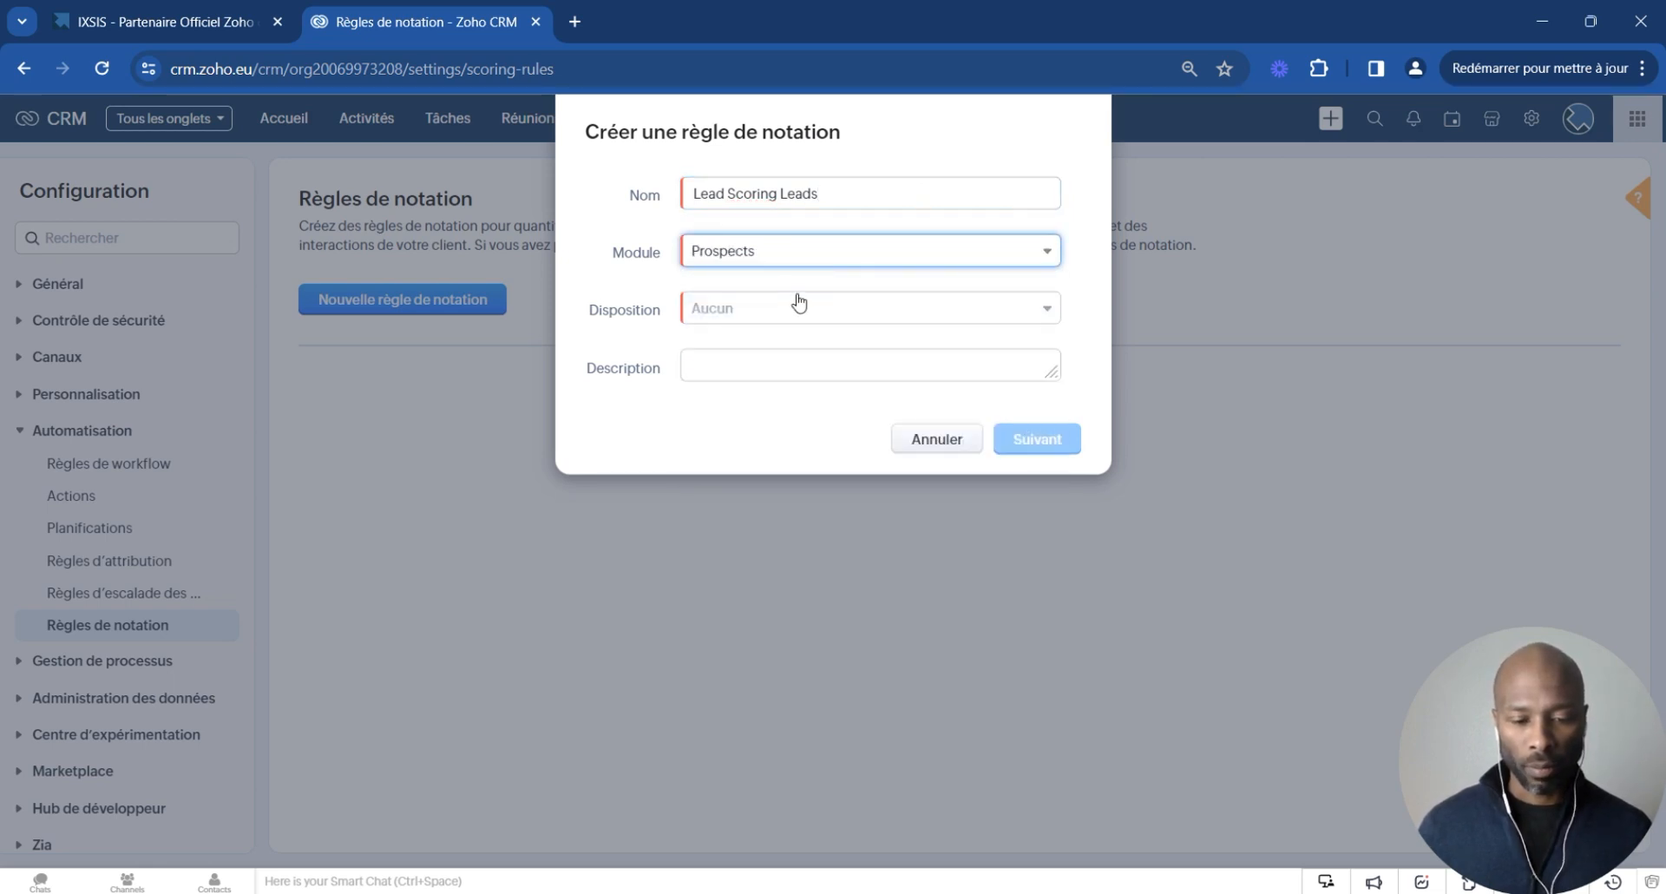
left_click(743, 318)
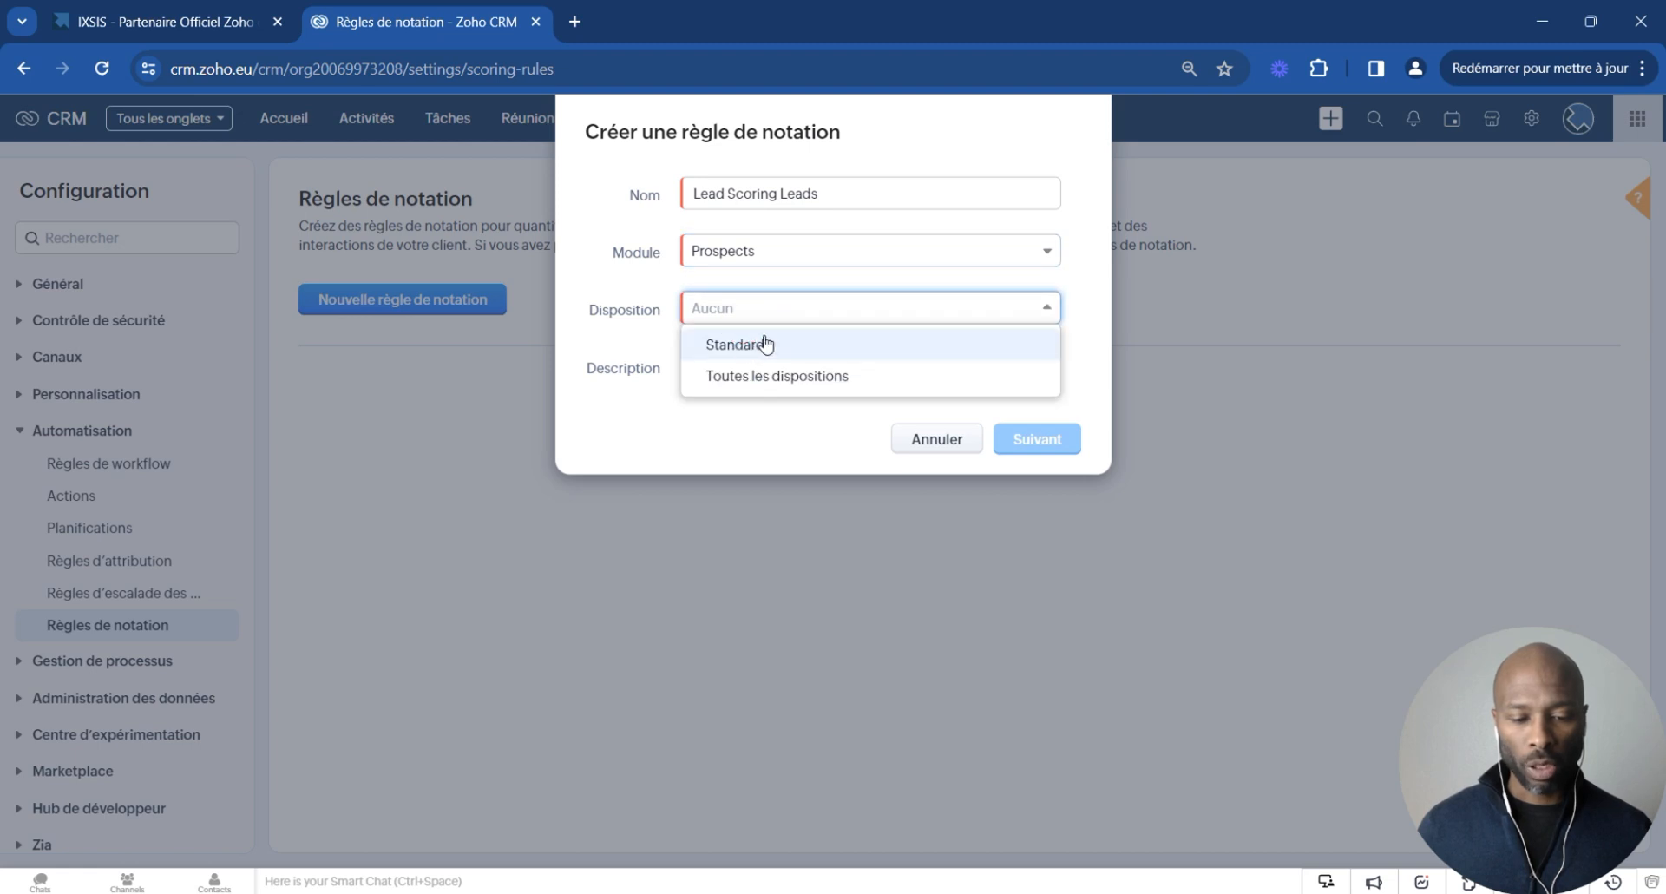
left_click(743, 346)
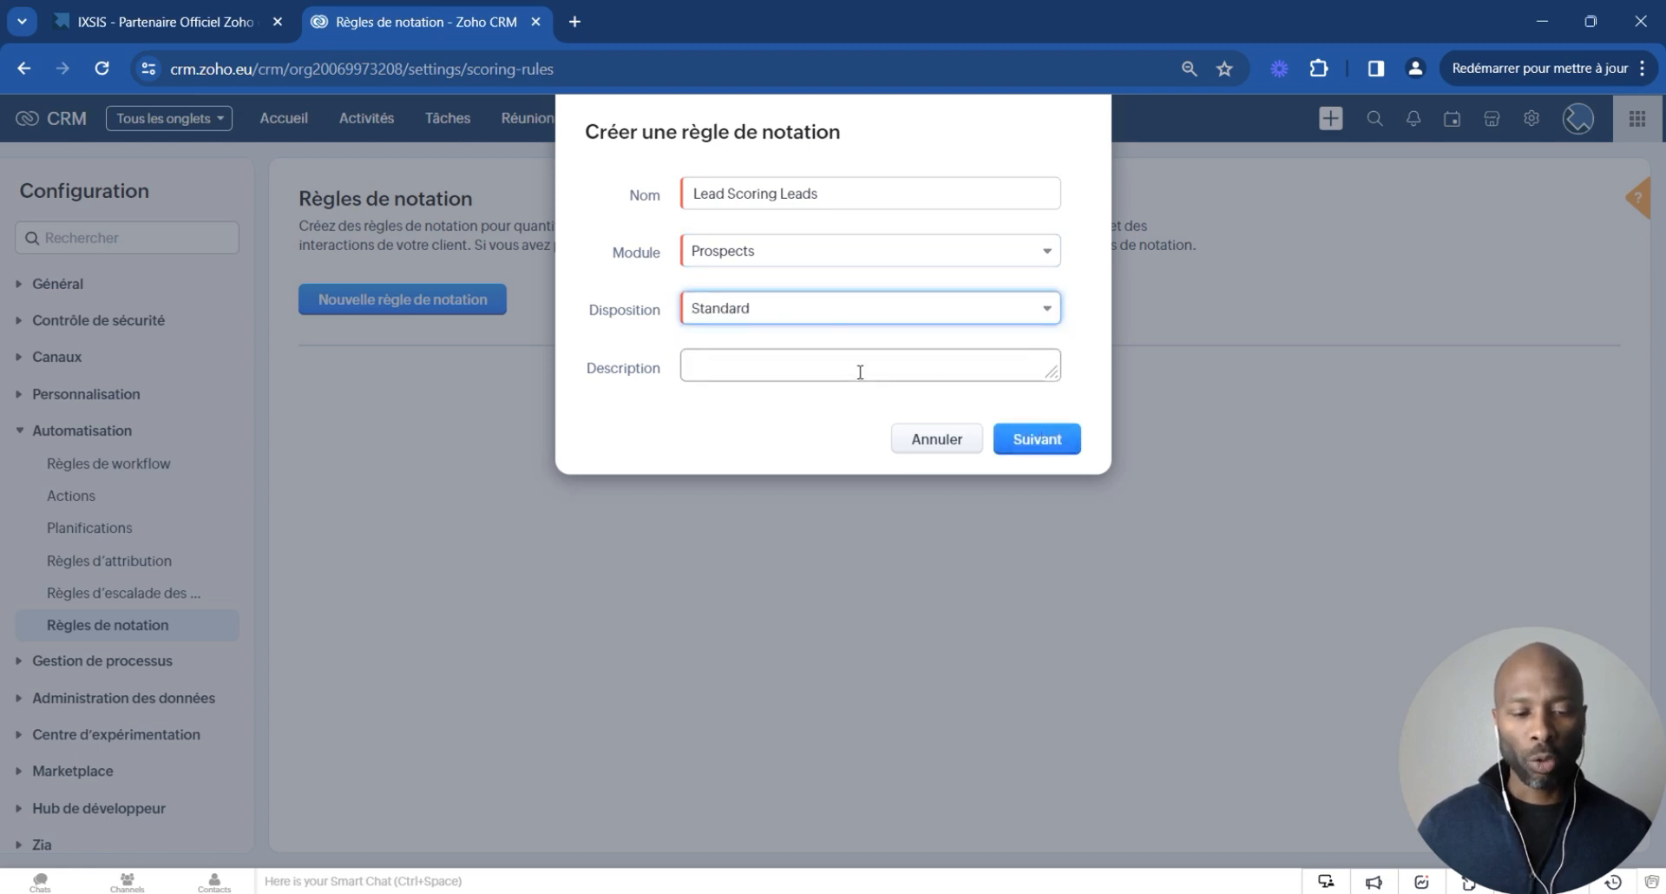
left_click(1031, 441)
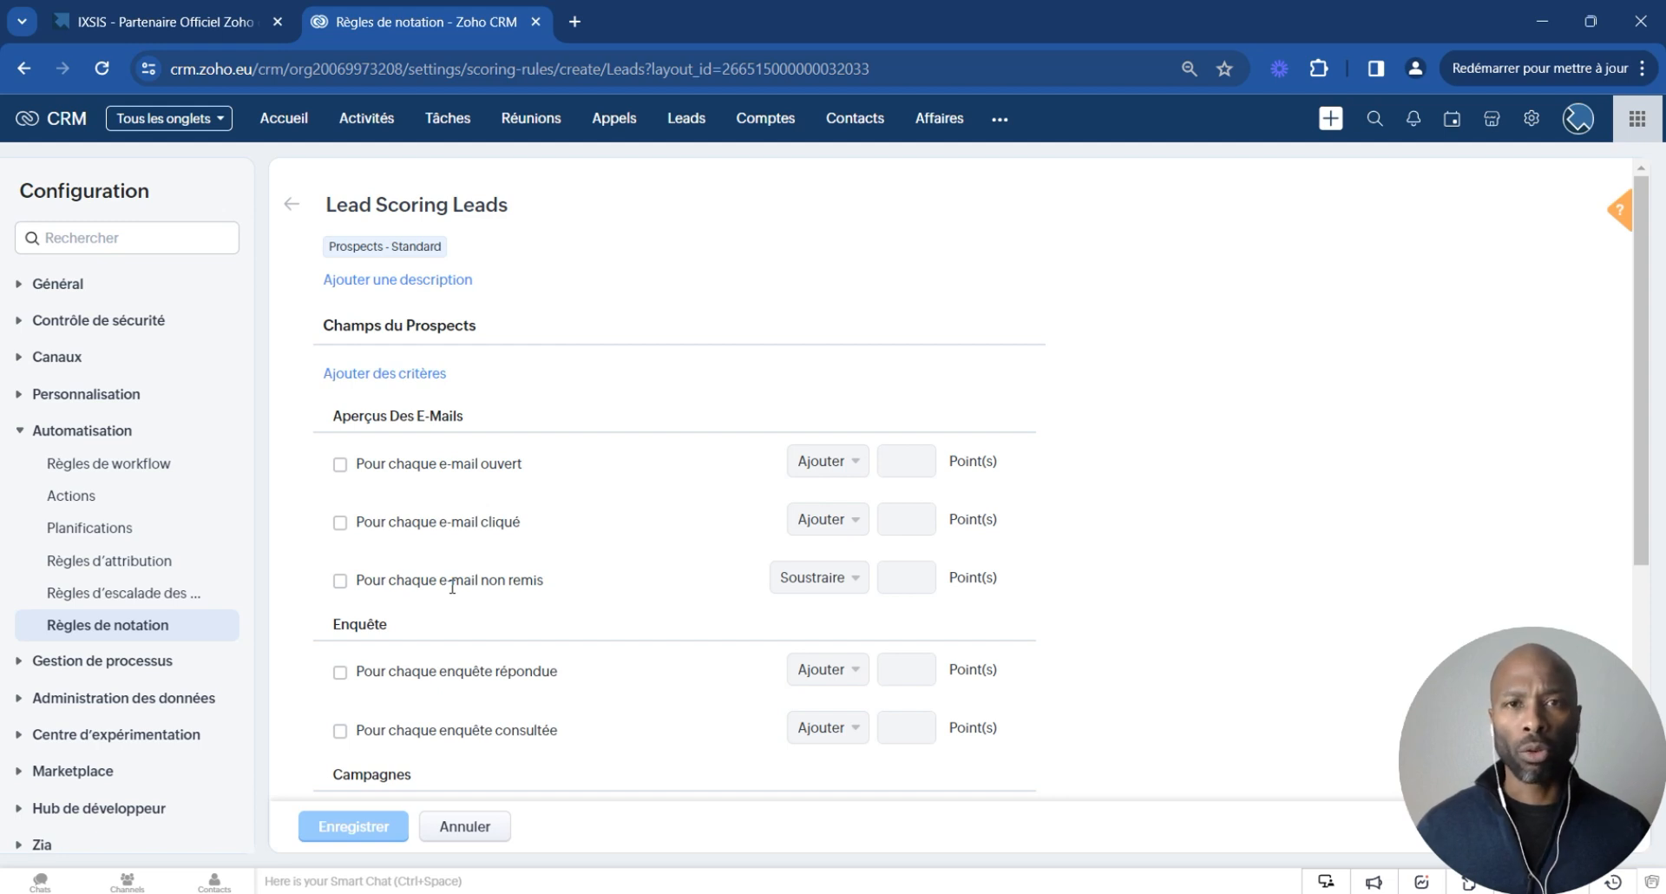
- Review the scoring sections available in the new rule: e-mail insights, surveys, campaigns and Zoho Sign
scroll(452, 587, "down", 2)
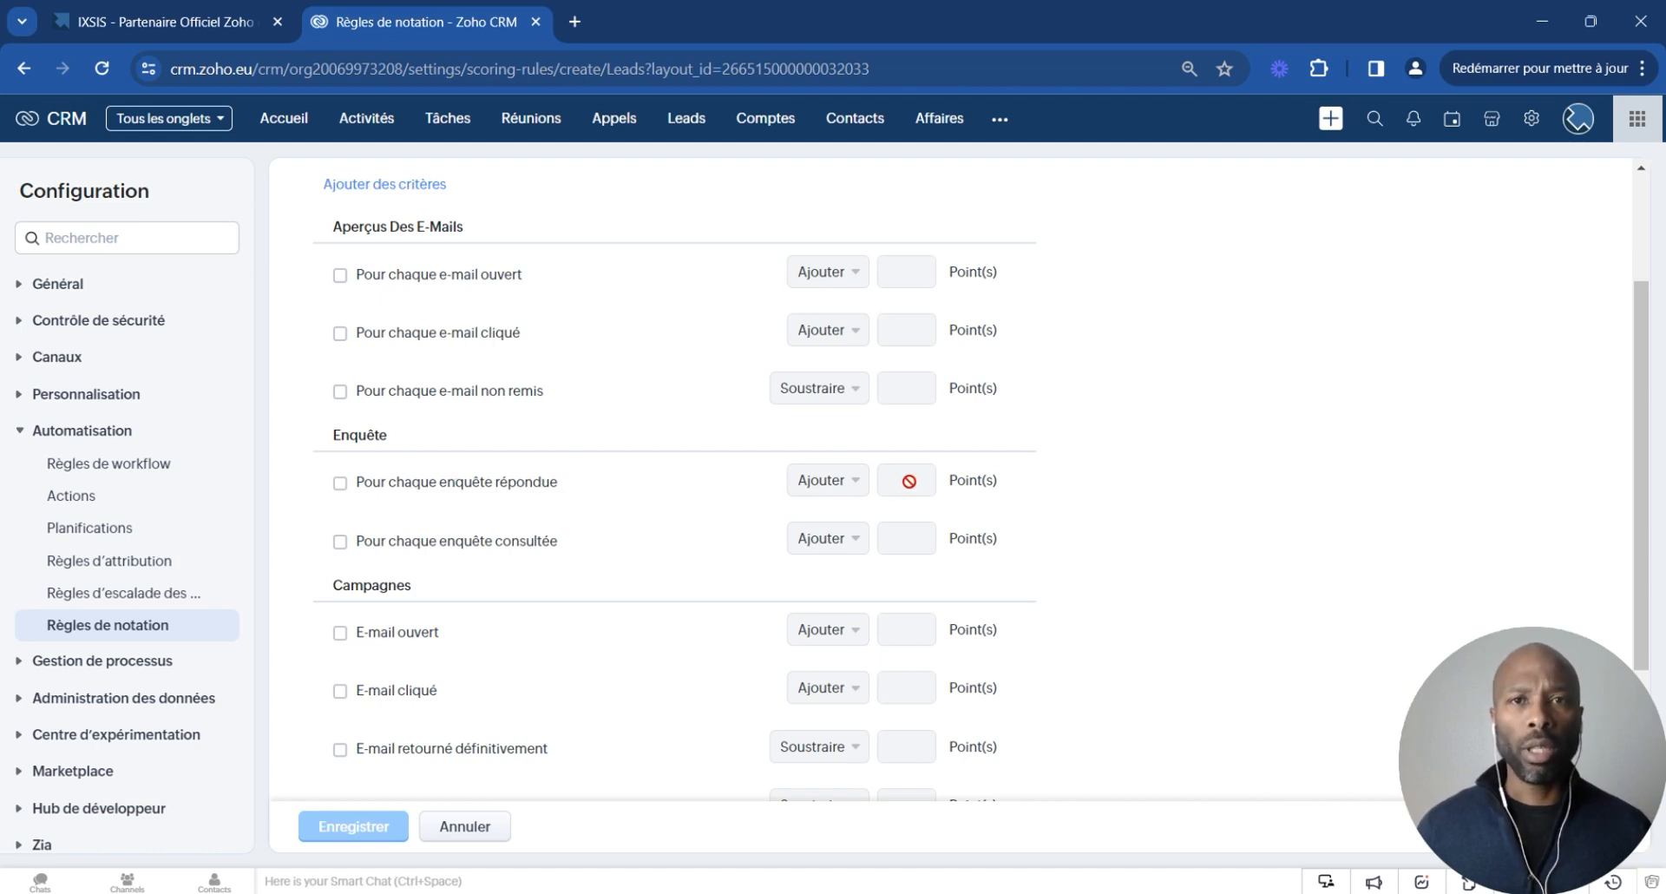
scroll(665, 595, "down", 2)
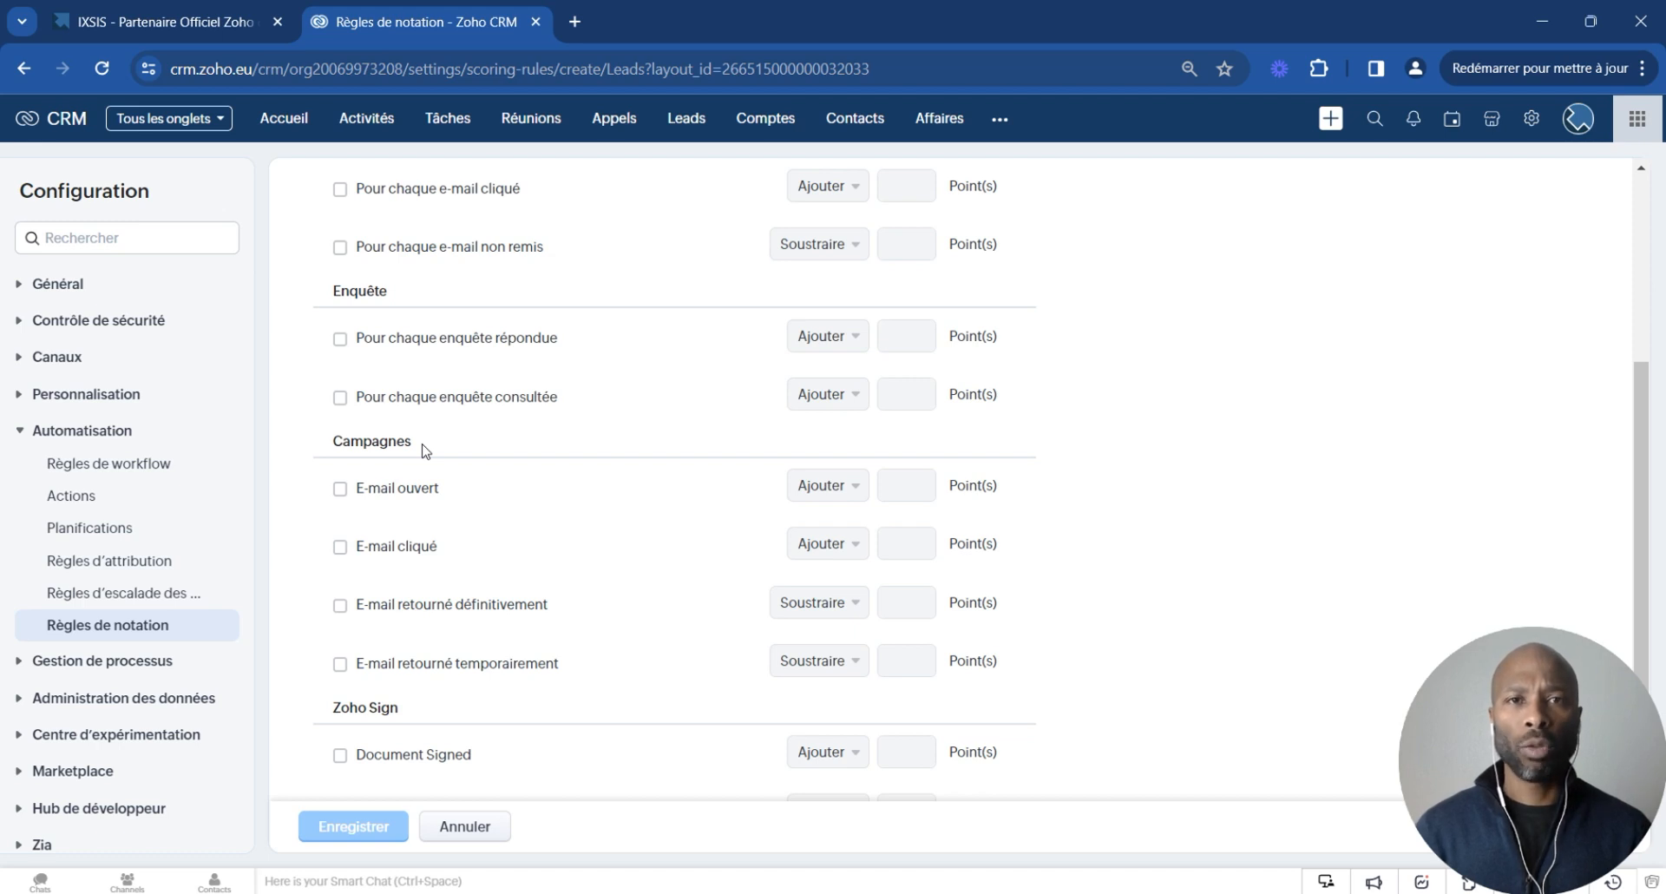
scroll(727, 416, "down", 2)
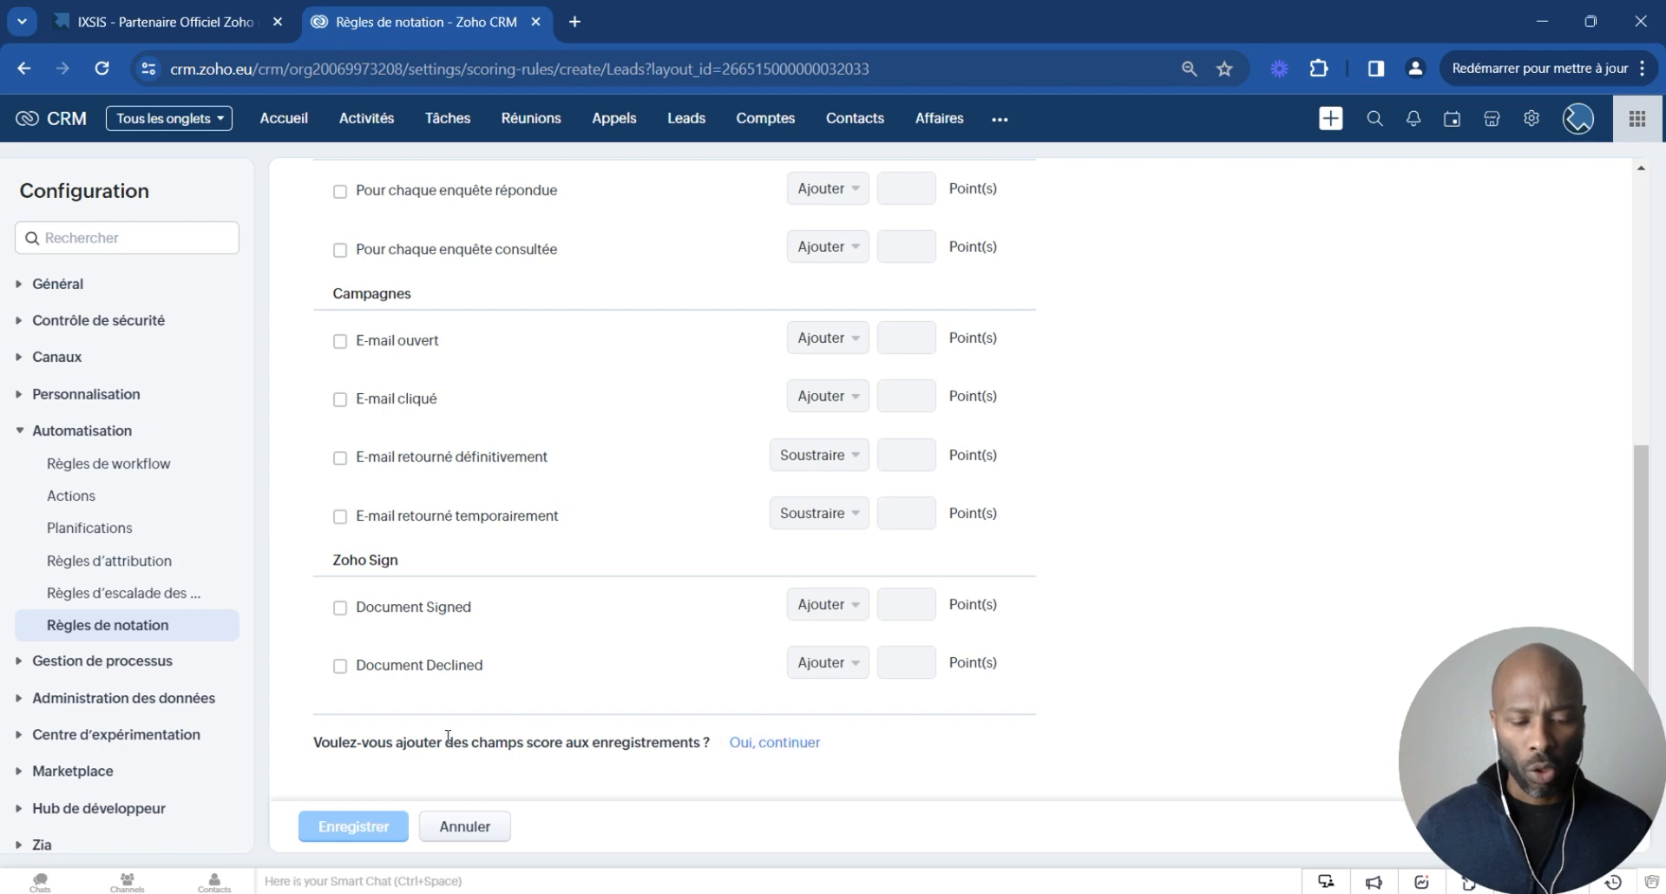
left_click_drag(458, 742, 631, 746)
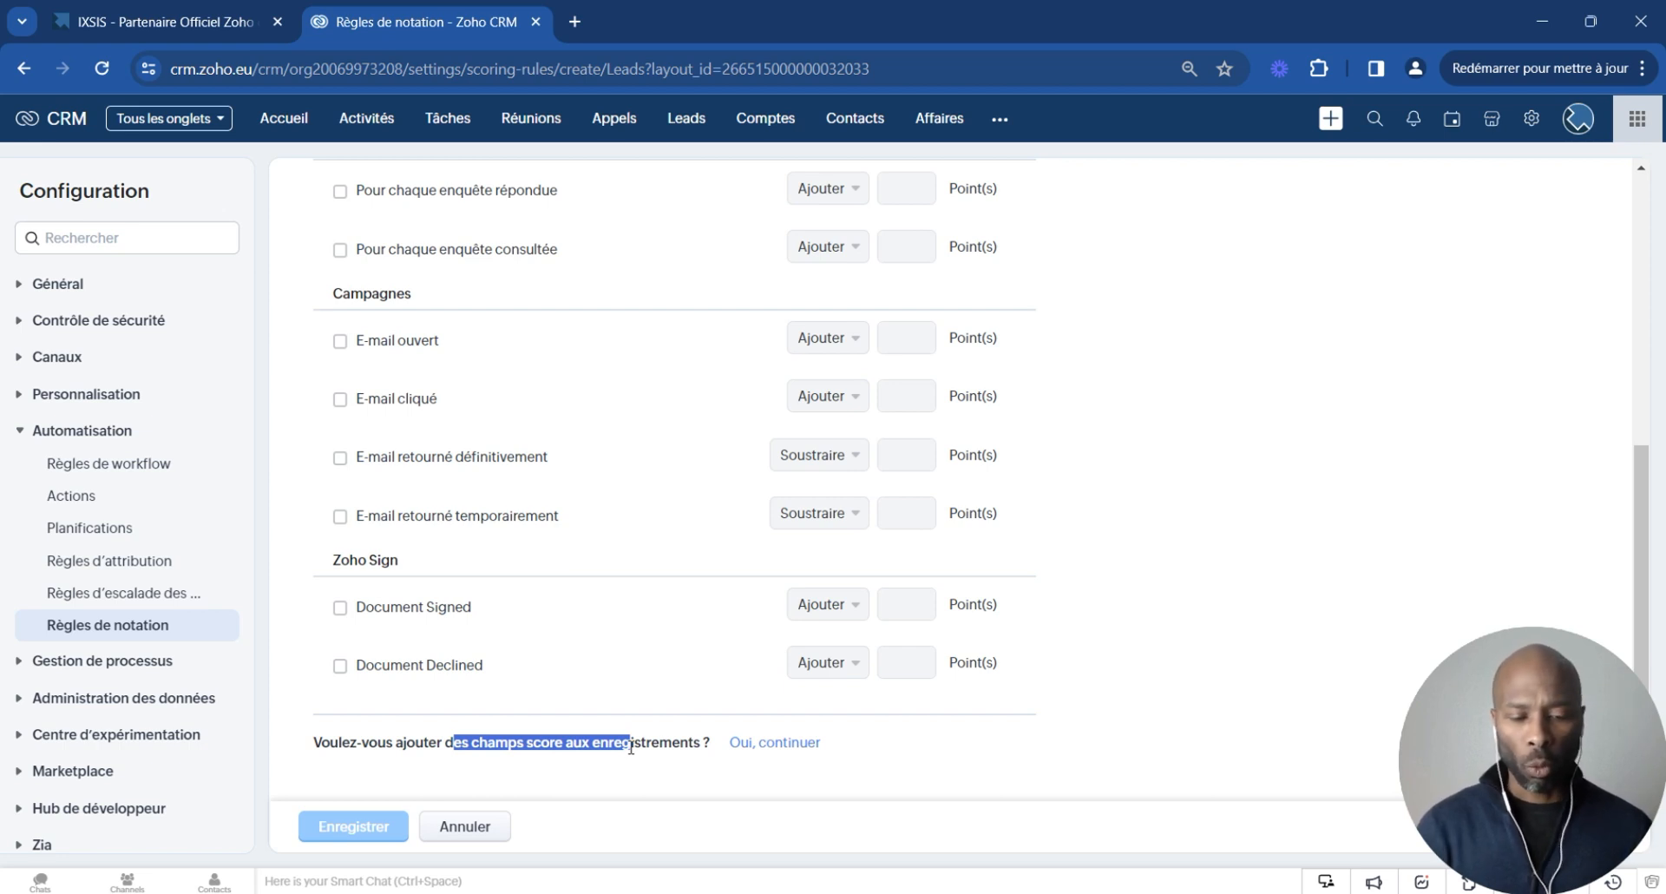
left_click(679, 676)
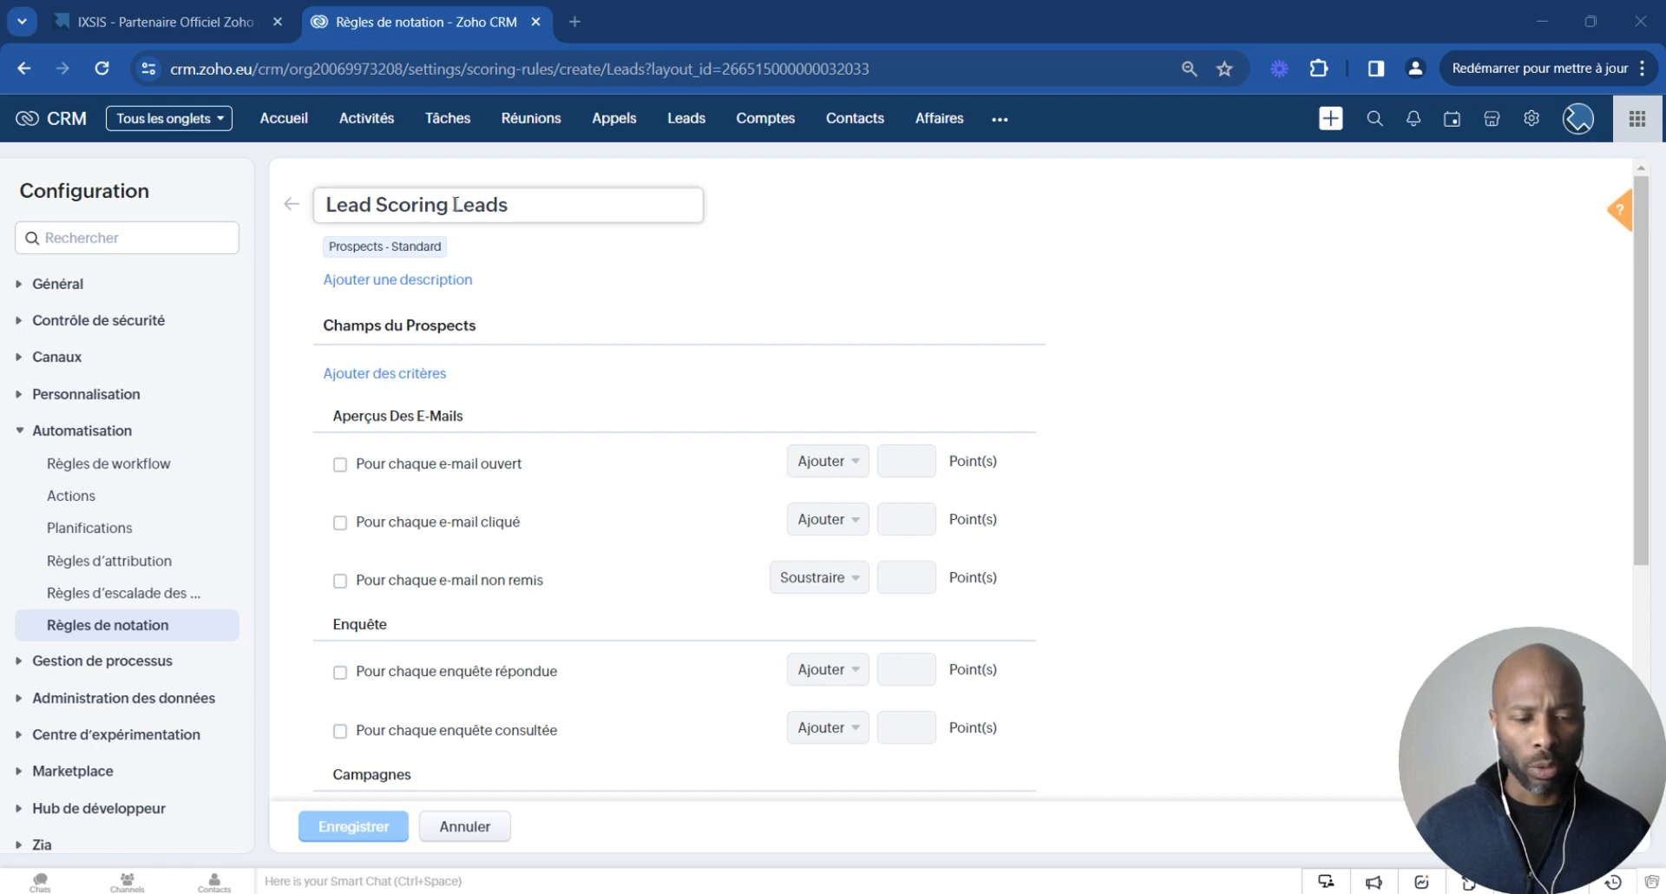
left_click_drag(453, 204, 533, 206)
left_click(554, 279)
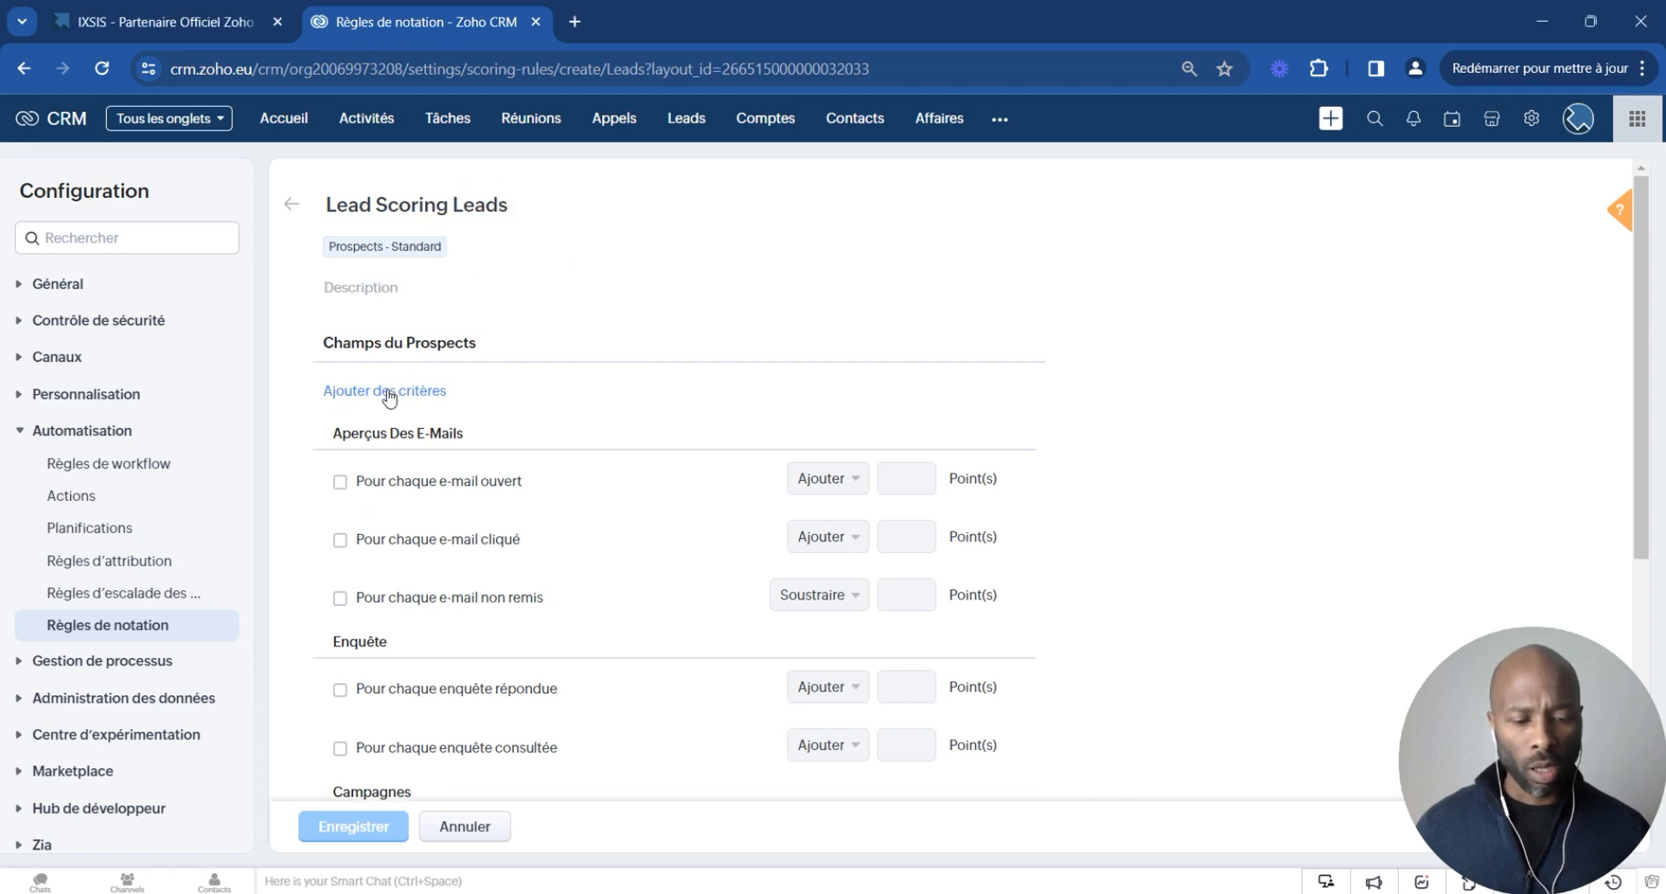
- Add a criterion that adds 10 points when the E-mail field is not empty
left_click(417, 392)
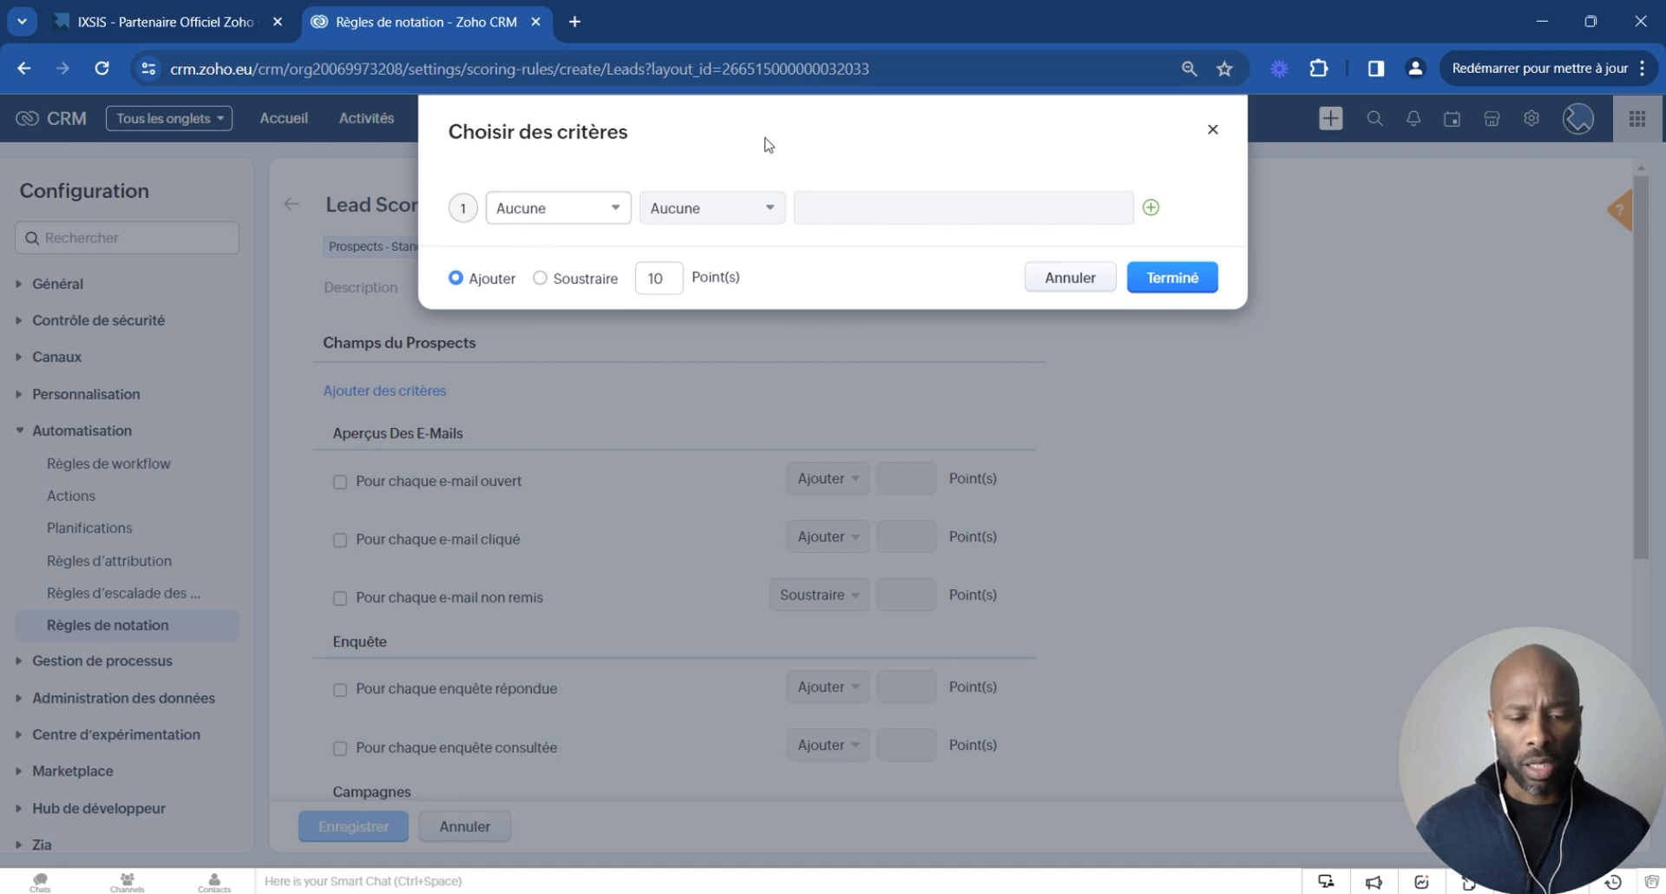
left_click(605, 208)
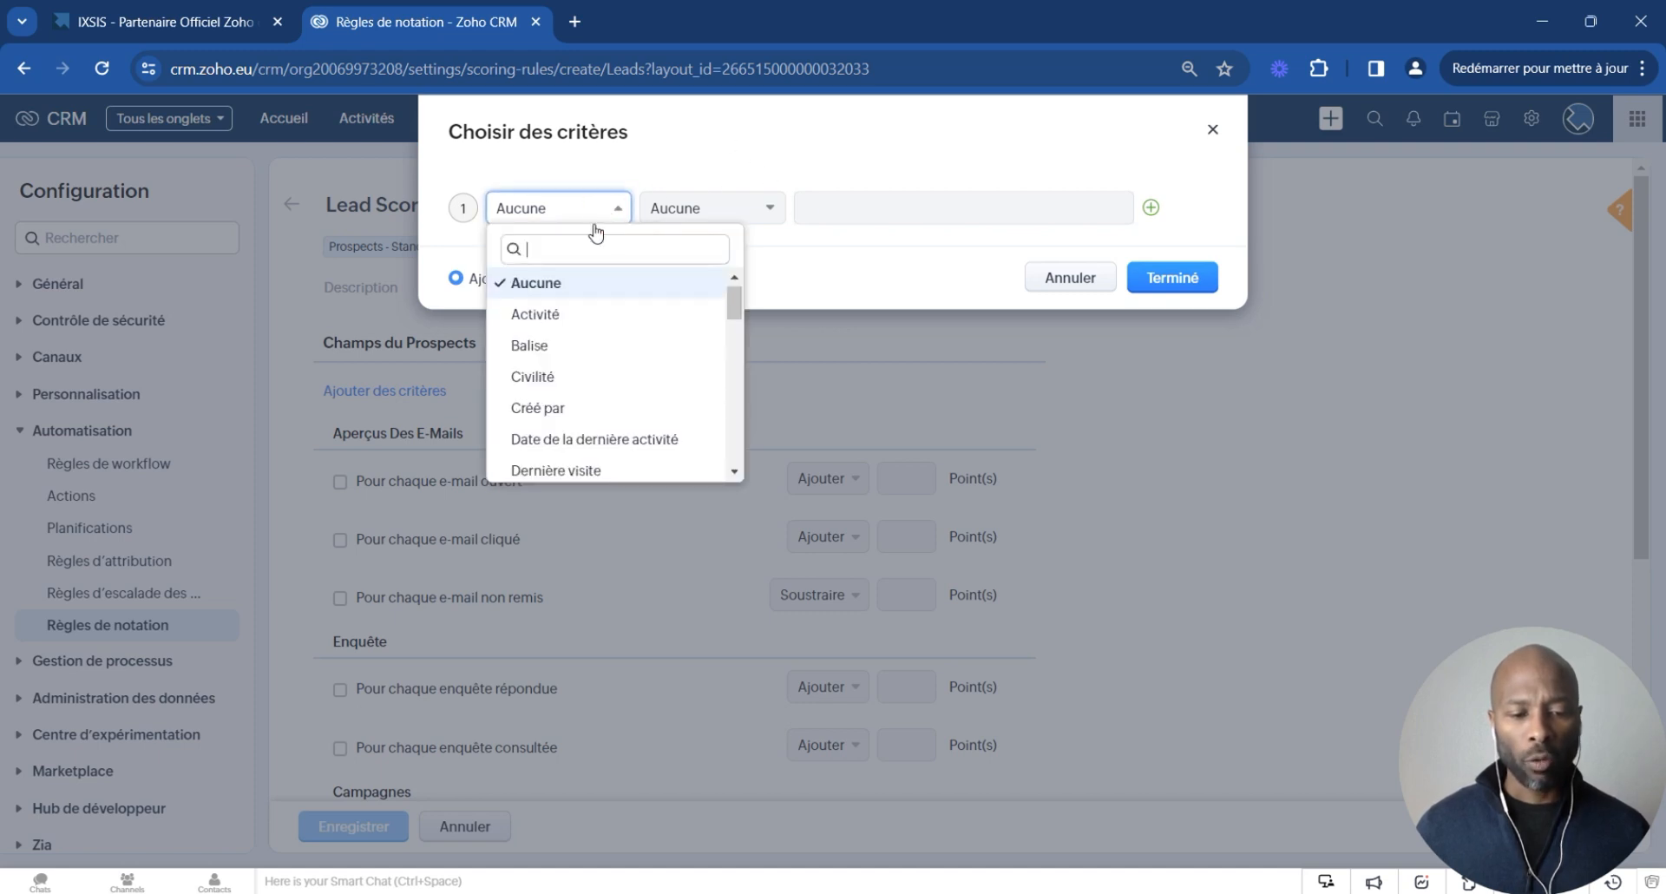
scroll(587, 382, "down", 3)
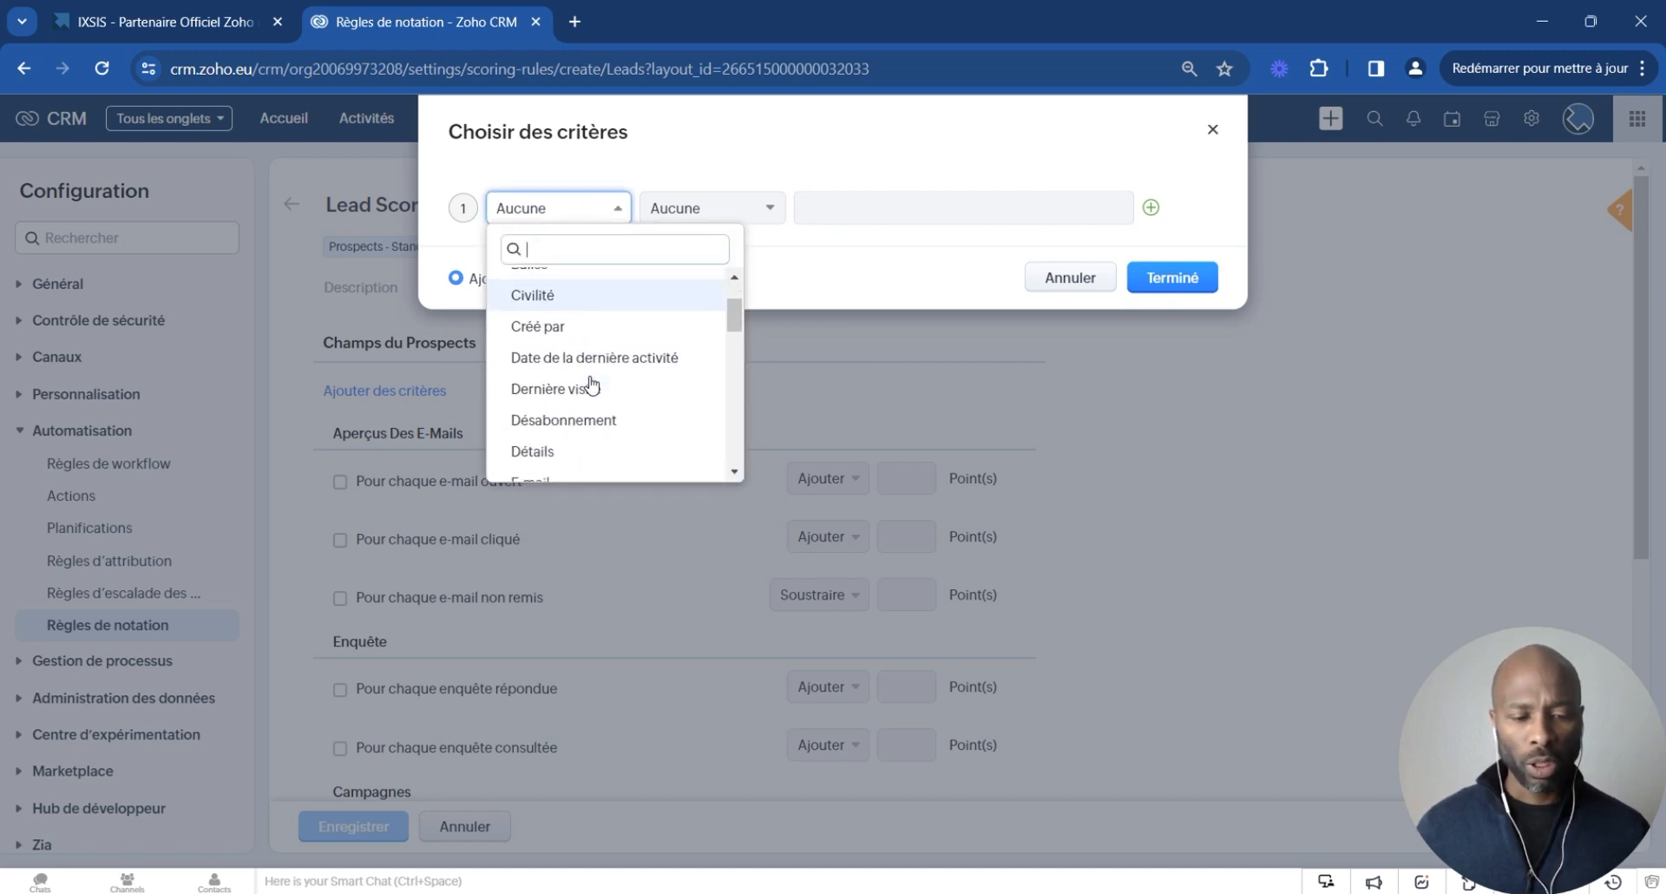
scroll(597, 369, "down", 2)
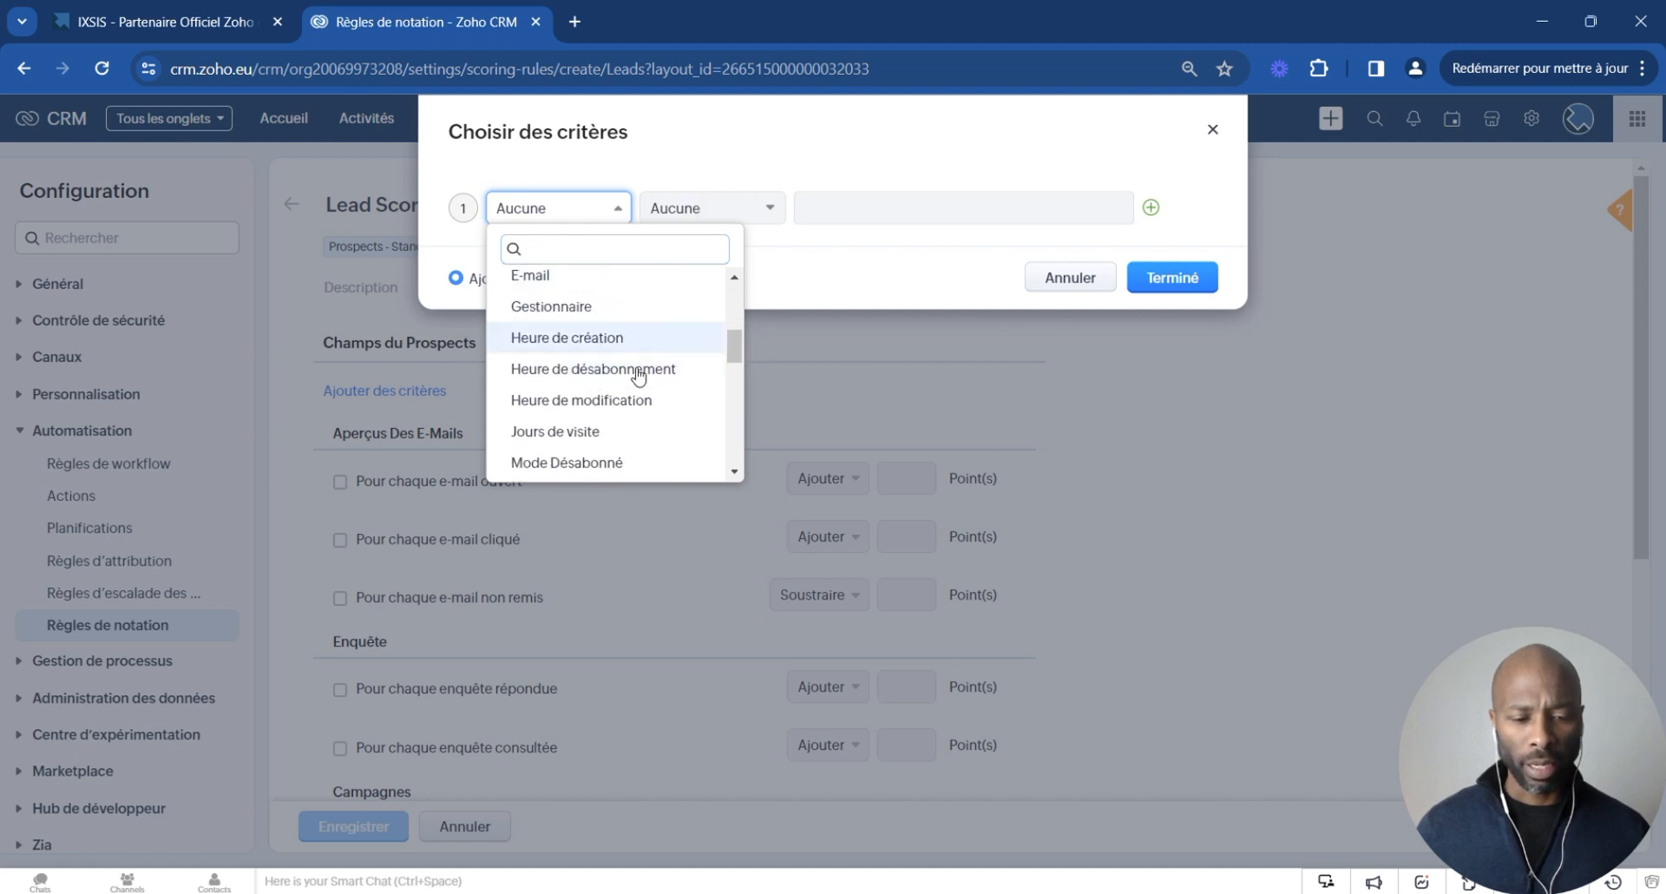
scroll(612, 341, "down", 2)
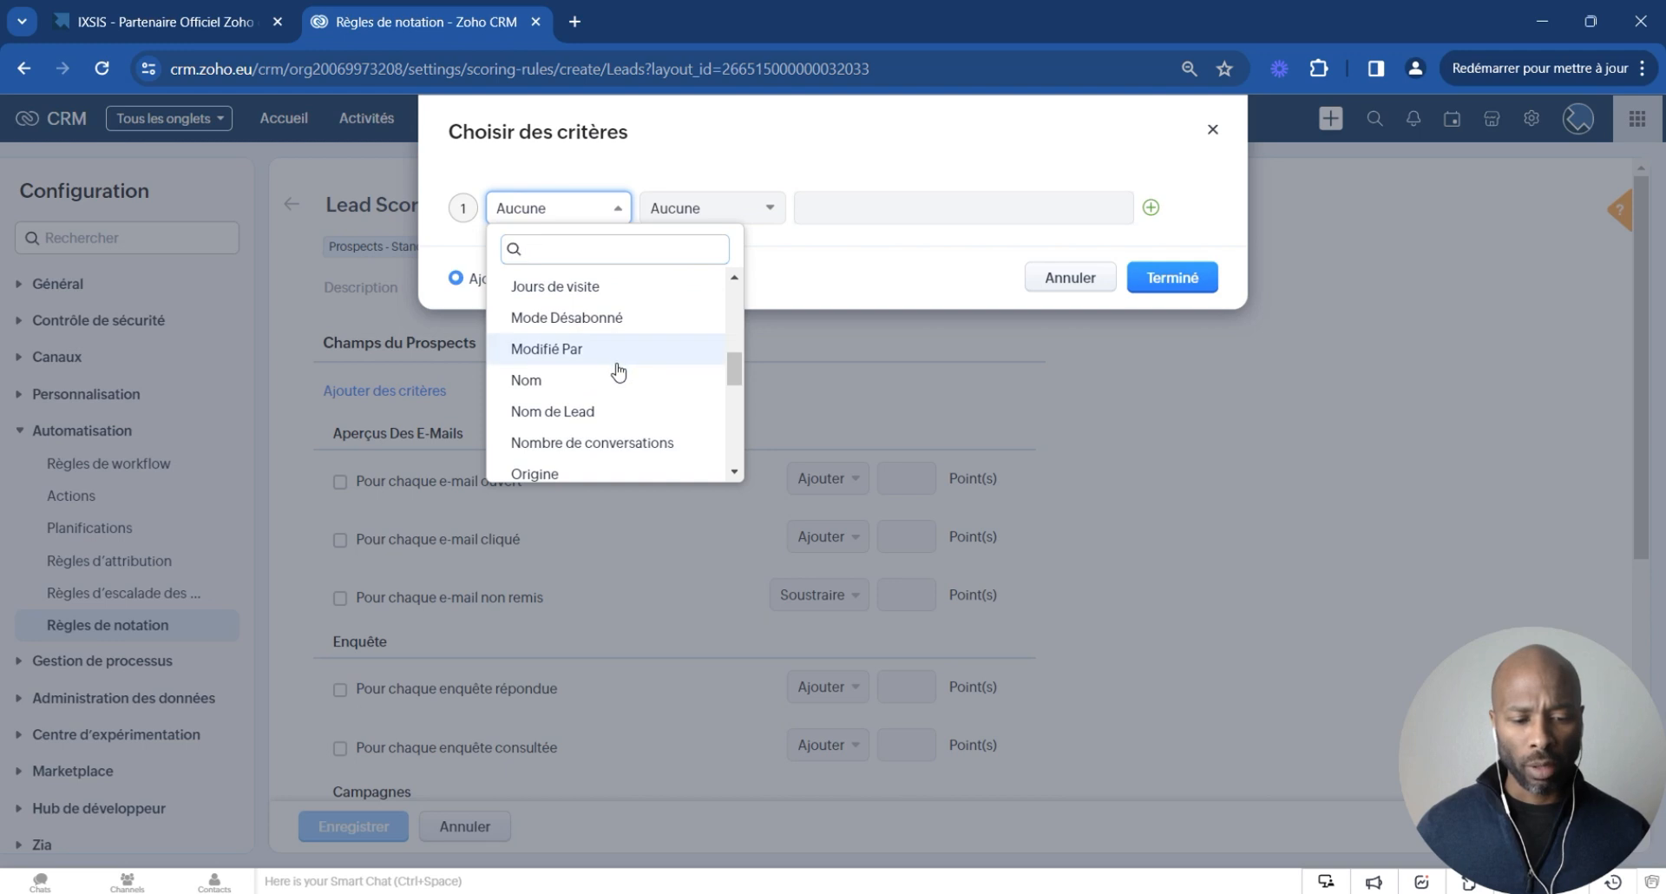
scroll(616, 366, "down", 2)
scroll(616, 368, "up", 6)
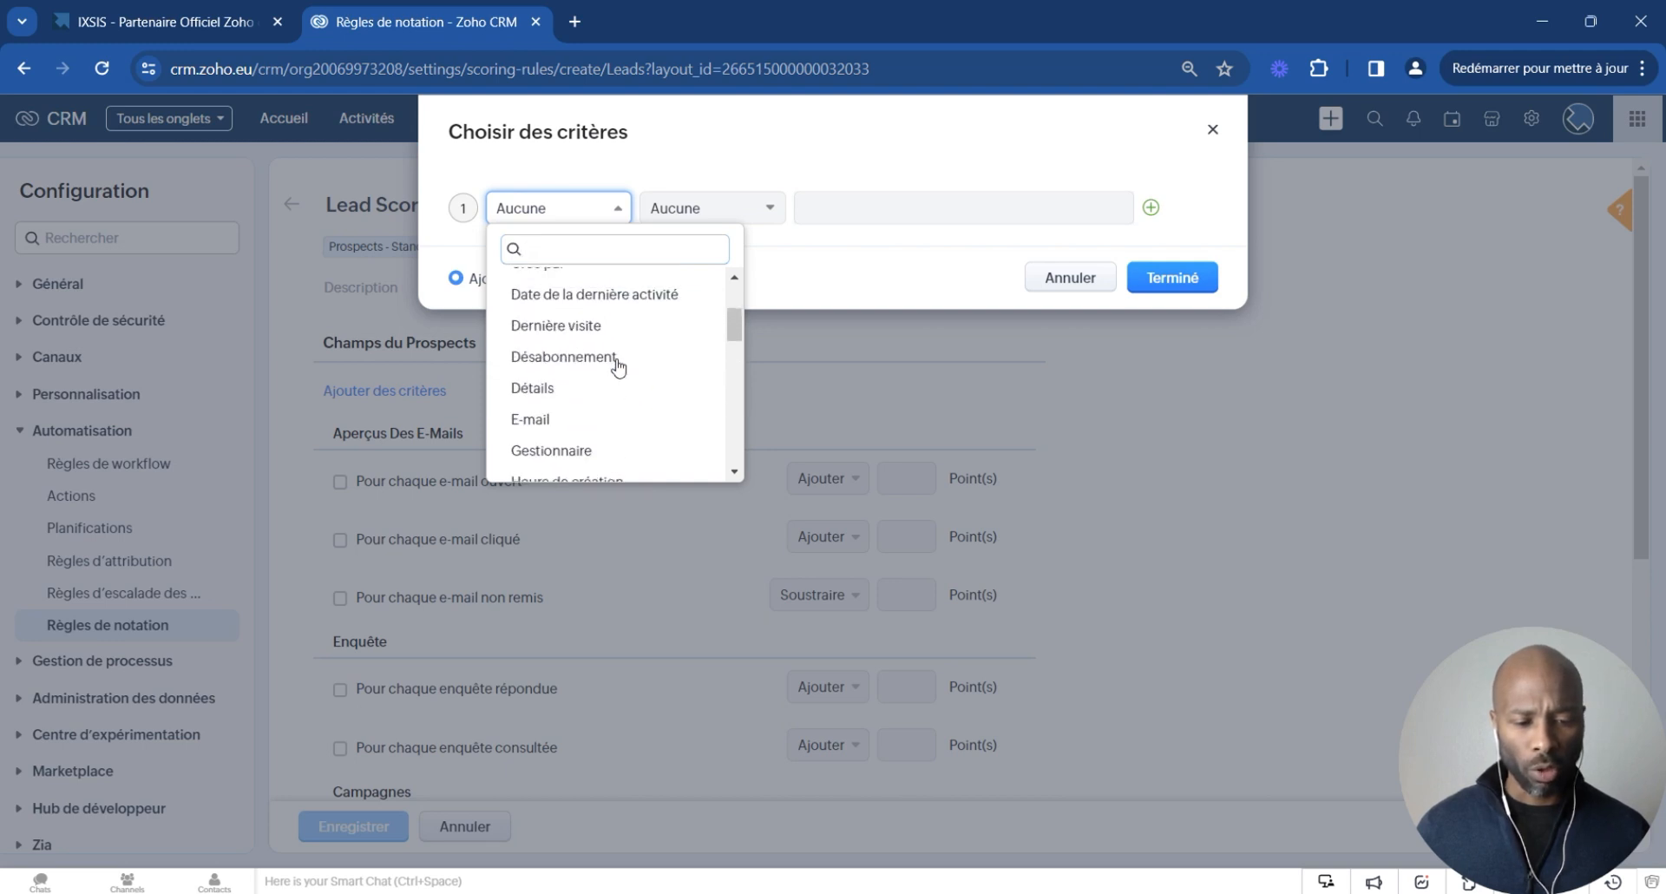
left_click(590, 423)
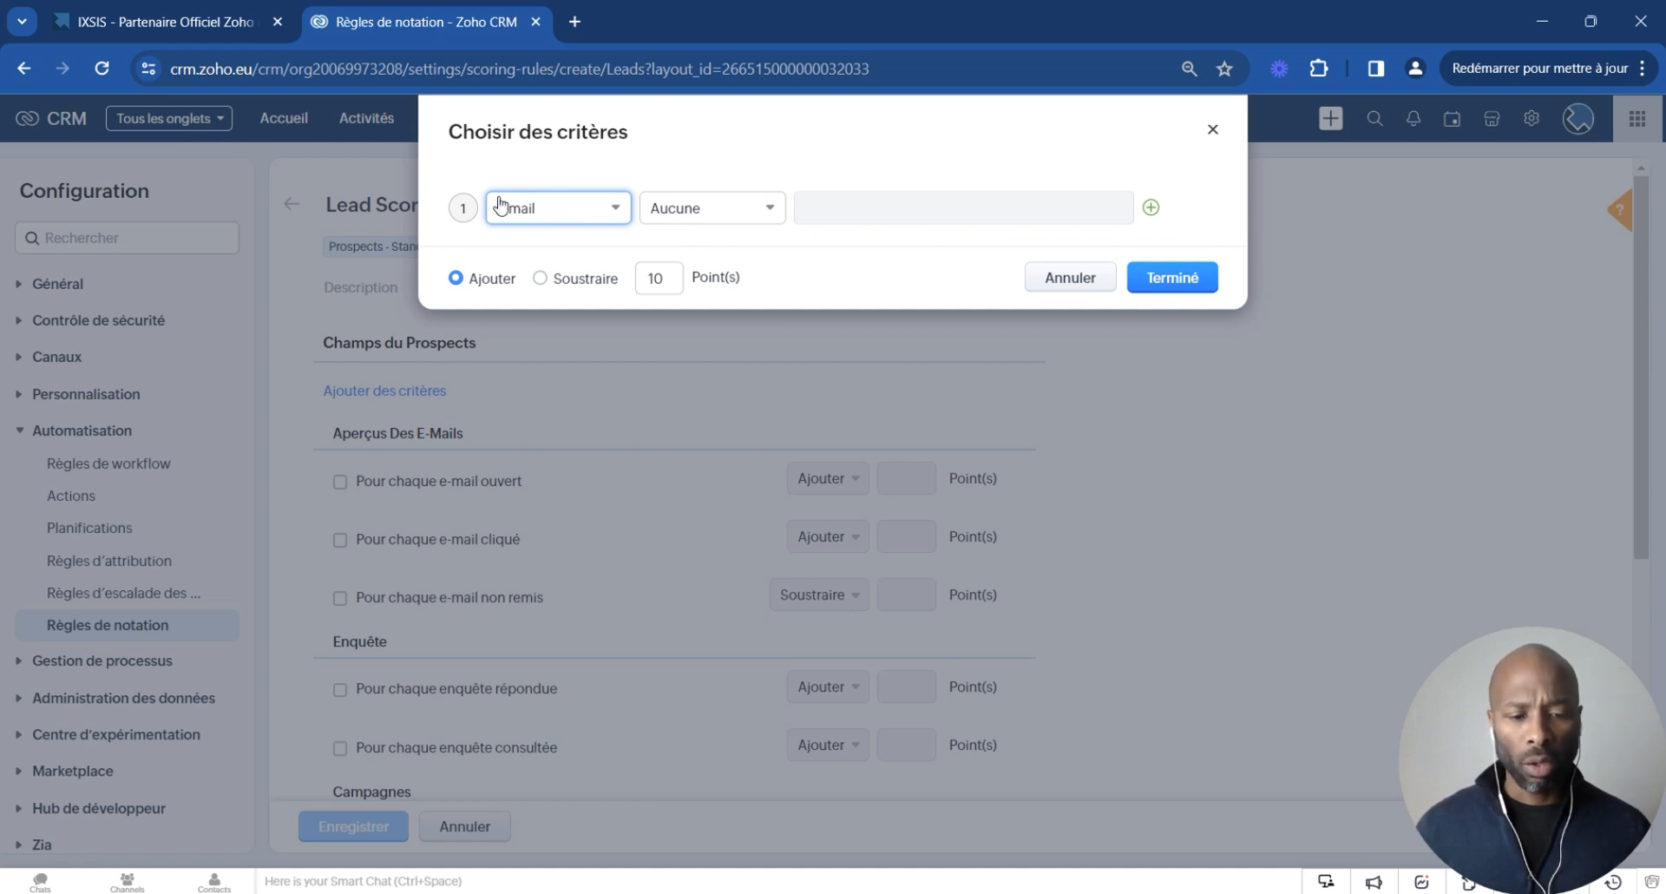
left_click(694, 209)
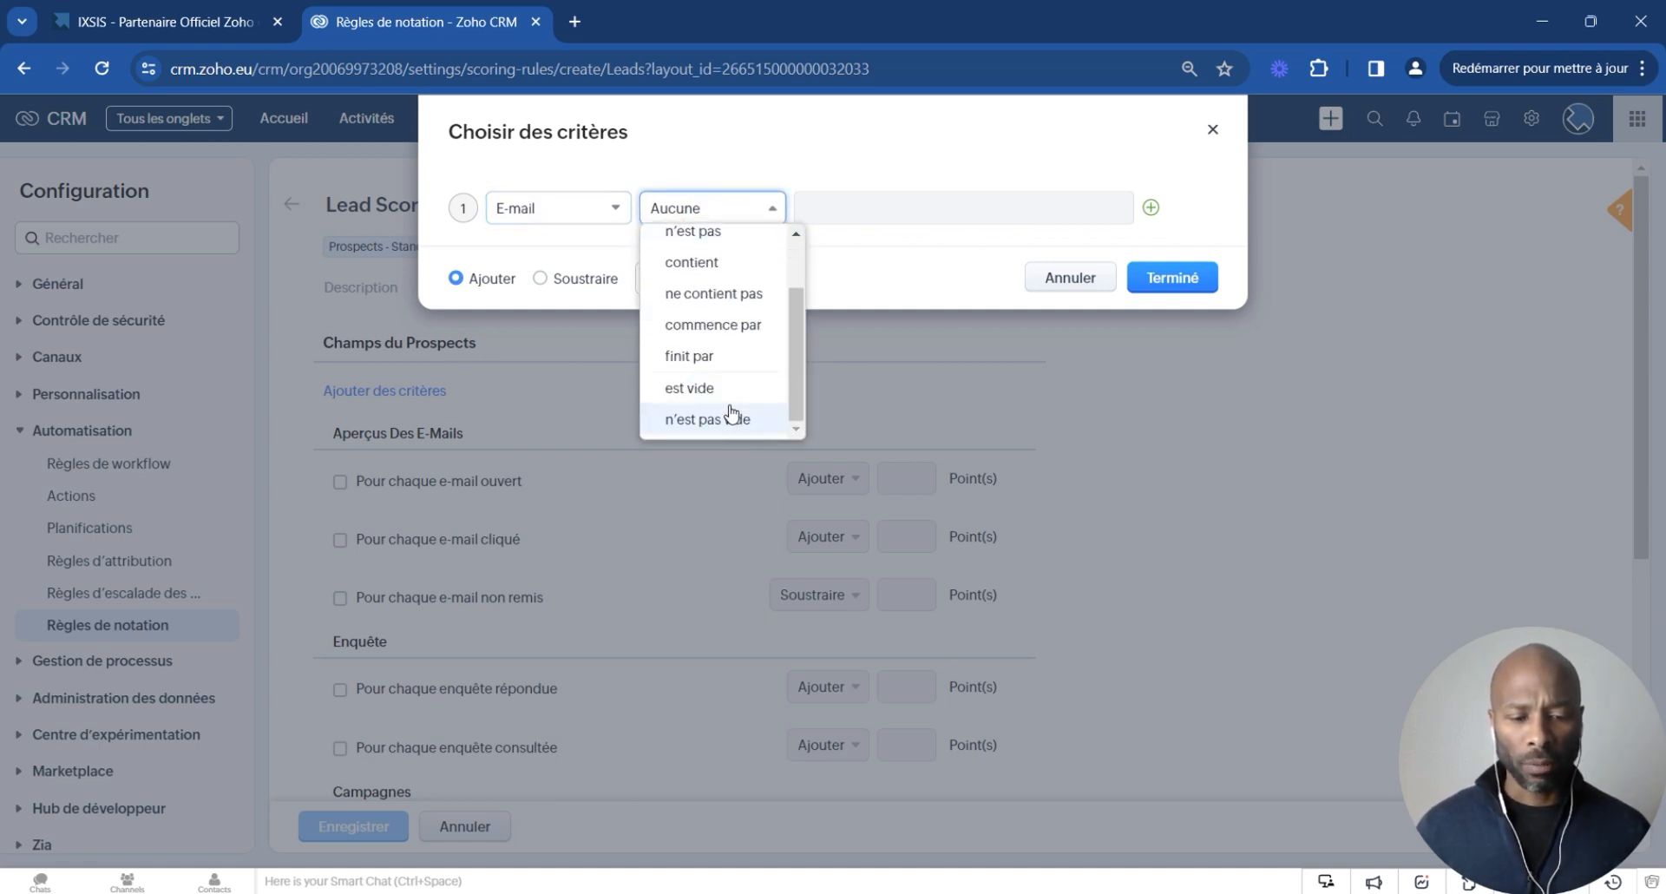
left_click(732, 416)
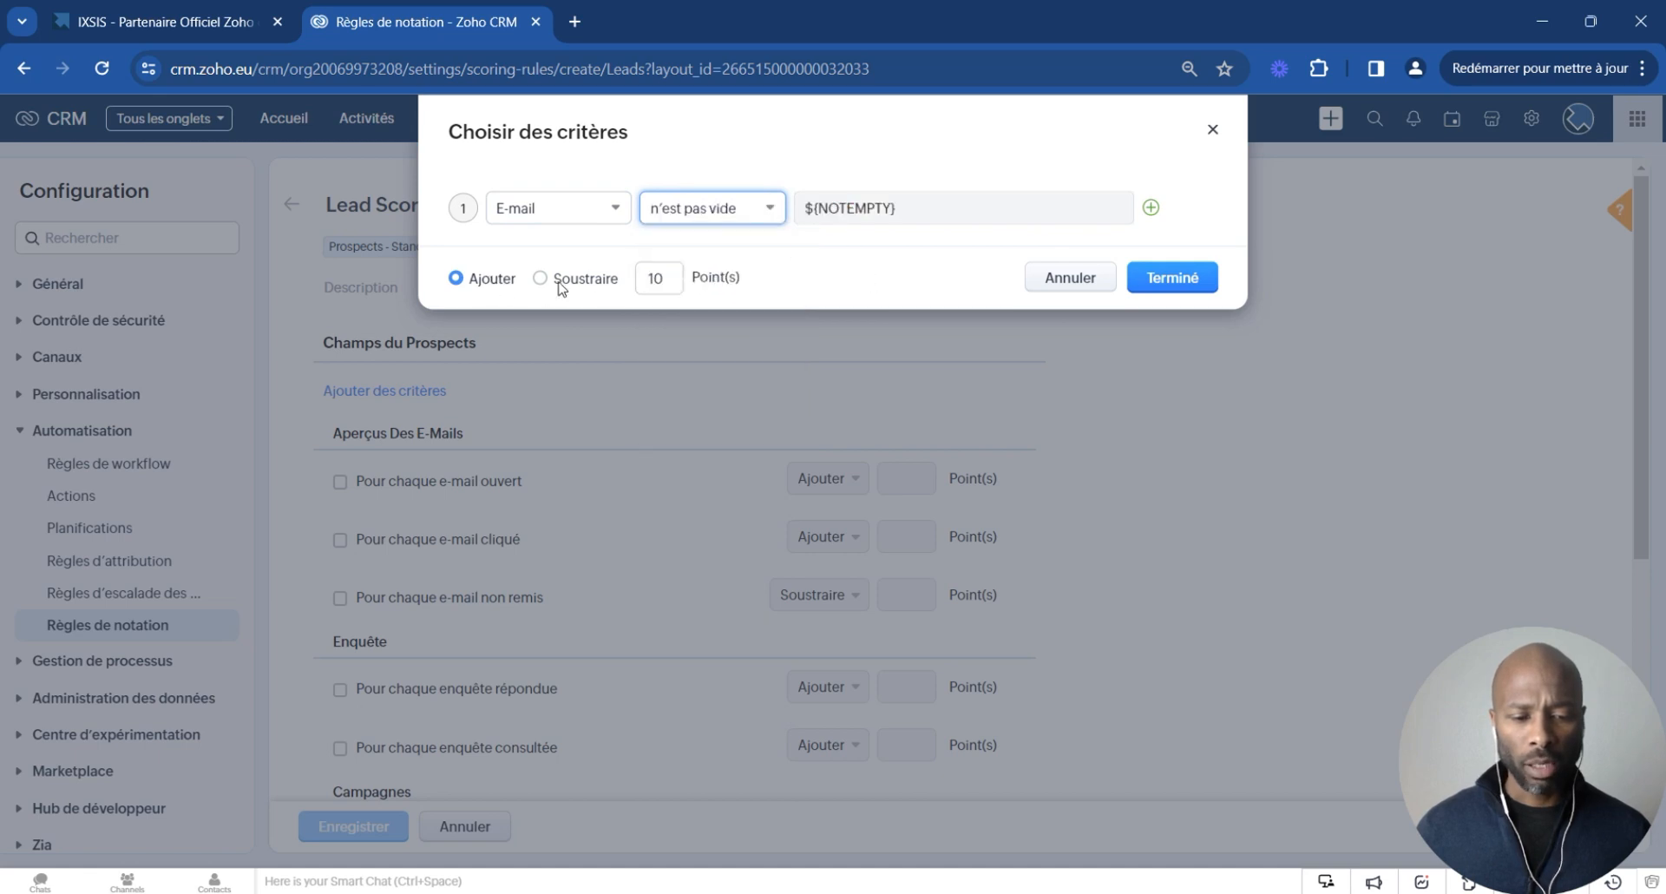
left_click(1206, 282)
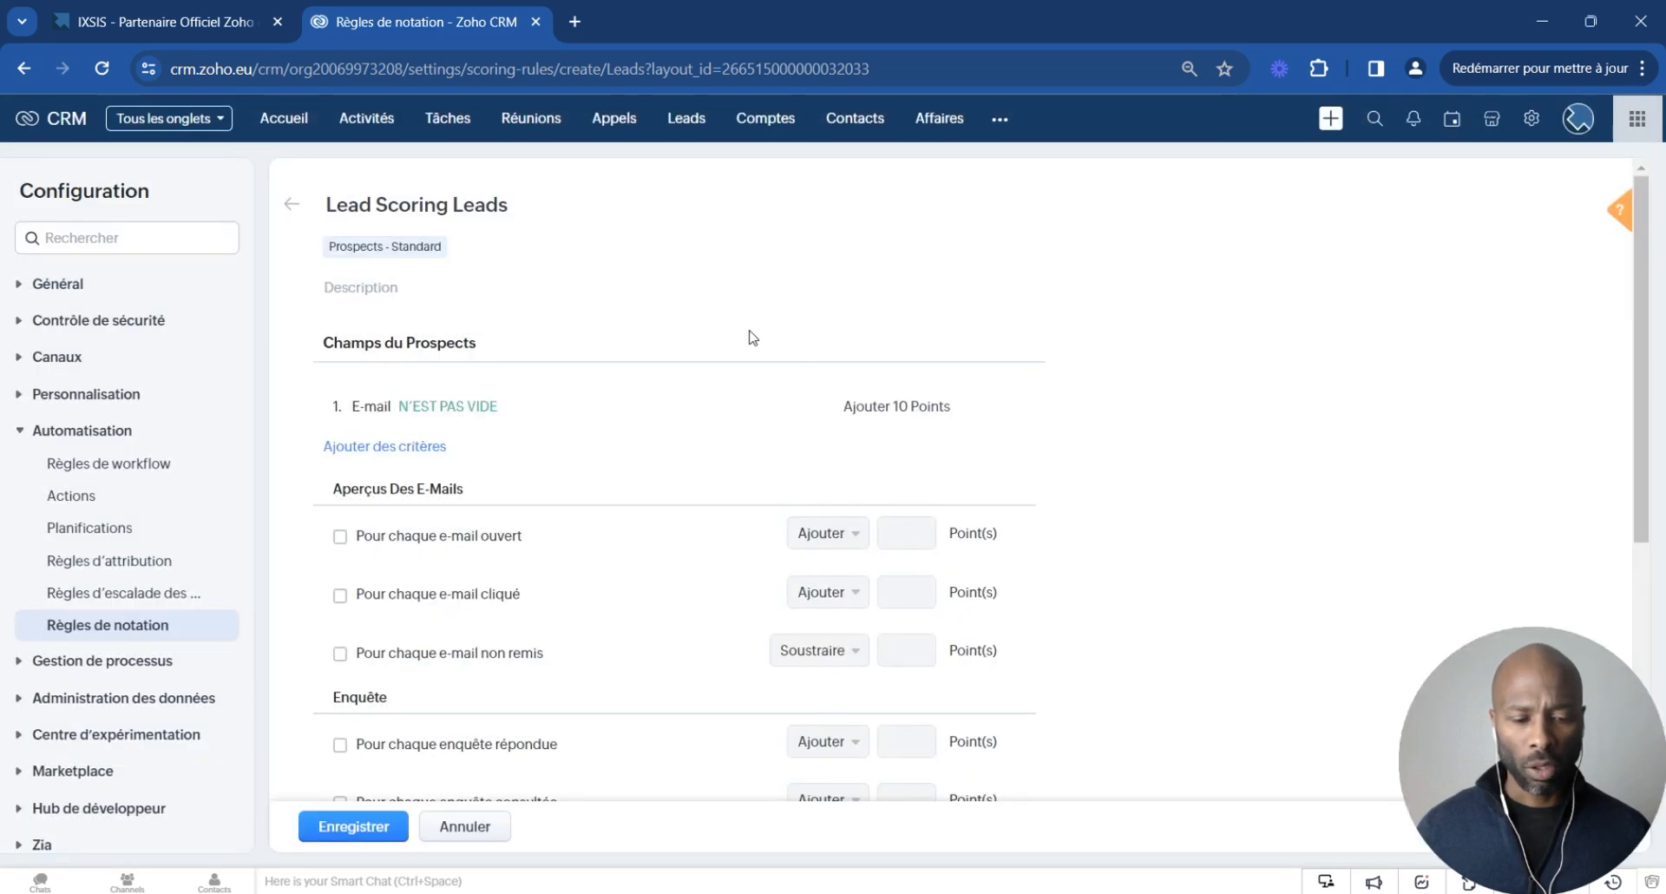
- Add a criterion that adds 10 points when the Société field is not empty
left_click(417, 446)
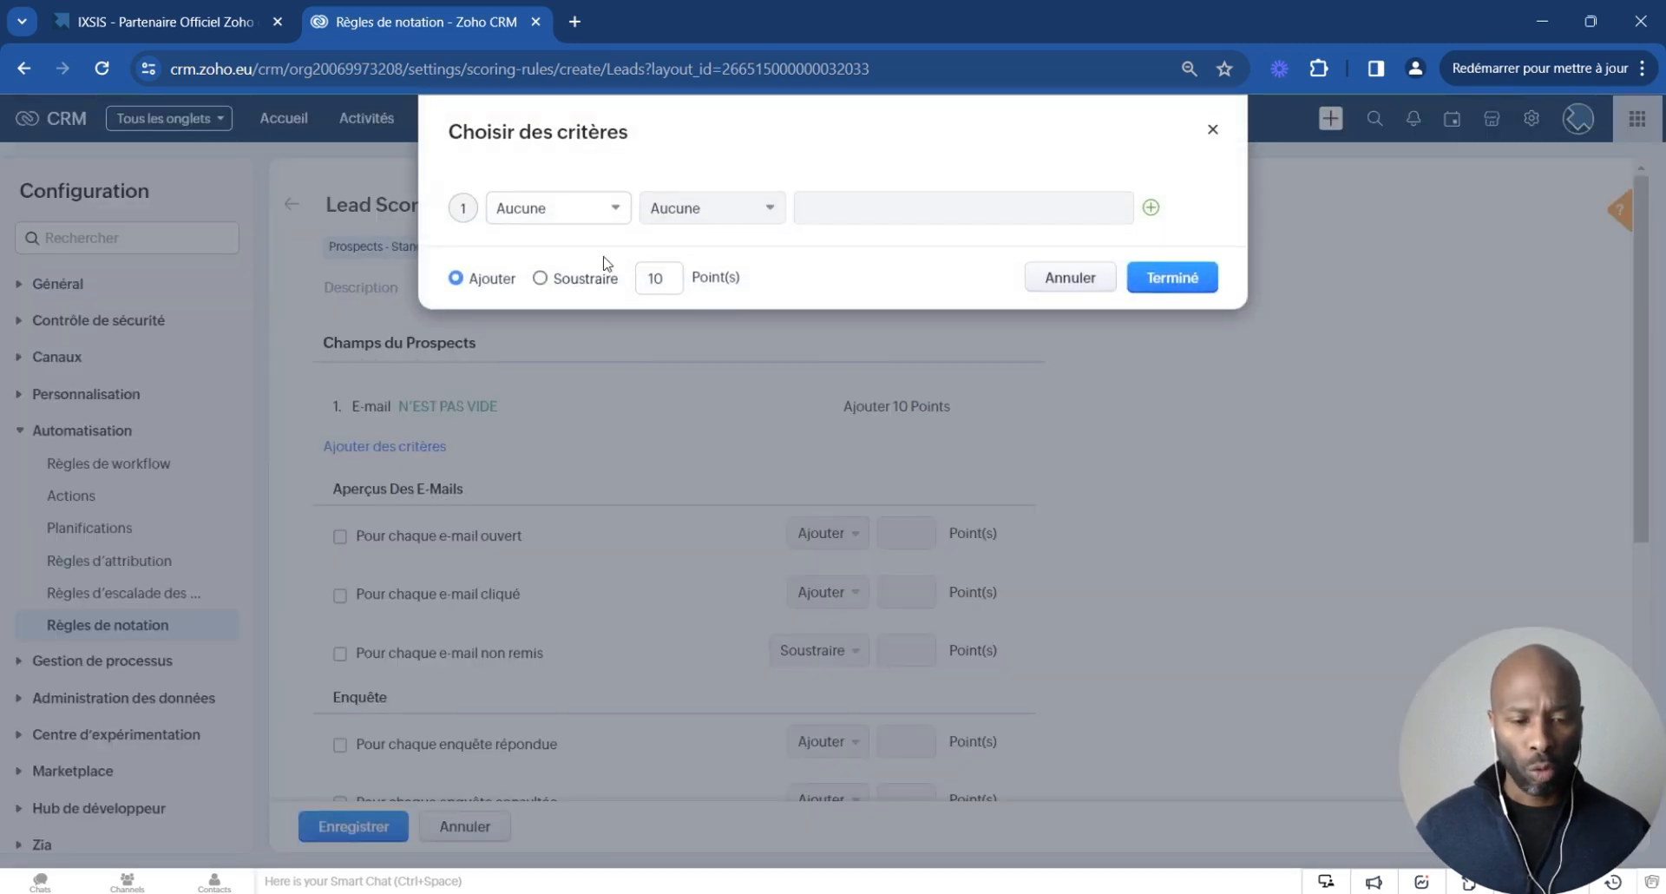
left_click(614, 210)
left_click_drag(734, 304, 737, 415)
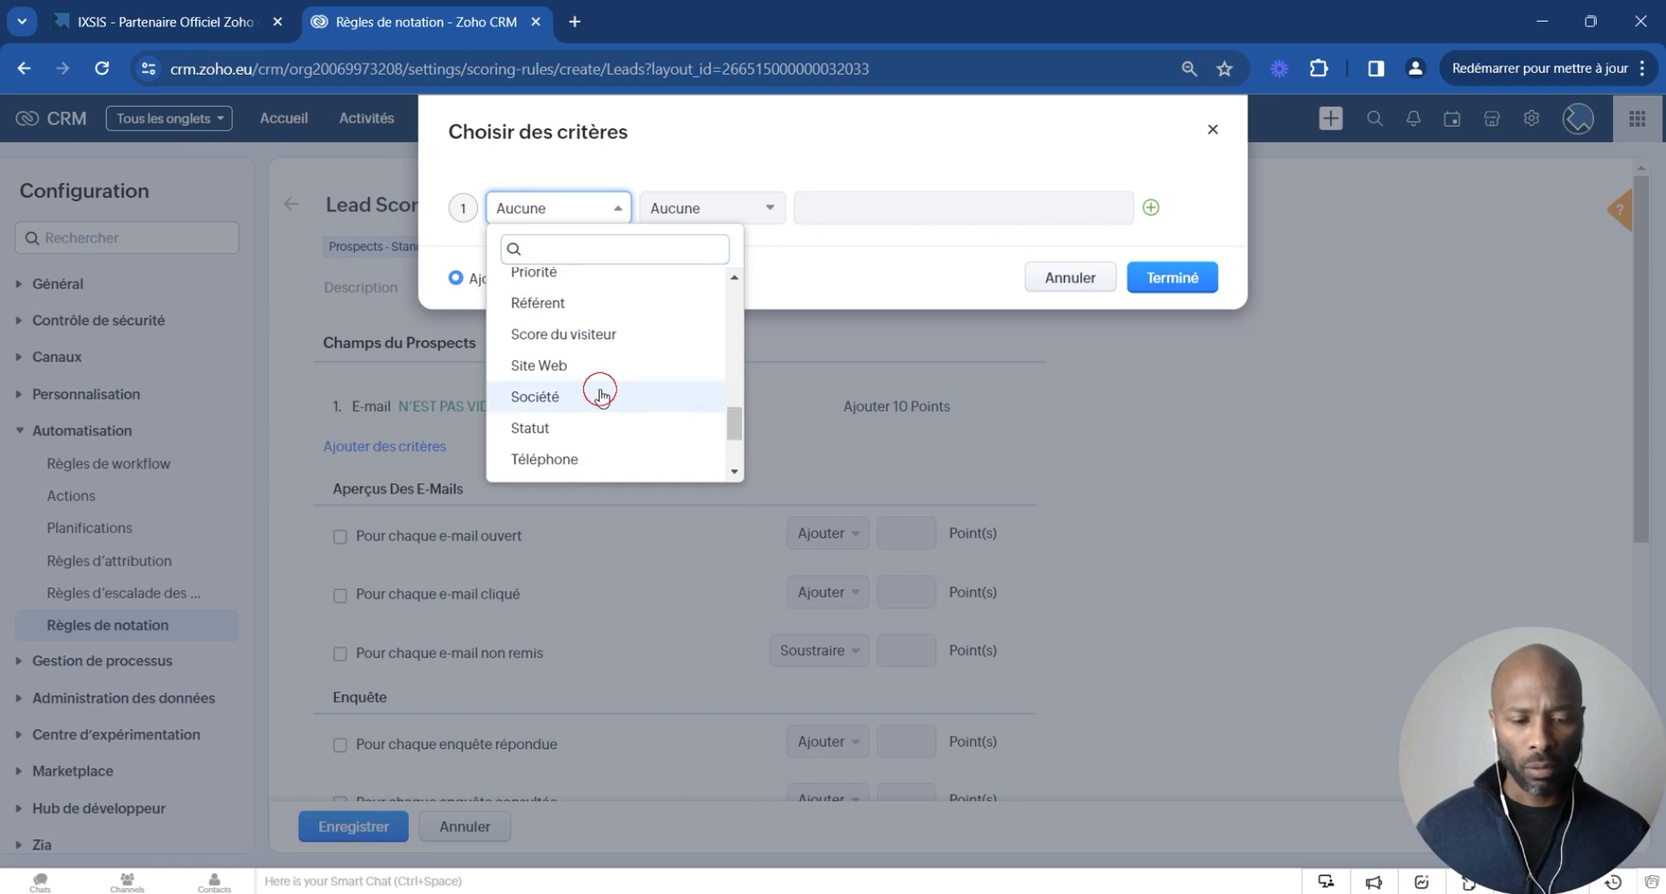
left_click(605, 386)
left_click(736, 210)
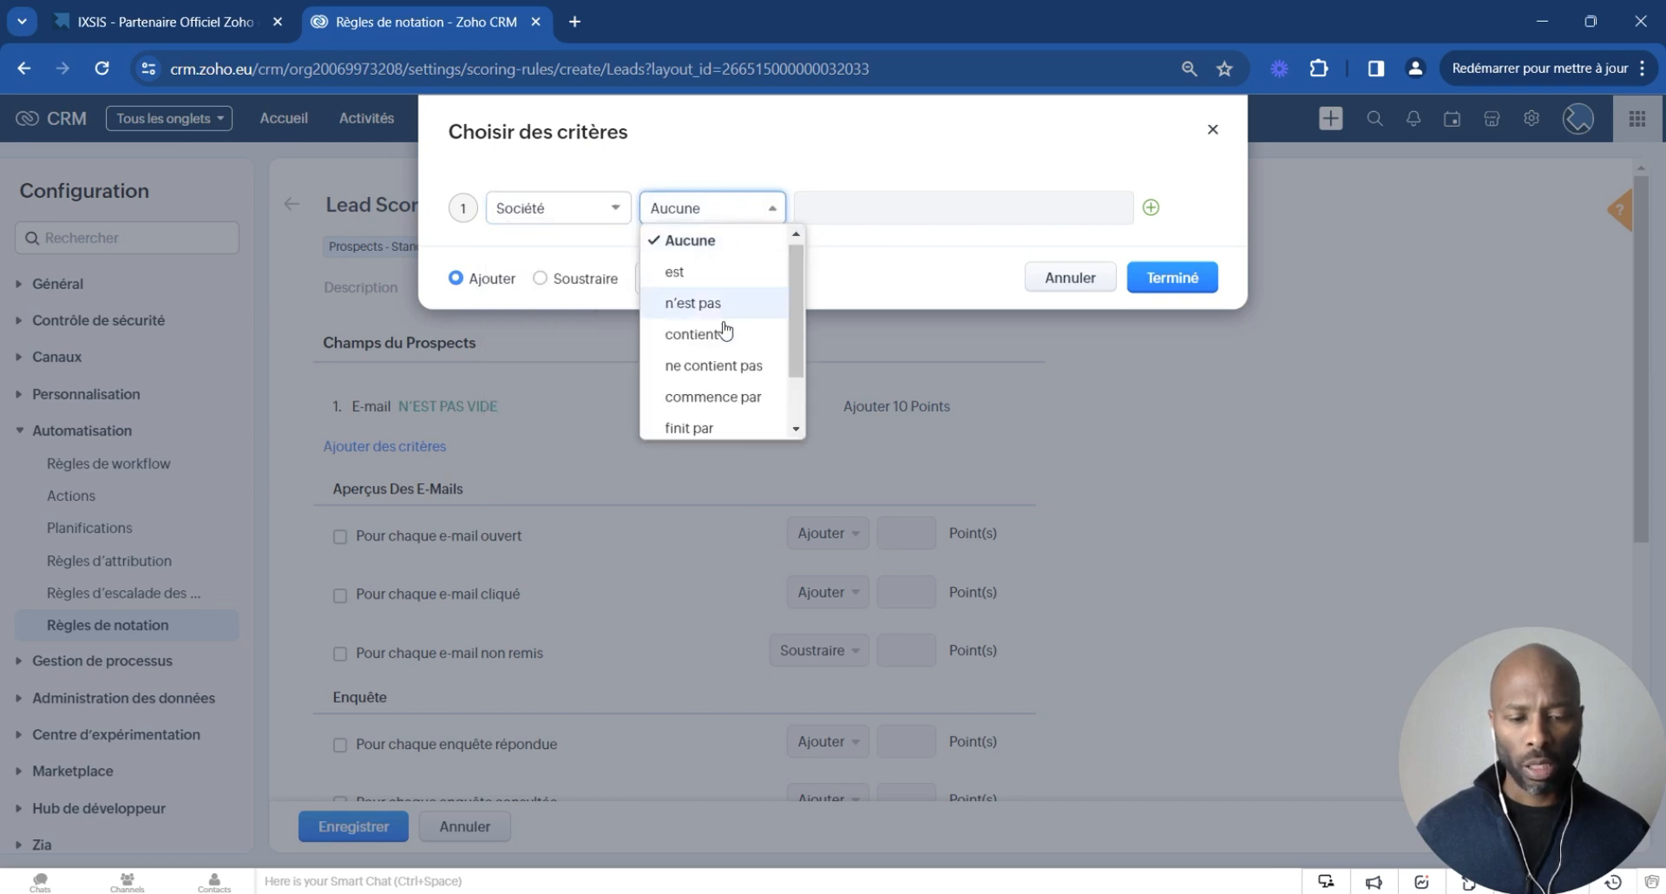
scroll(725, 364, "down", 2)
left_click(721, 416)
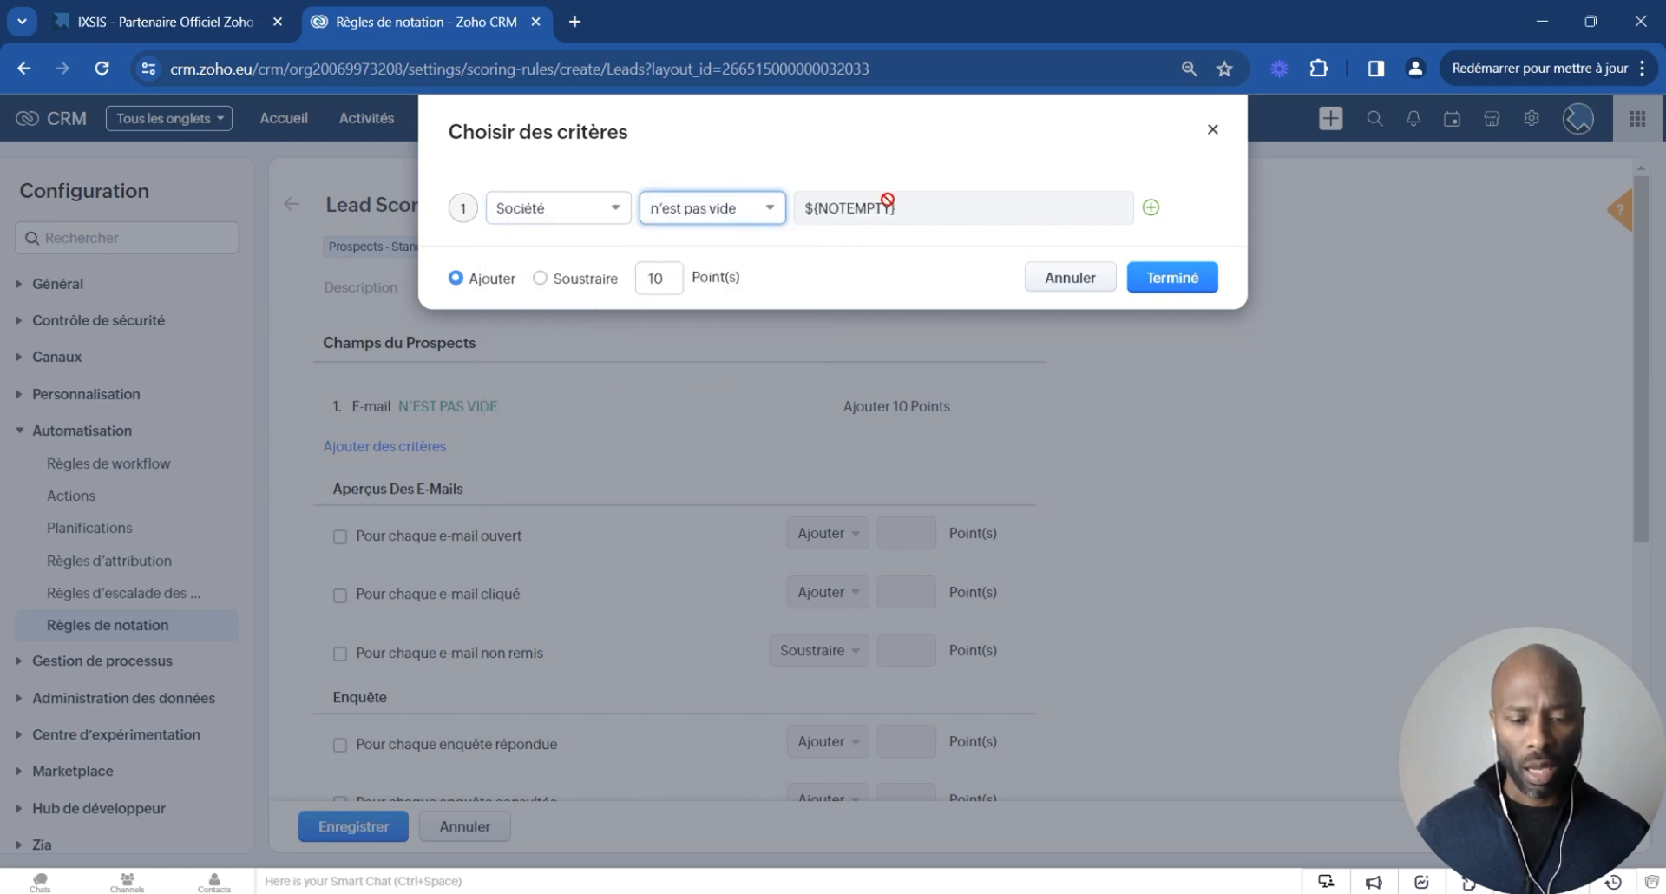
left_click(1176, 278)
- Add a criterion that adds 10 points when the Origine field is LinkedIn
left_click(398, 501)
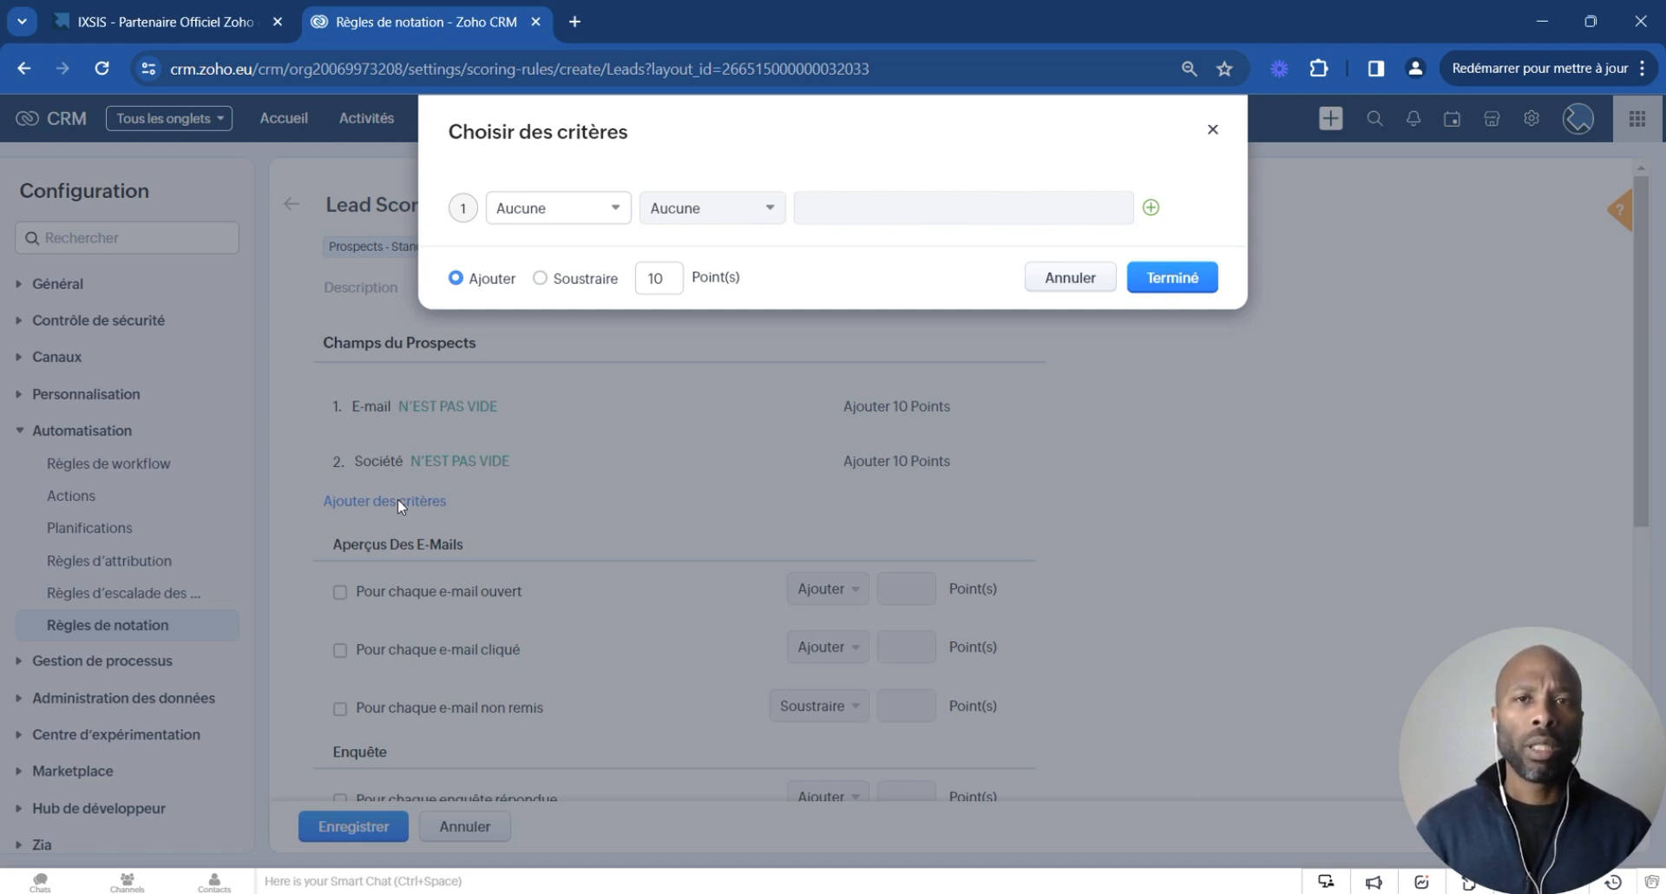
left_click(614, 208)
left_click_drag(741, 303, 731, 376)
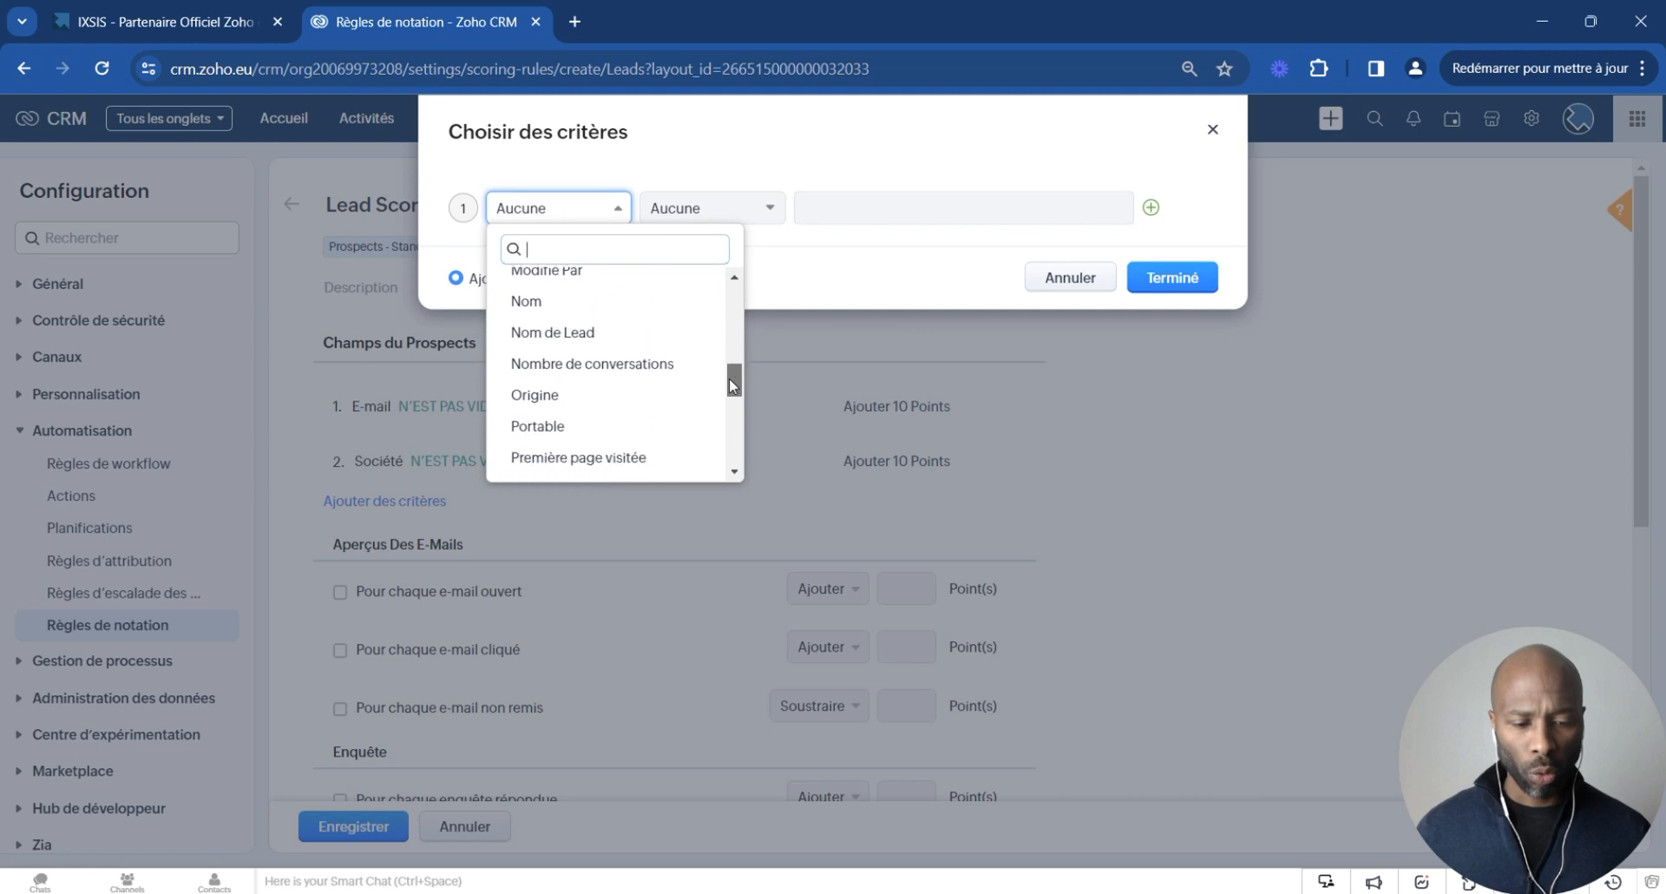
left_click(595, 387)
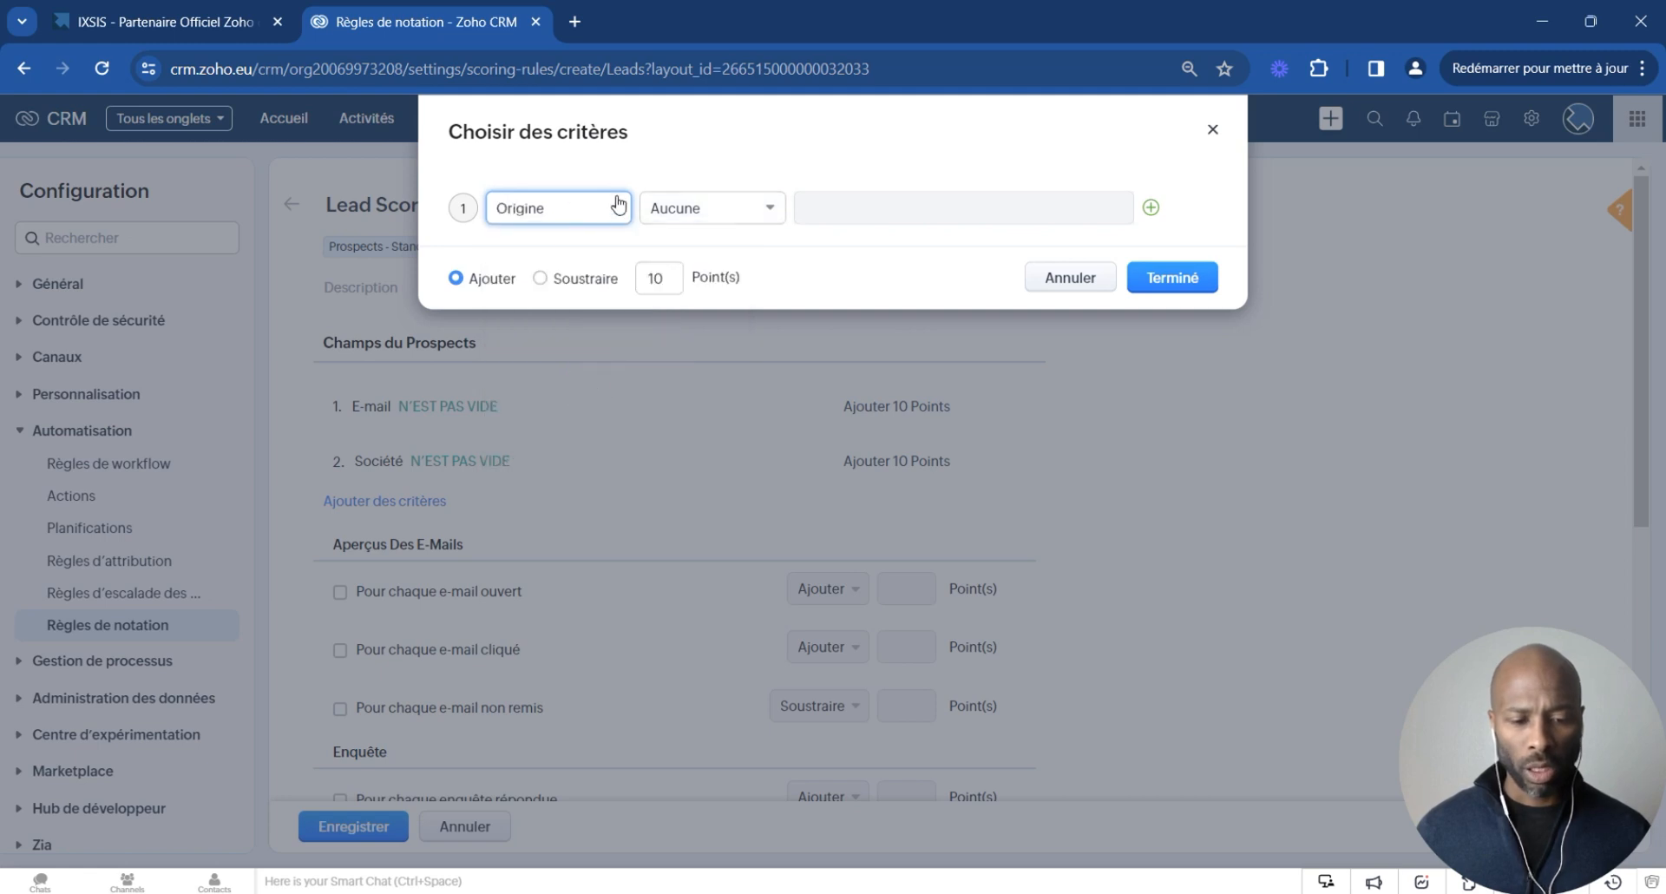
left_click(689, 209)
left_click(685, 243)
left_click(865, 208)
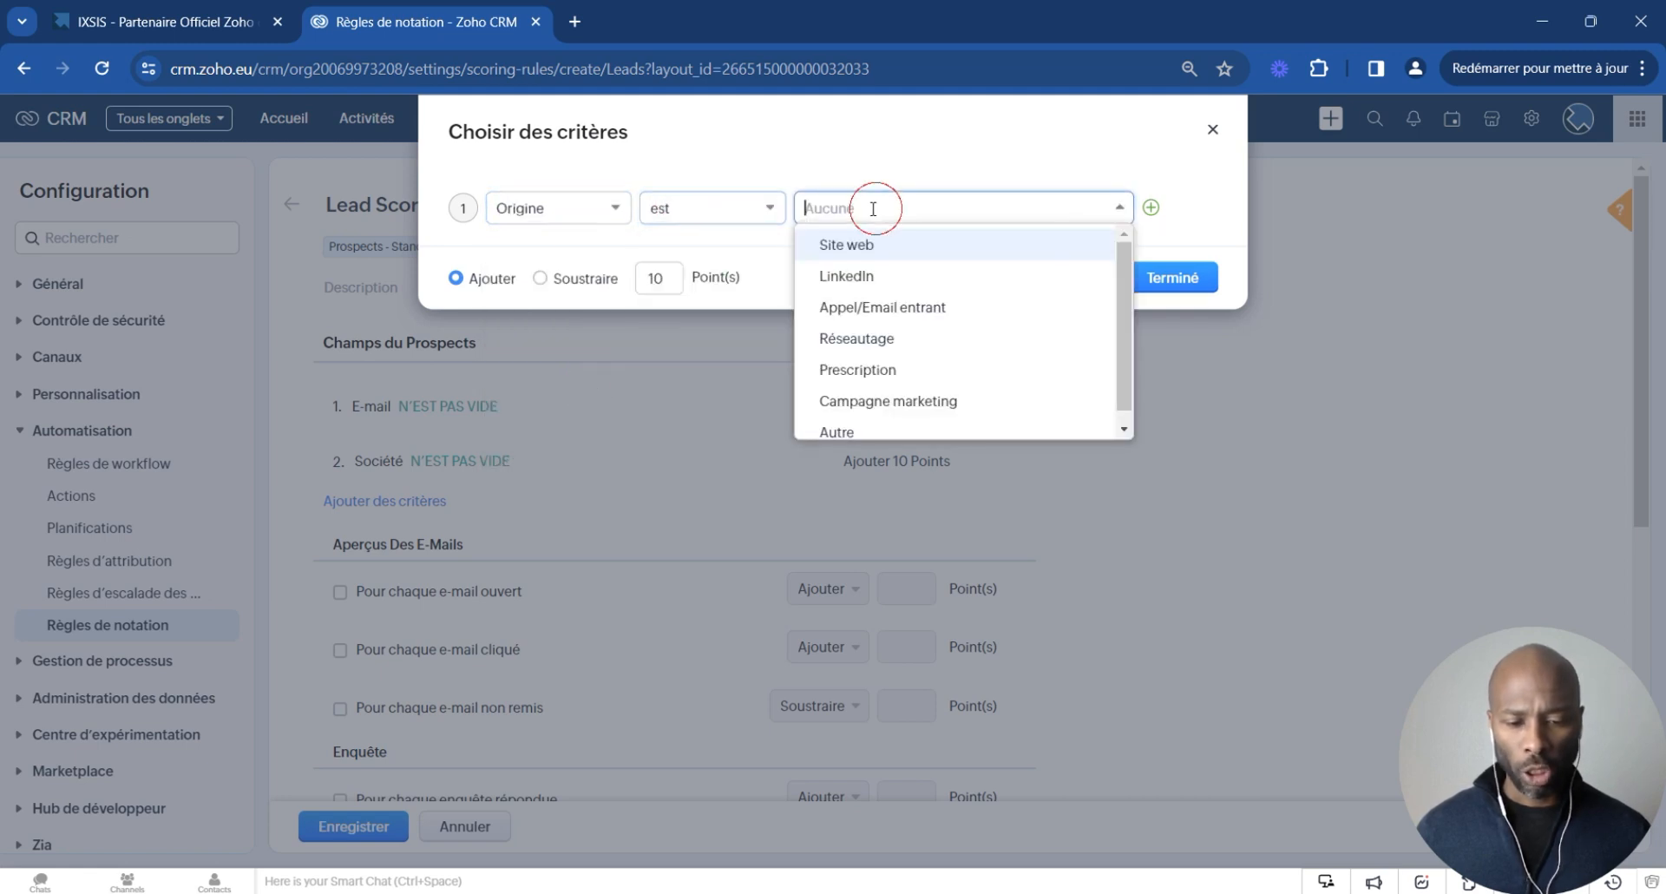
left_click(952, 276)
left_click(663, 277)
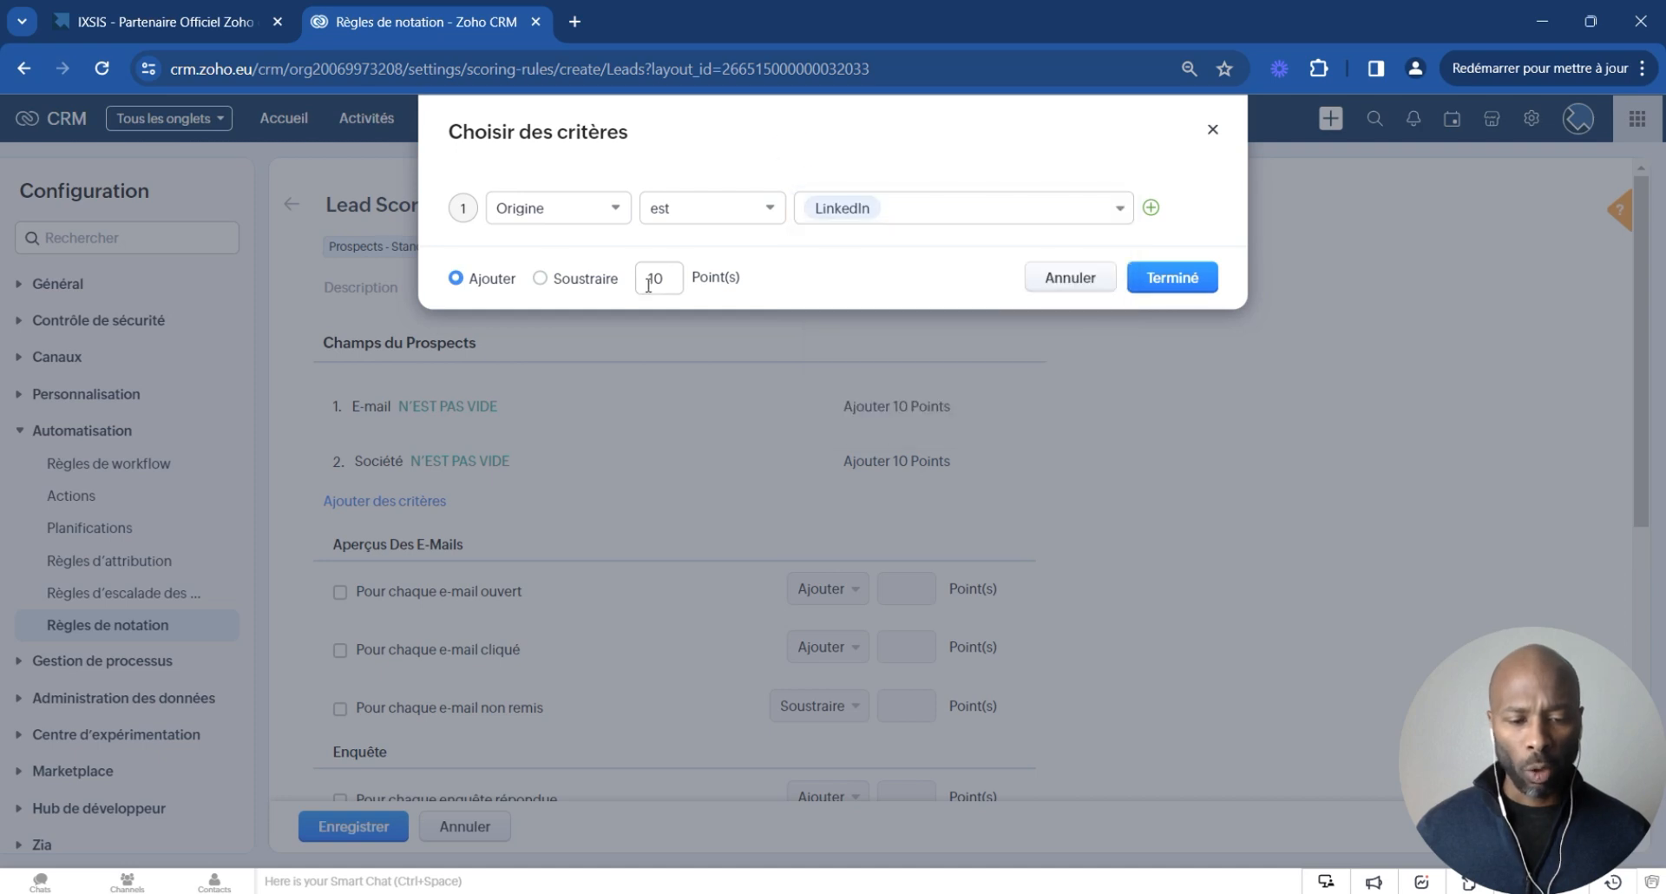
left_click(1163, 279)
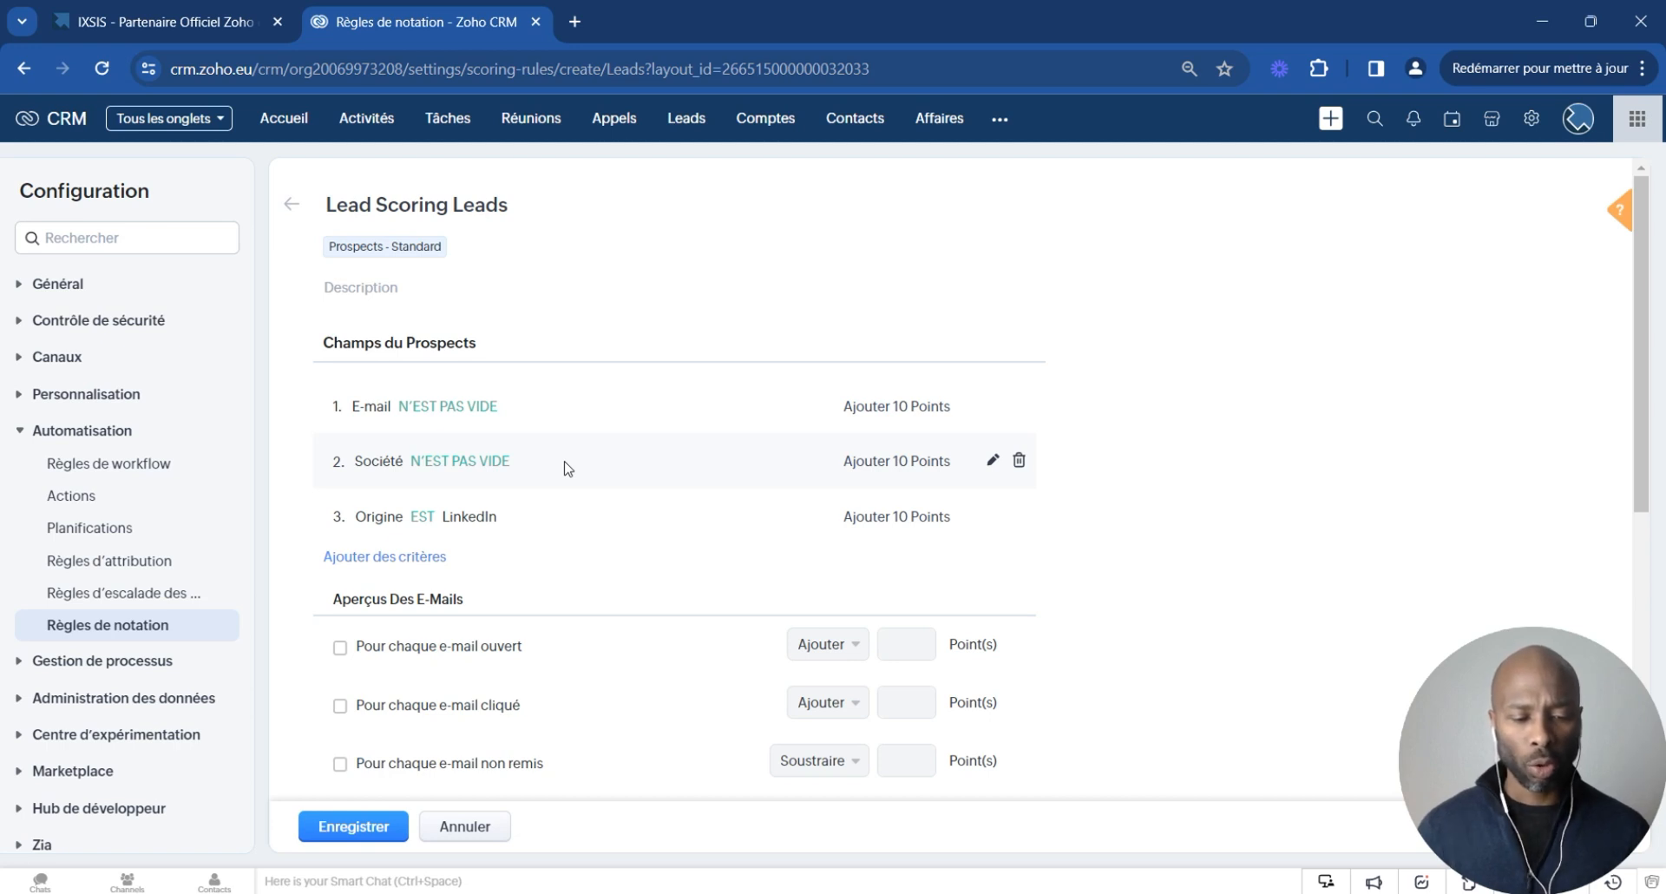
- Award 5 points for each opened e-mail and 15 points for each clicked e-mail
scroll(614, 491, "down", 2)
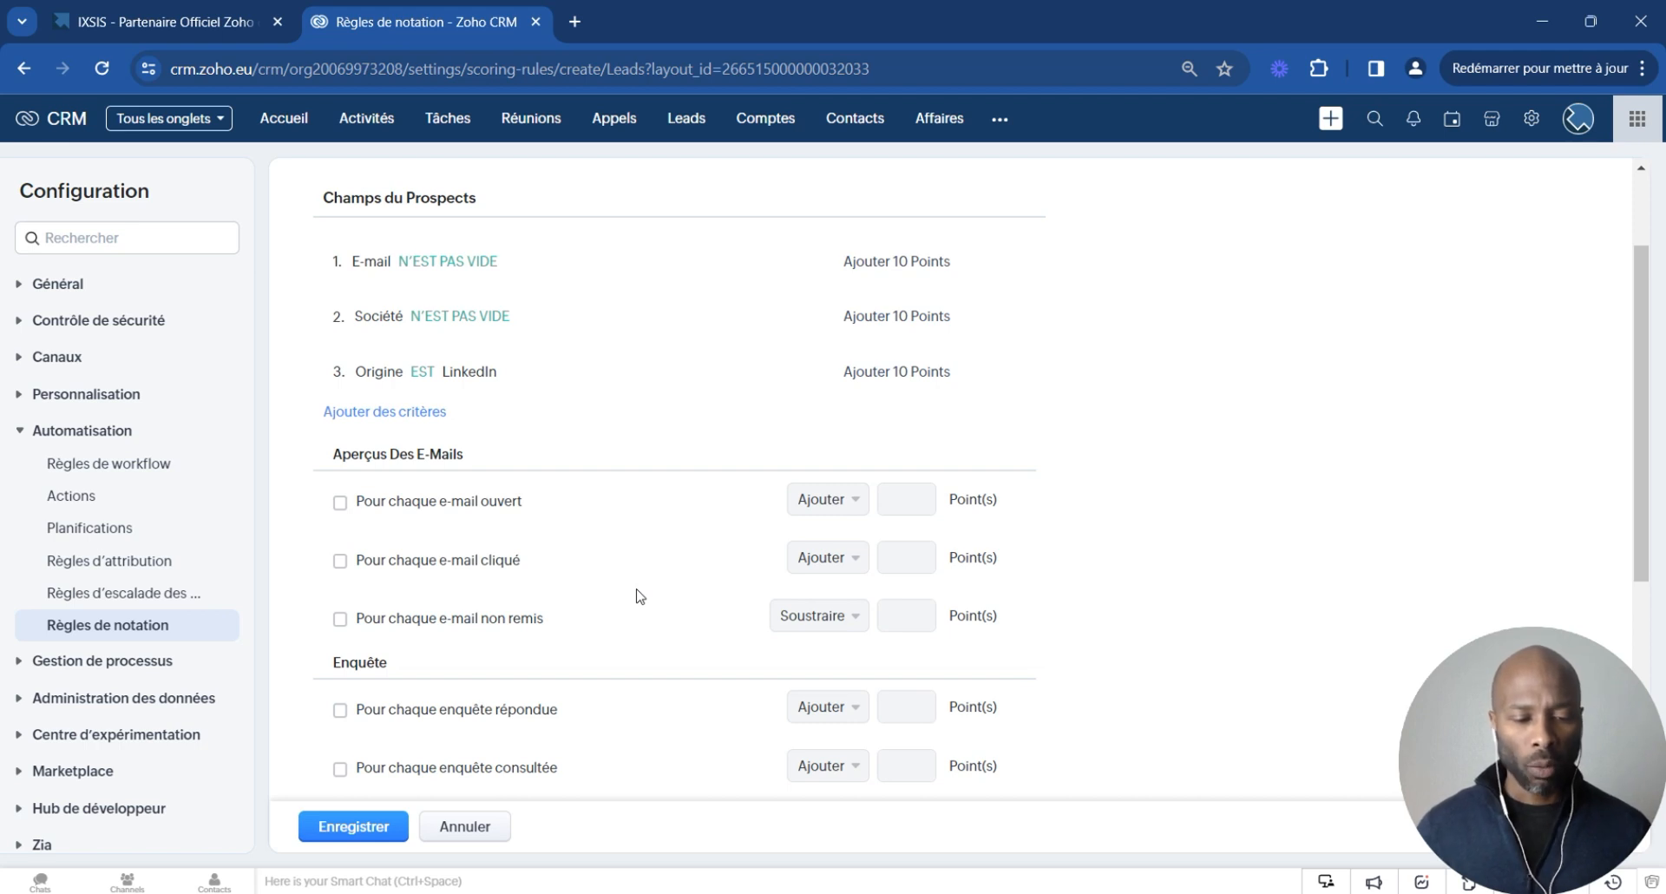
left_click(339, 502)
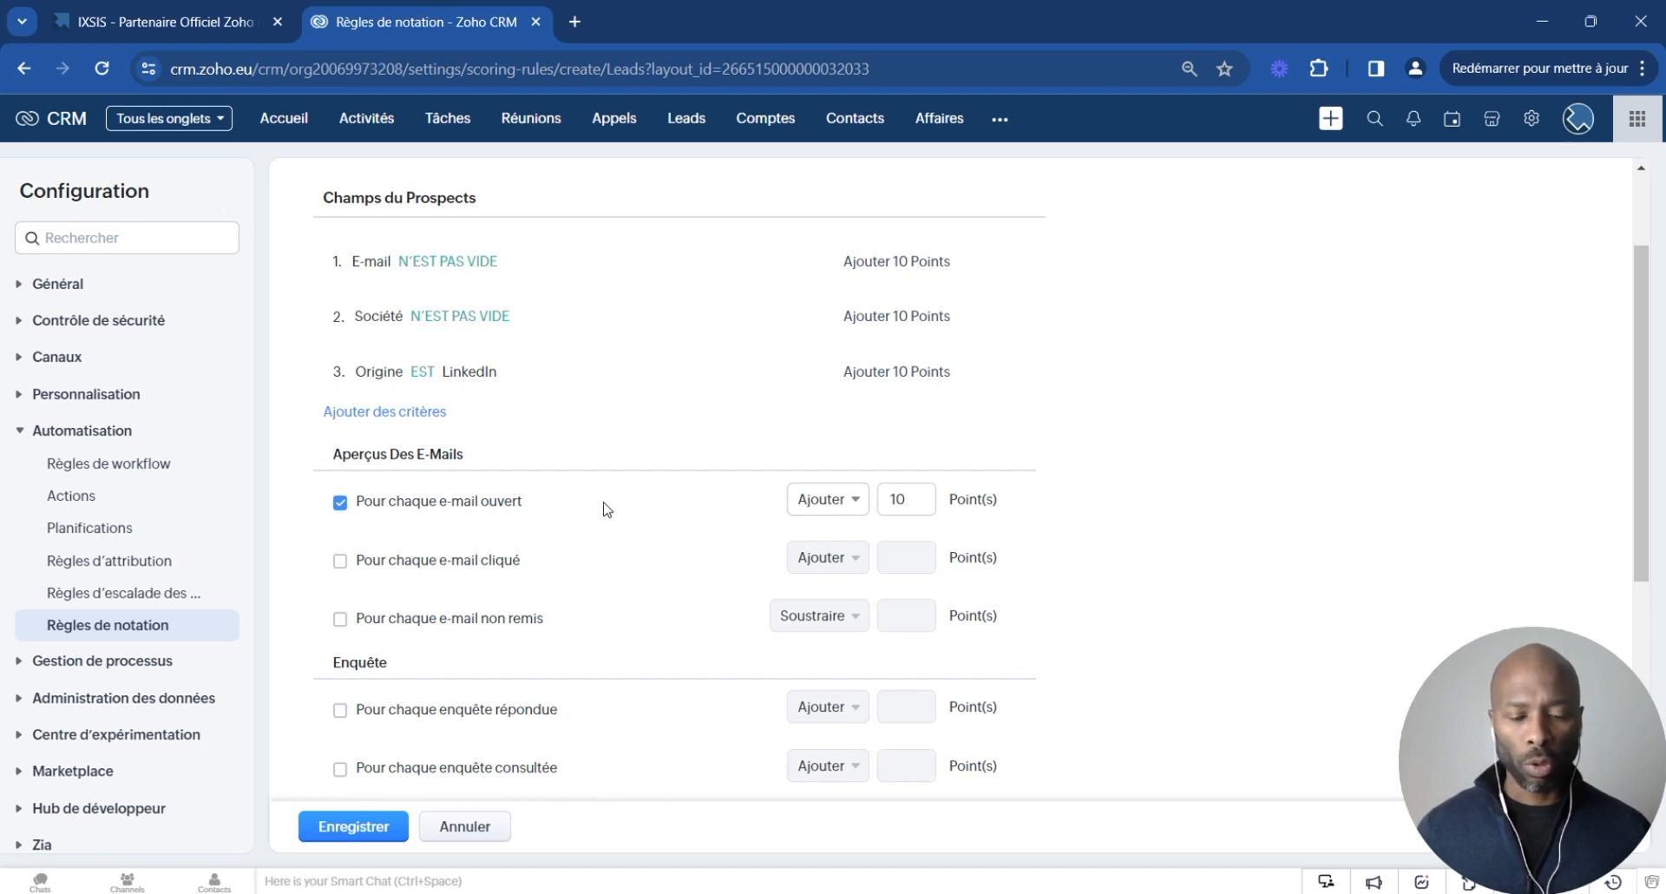
left_click_drag(902, 502, 883, 504)
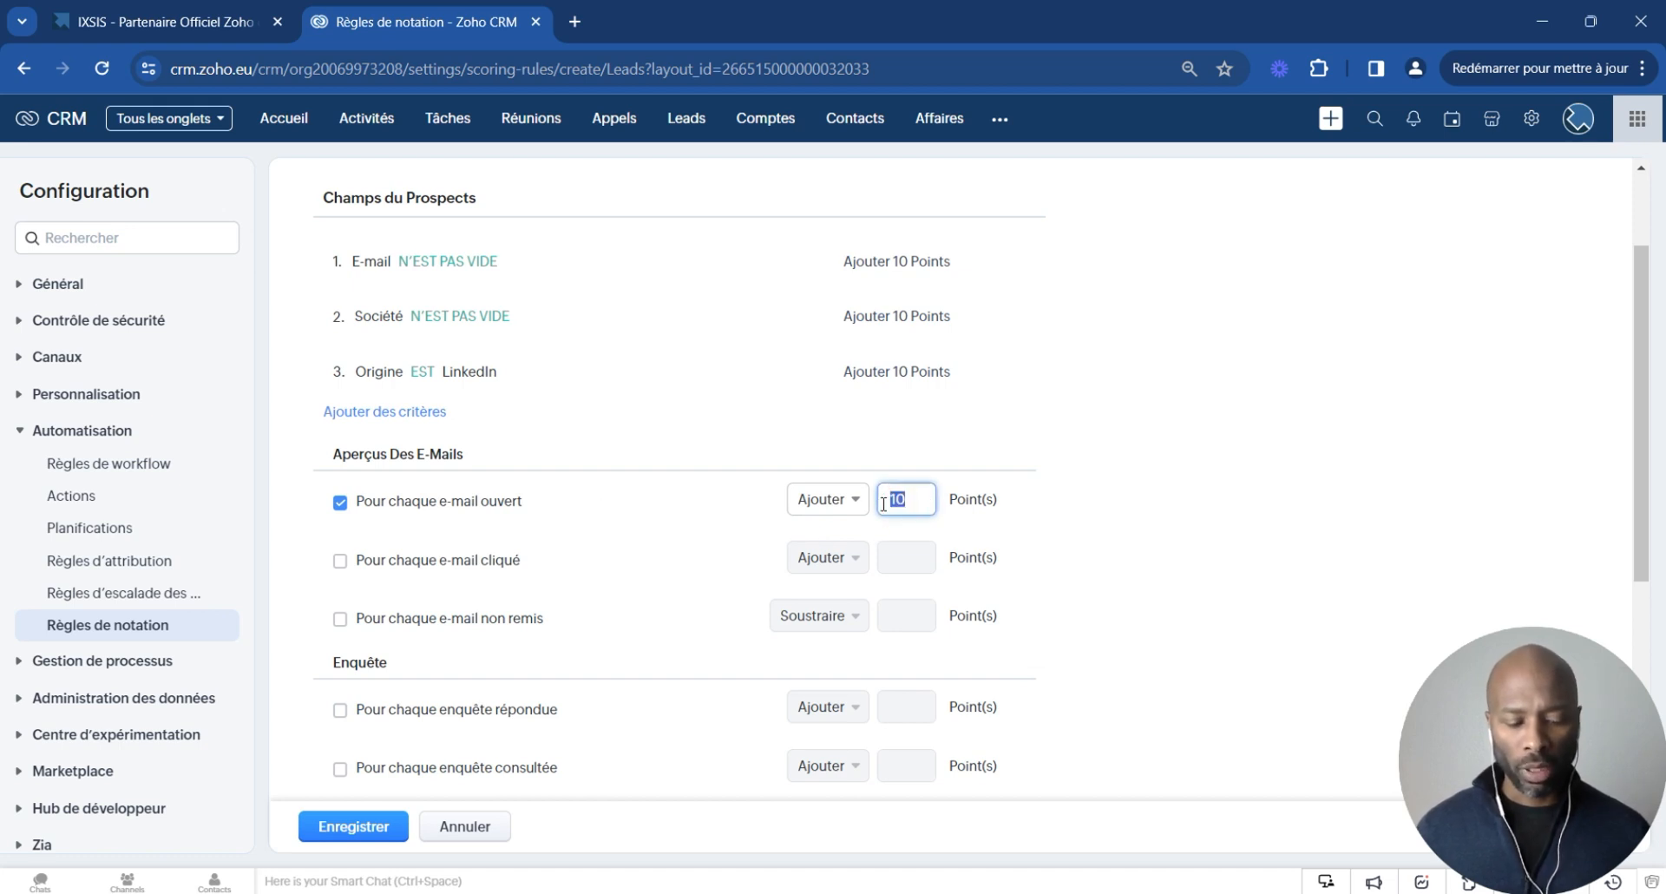
type("5")
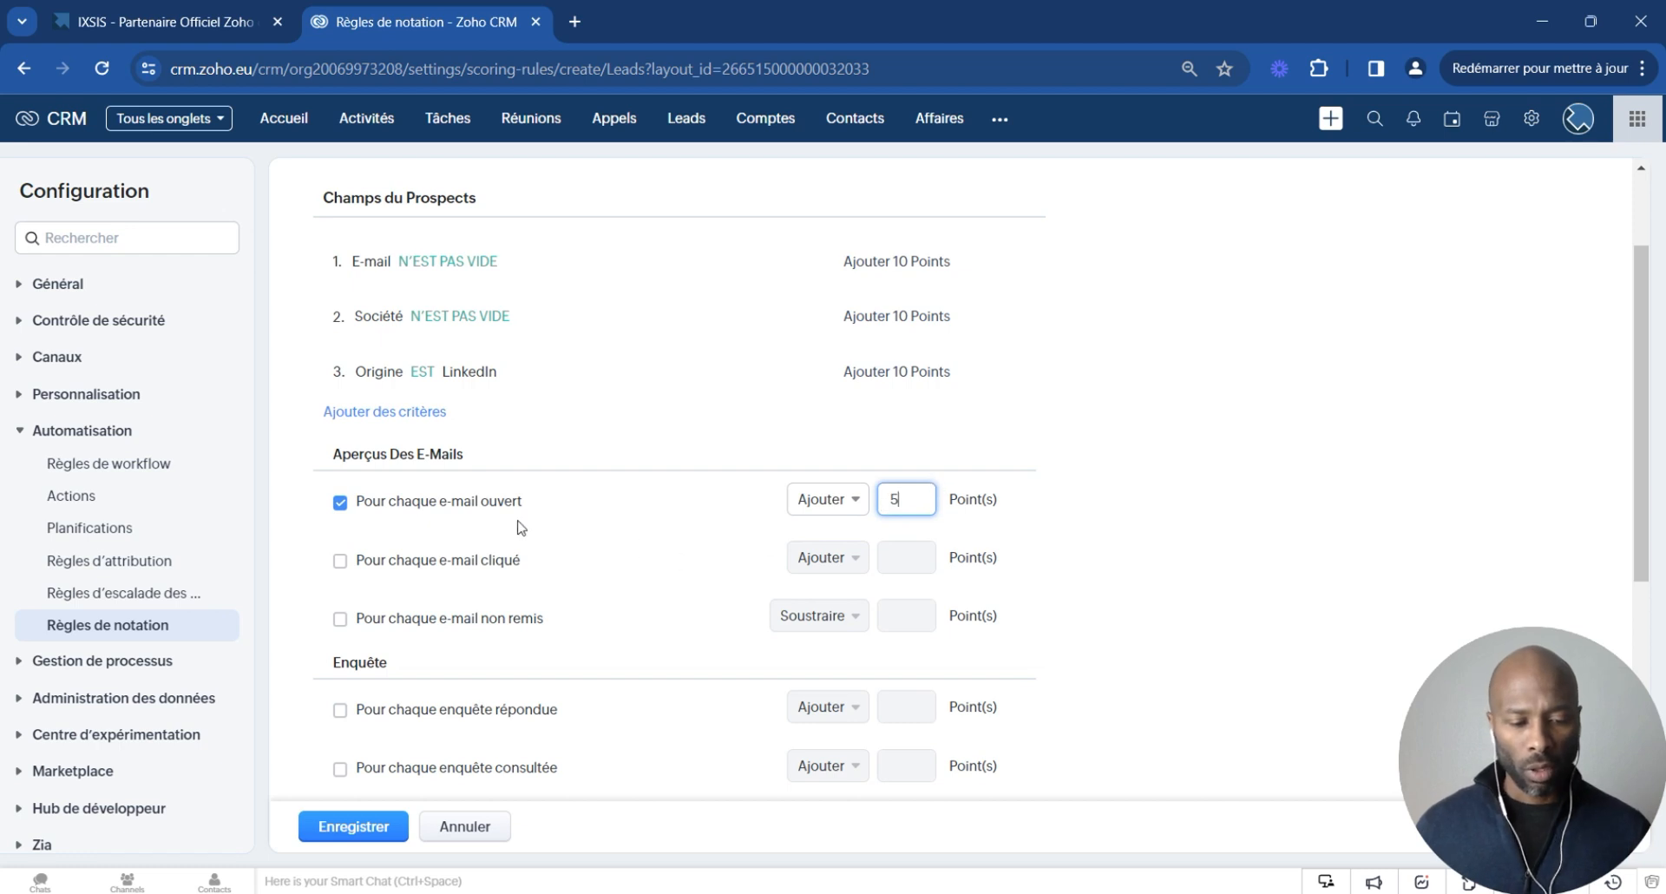
left_click(339, 561)
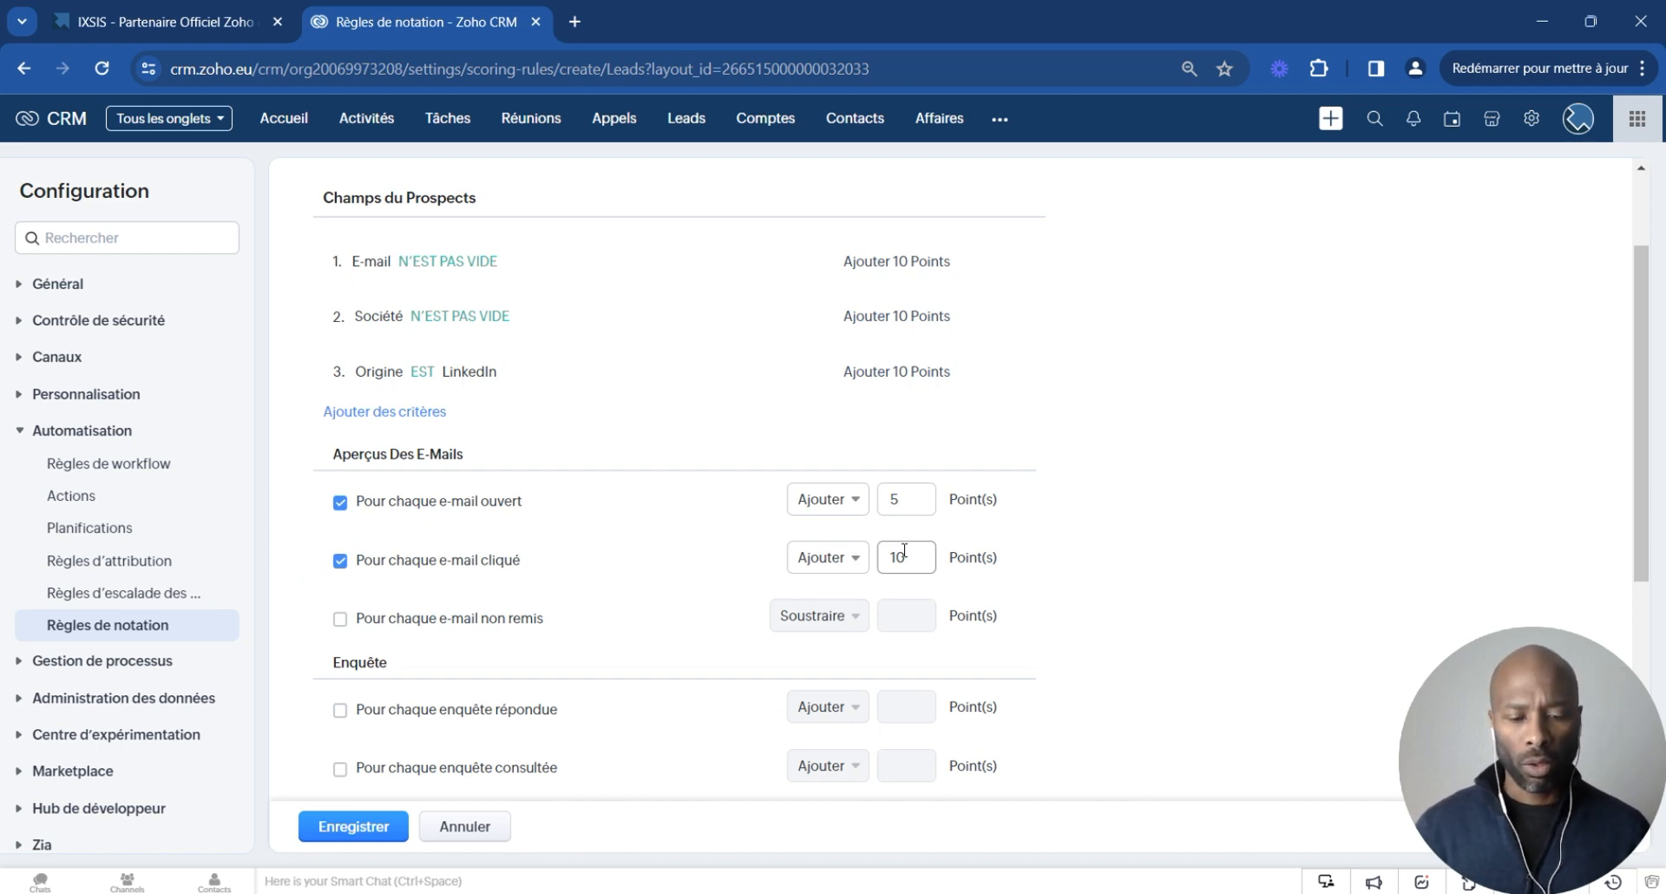
left_click(907, 552)
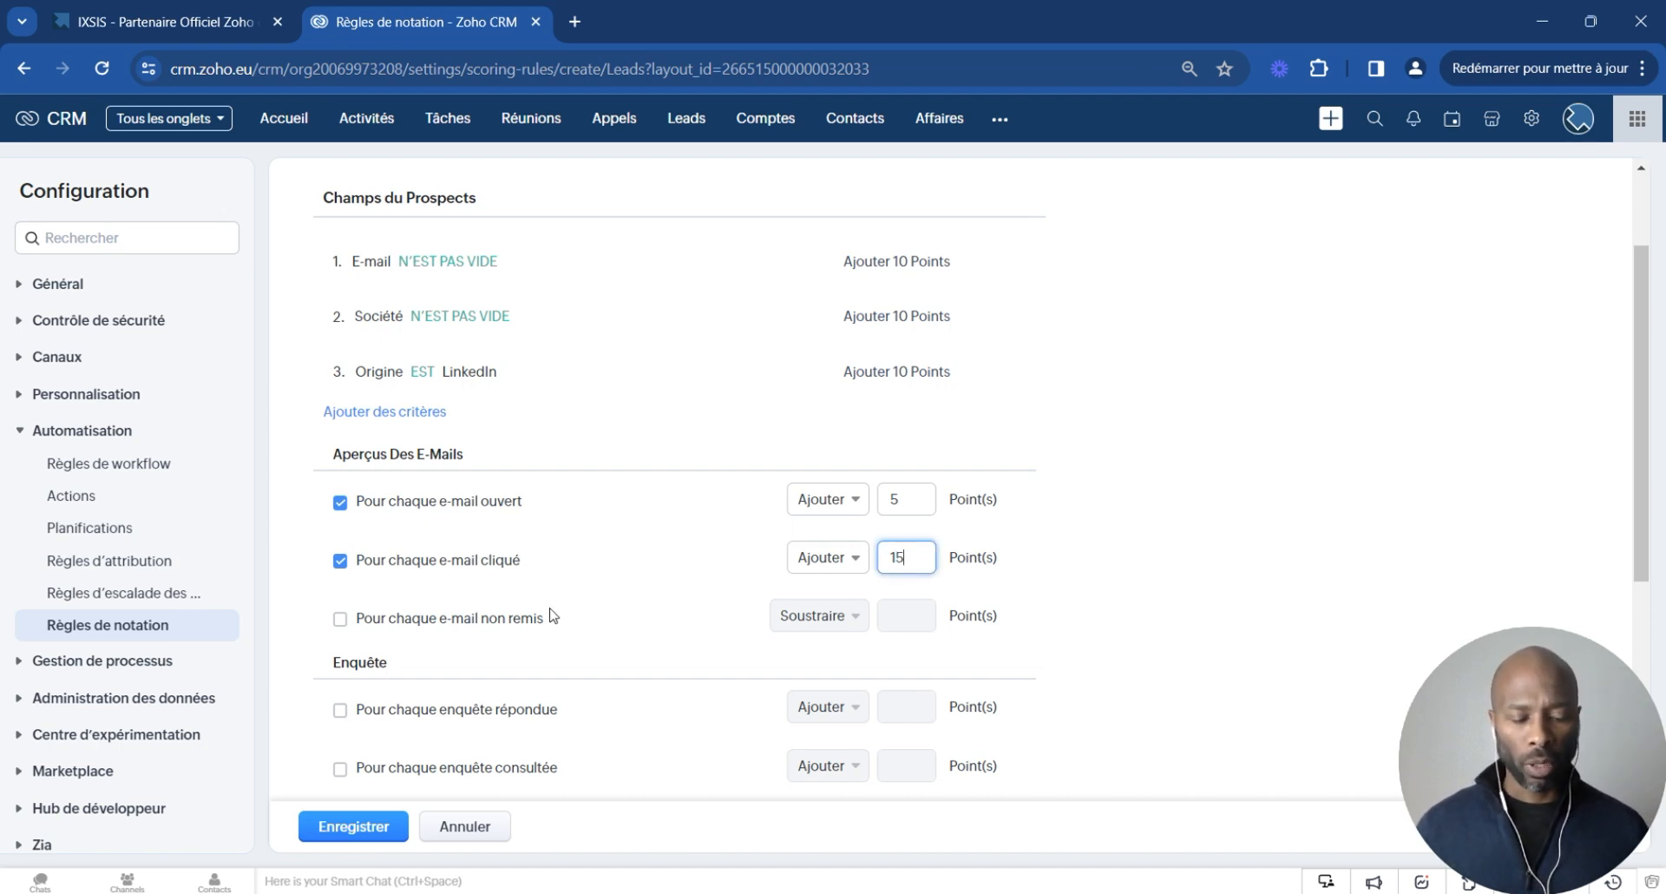
- Subtract 50 points for each undelivered e-mail
left_click(340, 618)
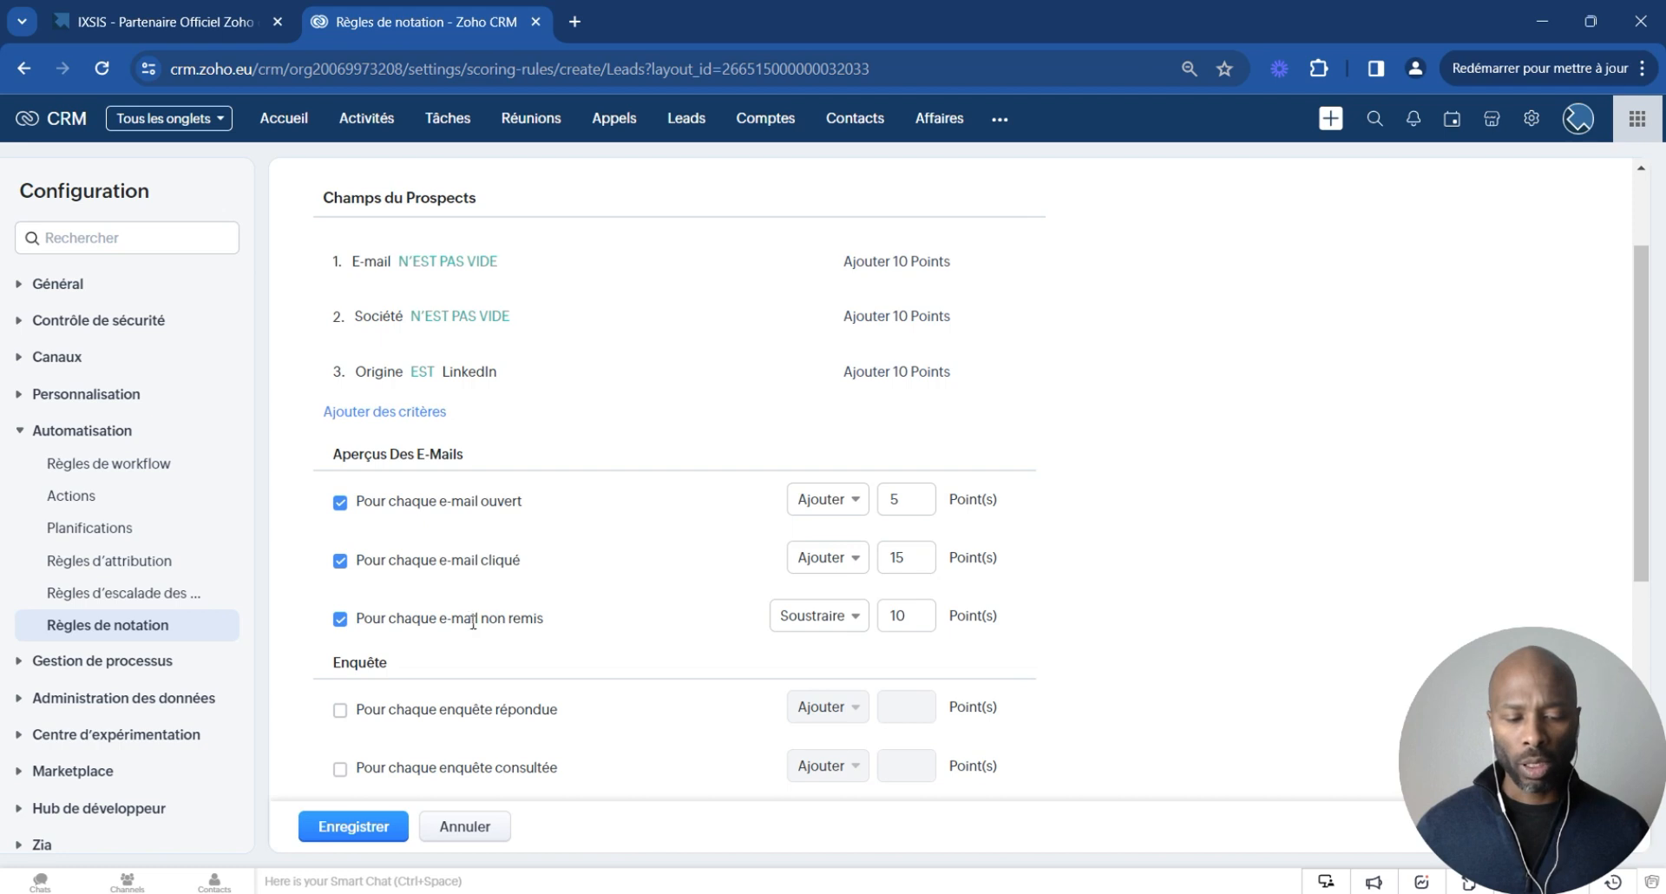
left_click_drag(911, 615, 856, 626)
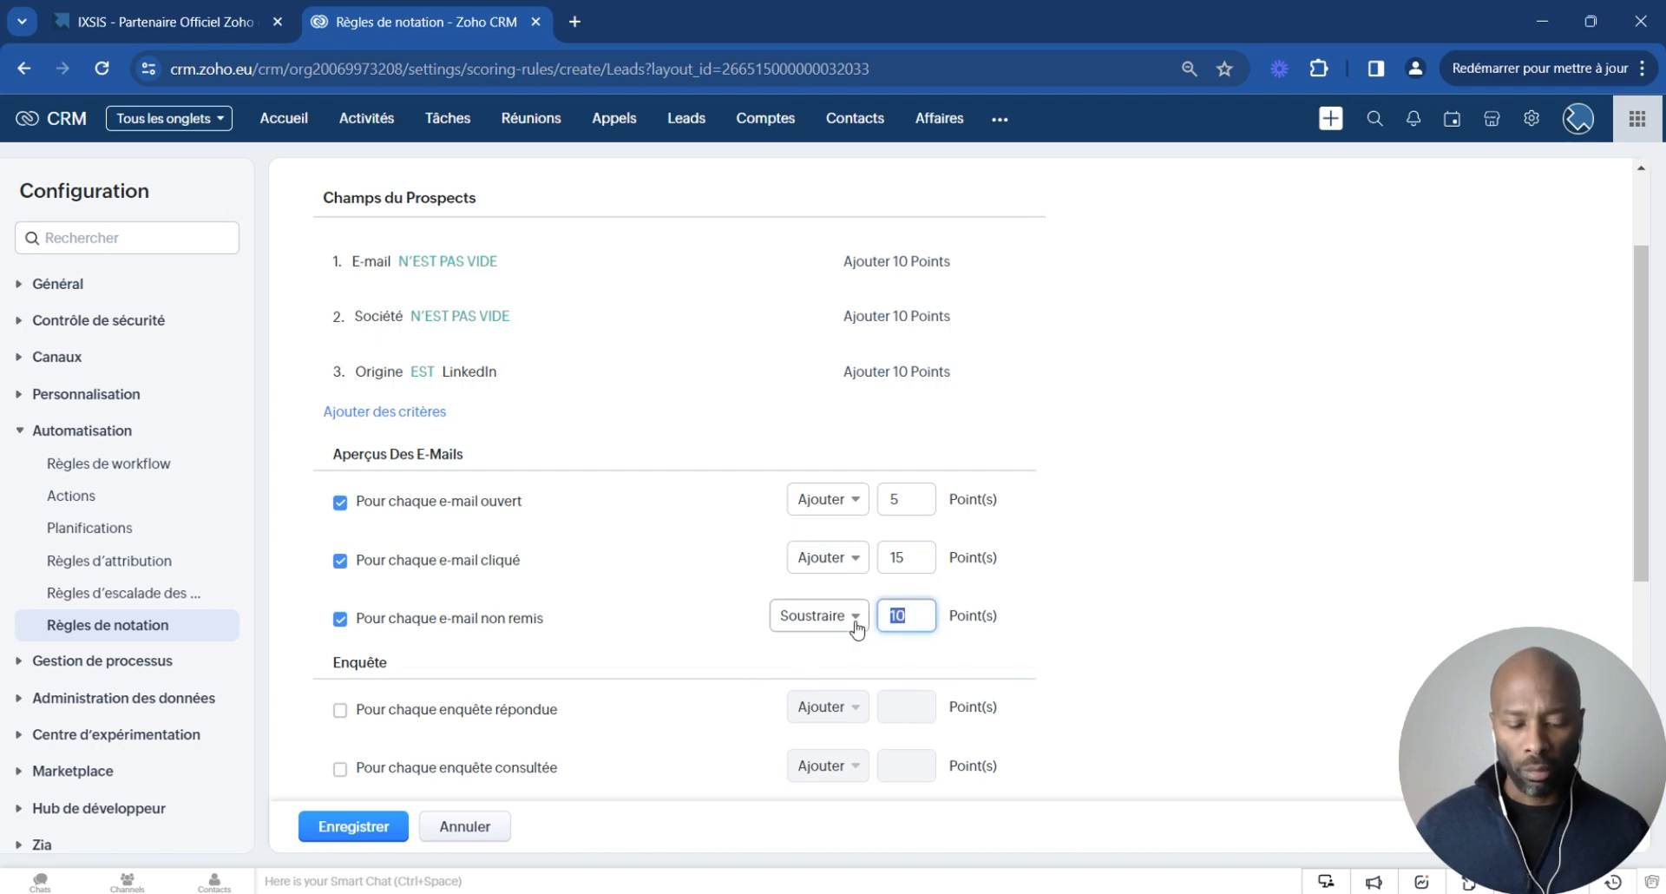
type("100")
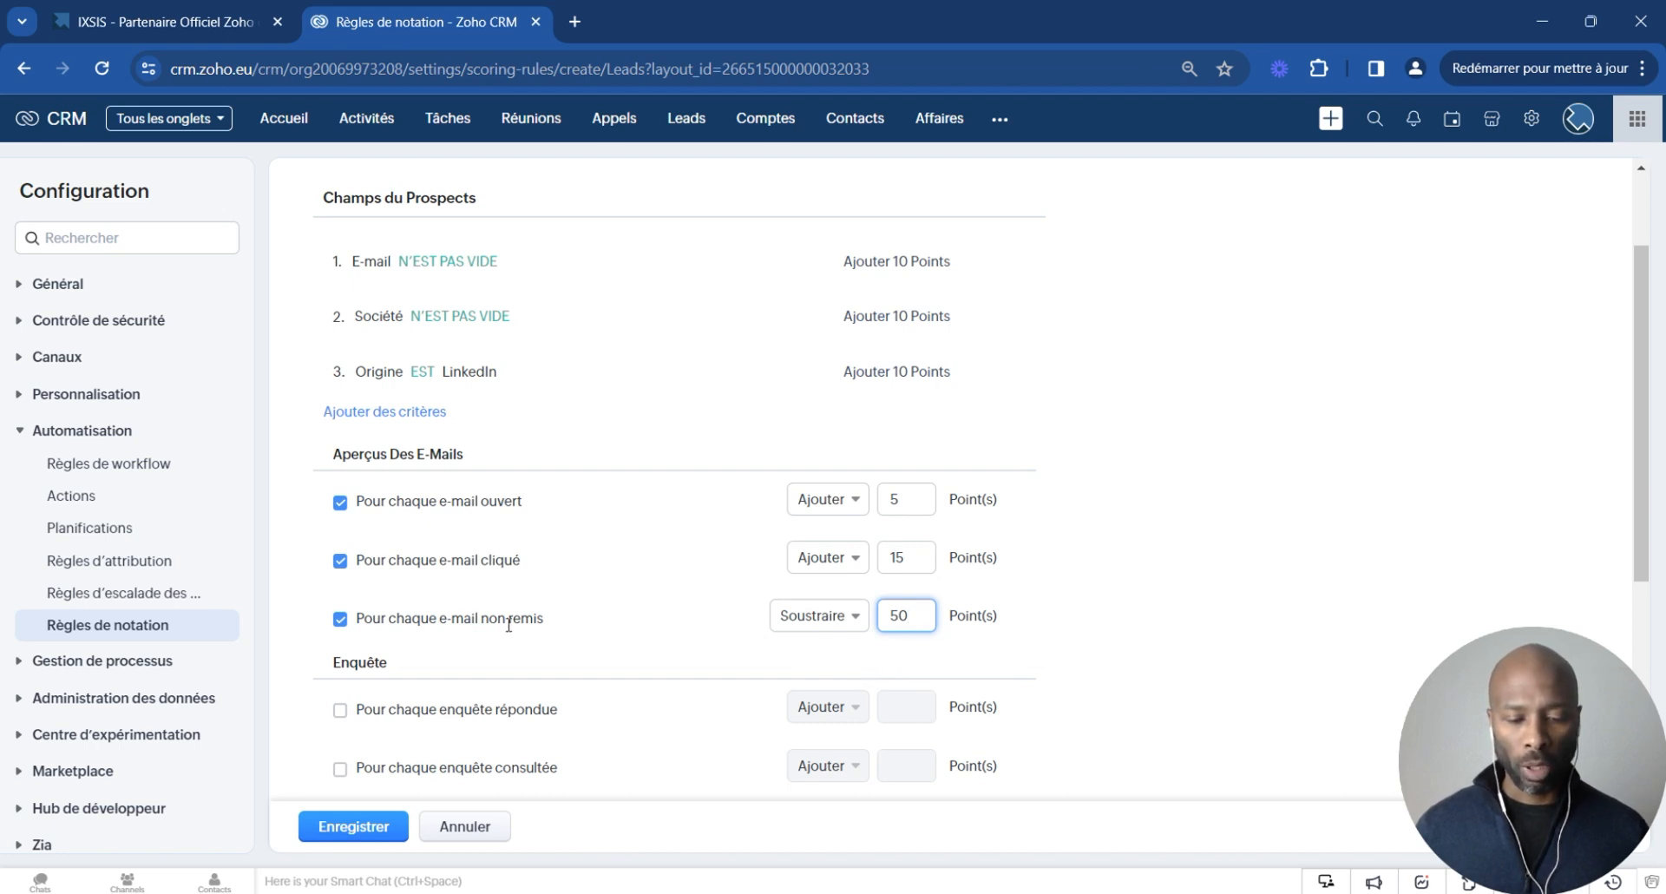
- Add a score field to records named Score, linked to the Score value
scroll(1035, 499, "down", 2)
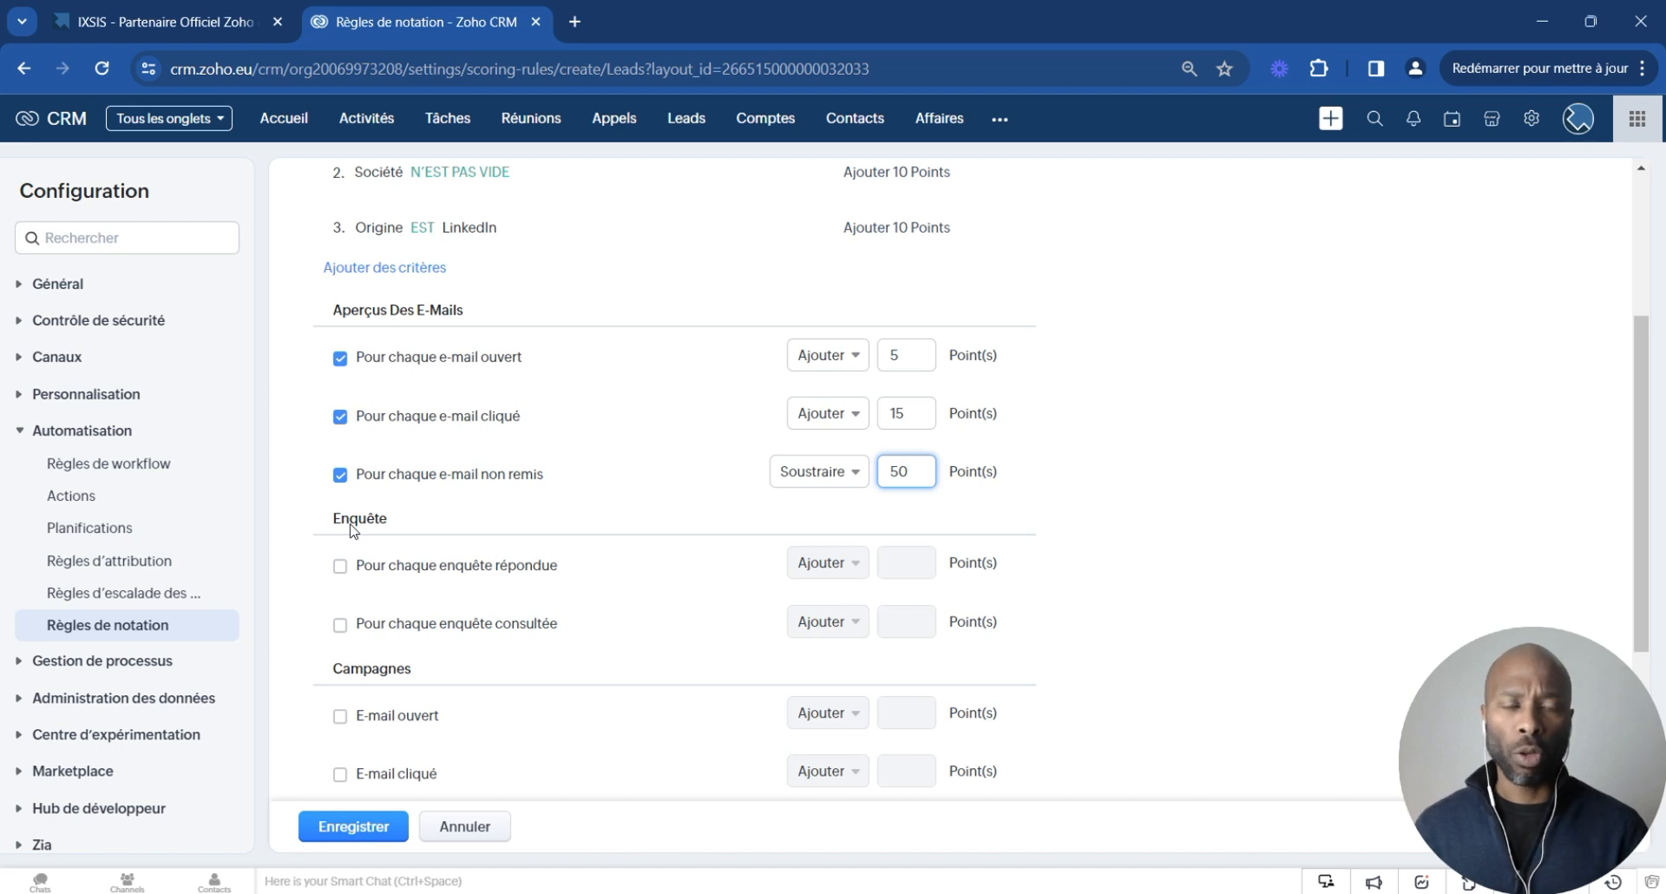
scroll(373, 538, "down", 3)
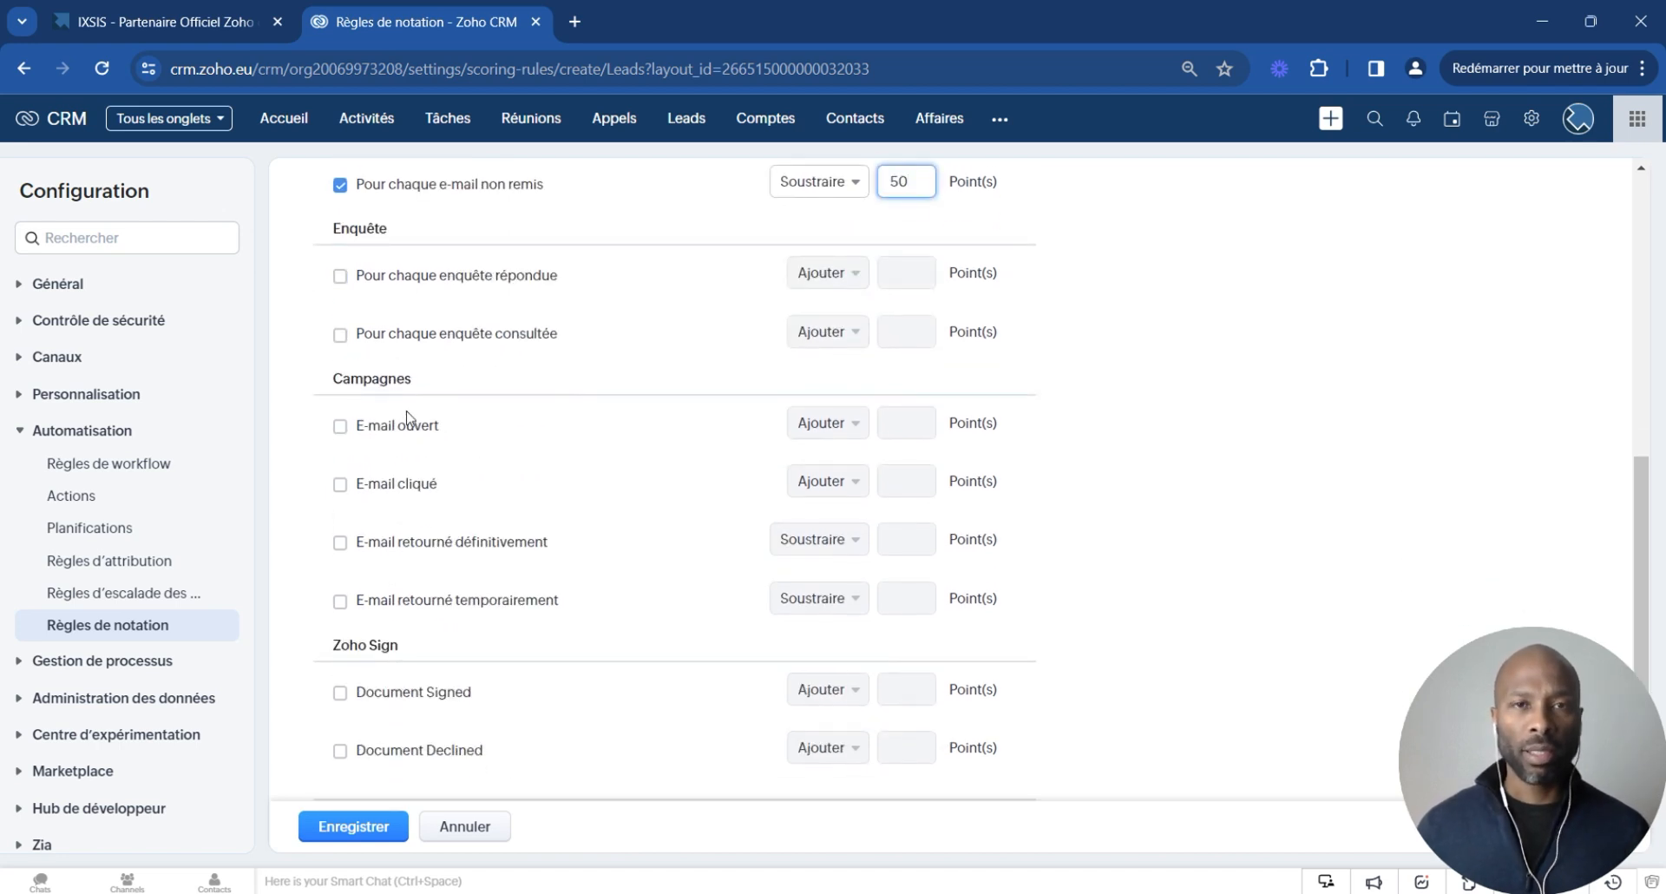
scroll(407, 417, "down", 1)
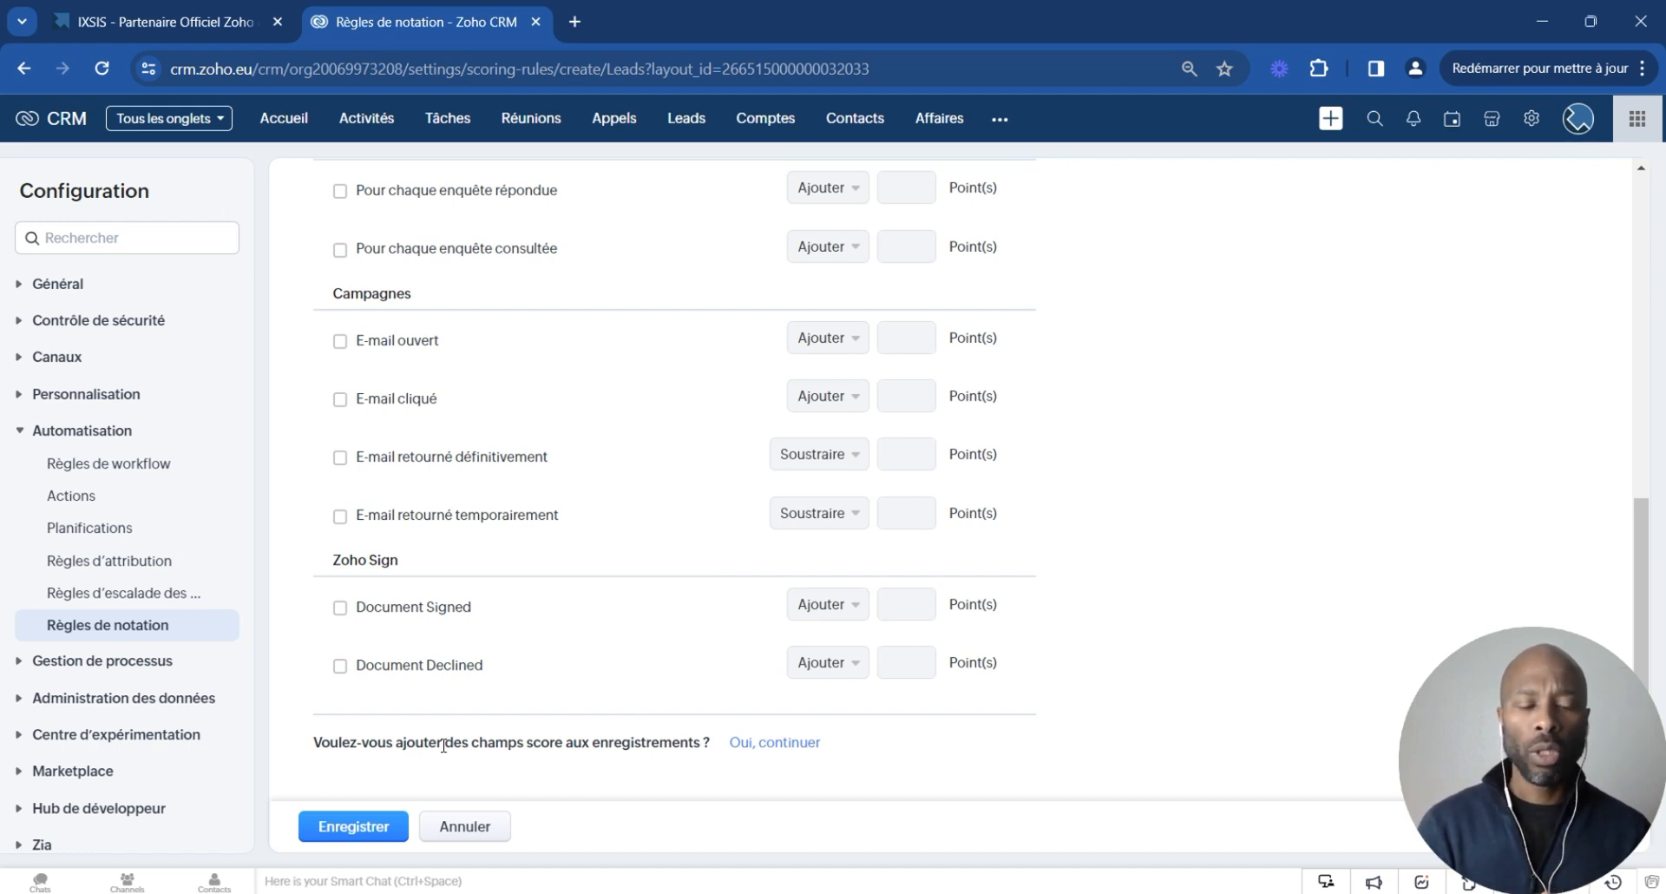
left_click(767, 748)
scroll(731, 660, "down", 2)
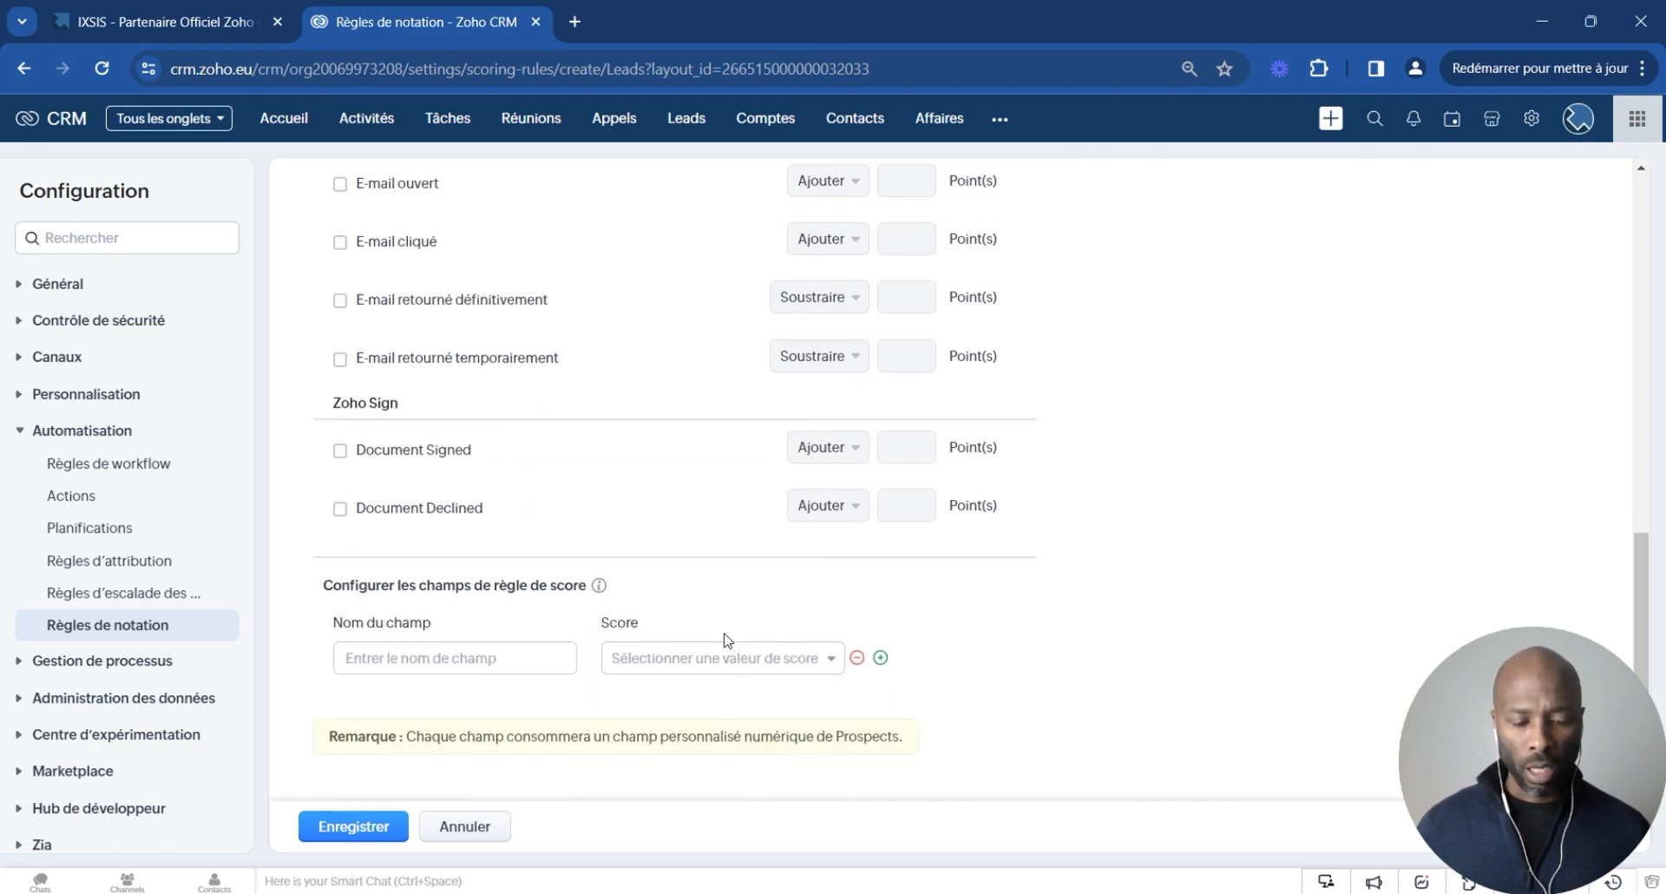
left_click(824, 663)
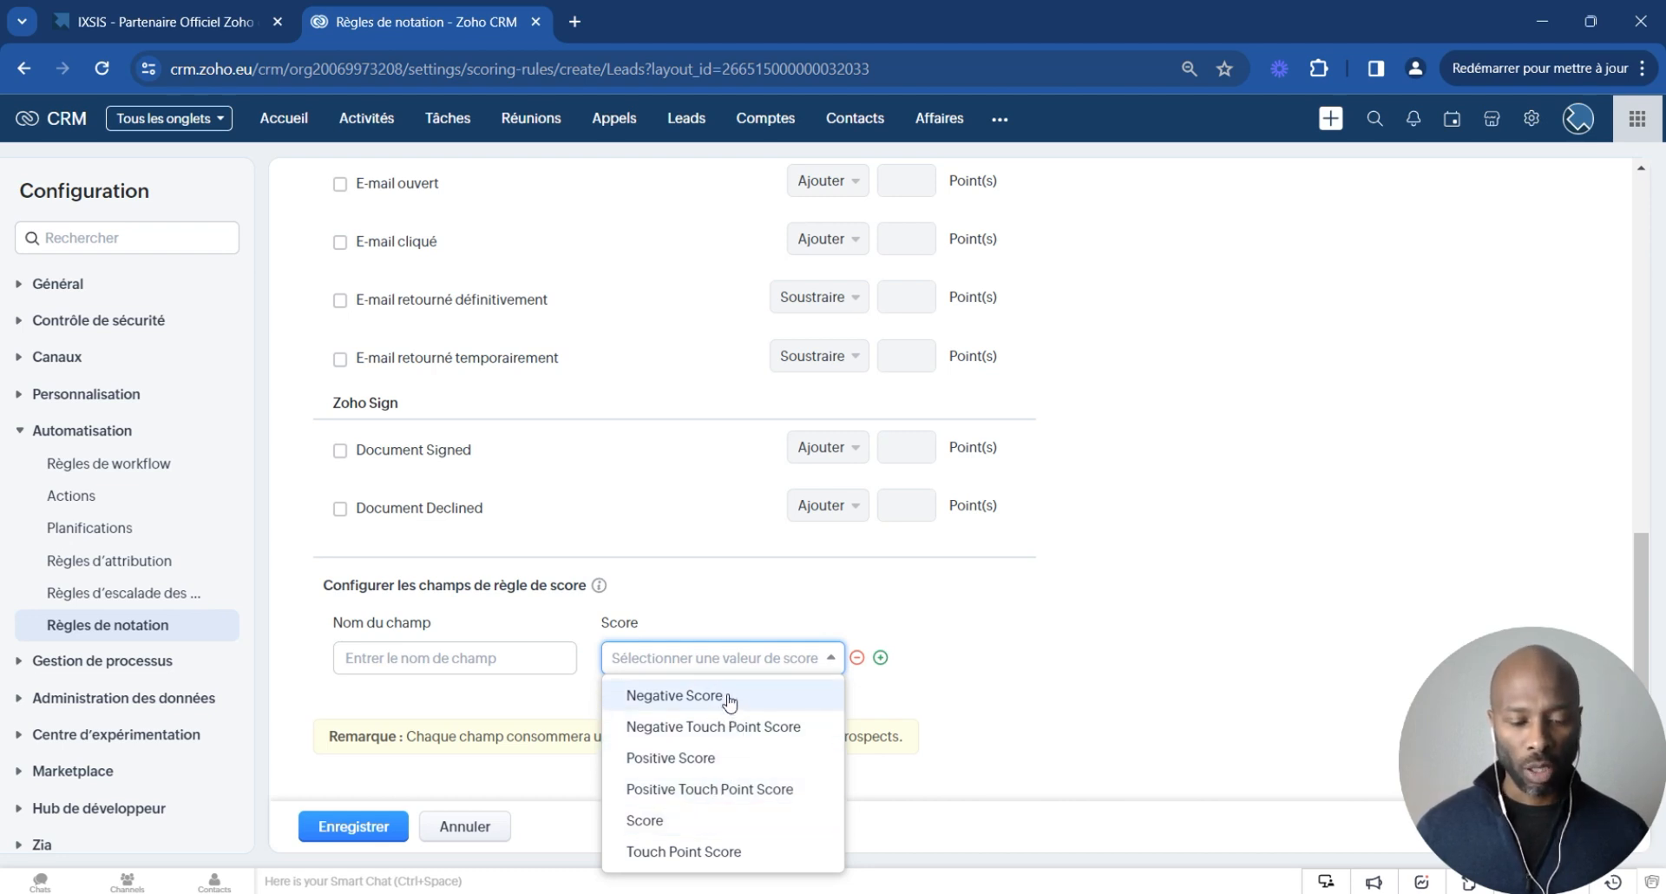
left_click(708, 819)
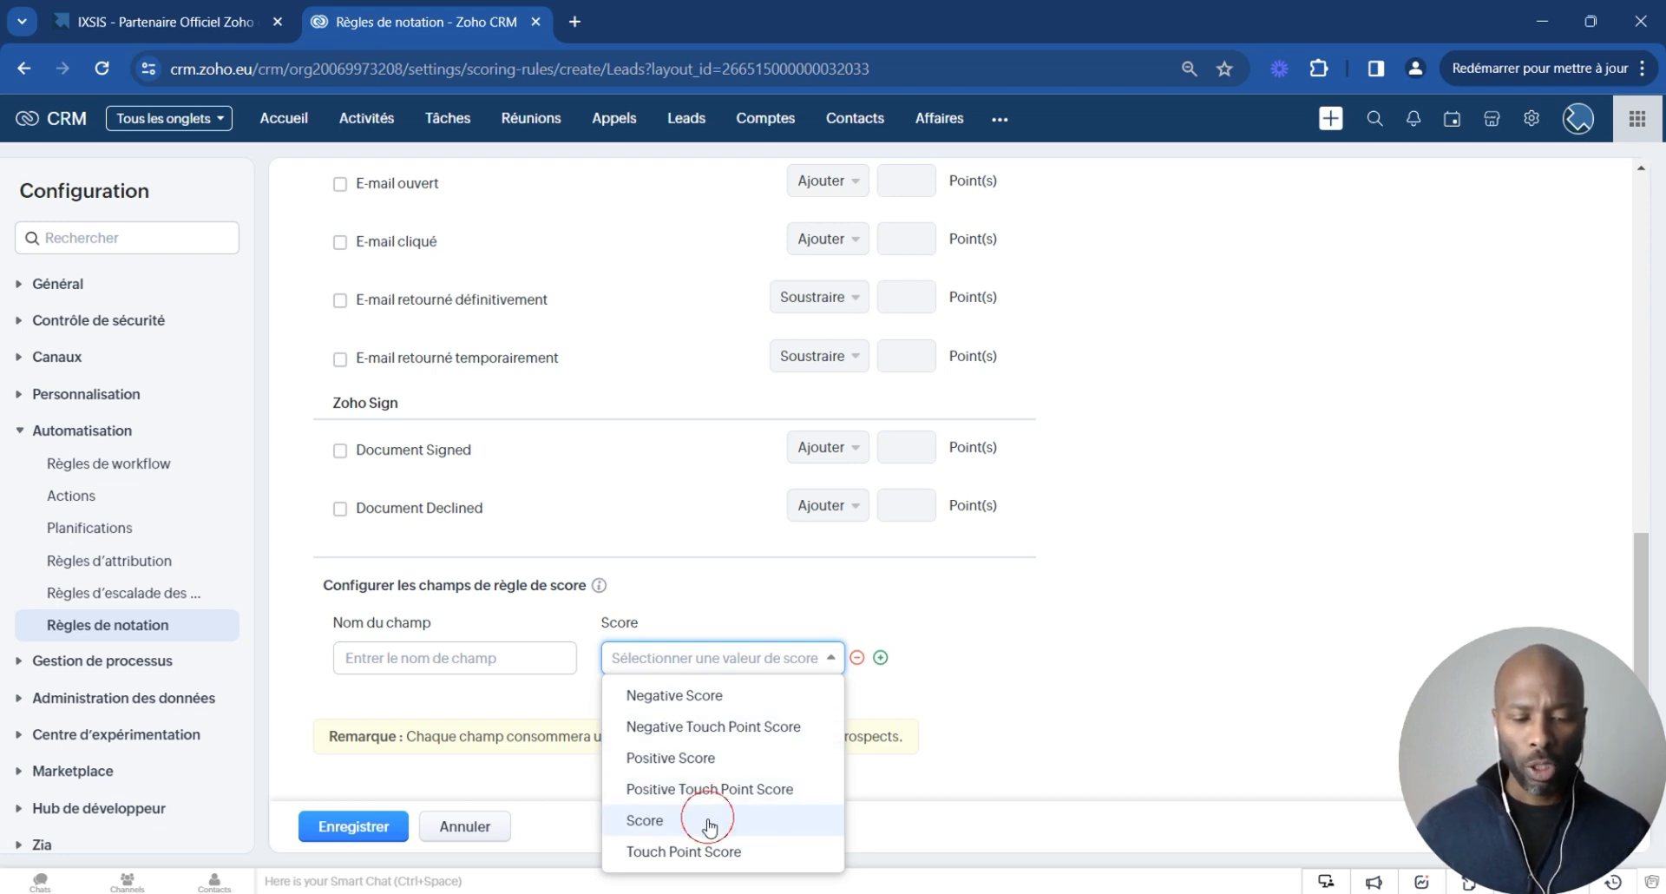
left_click(476, 660)
type("Sco")
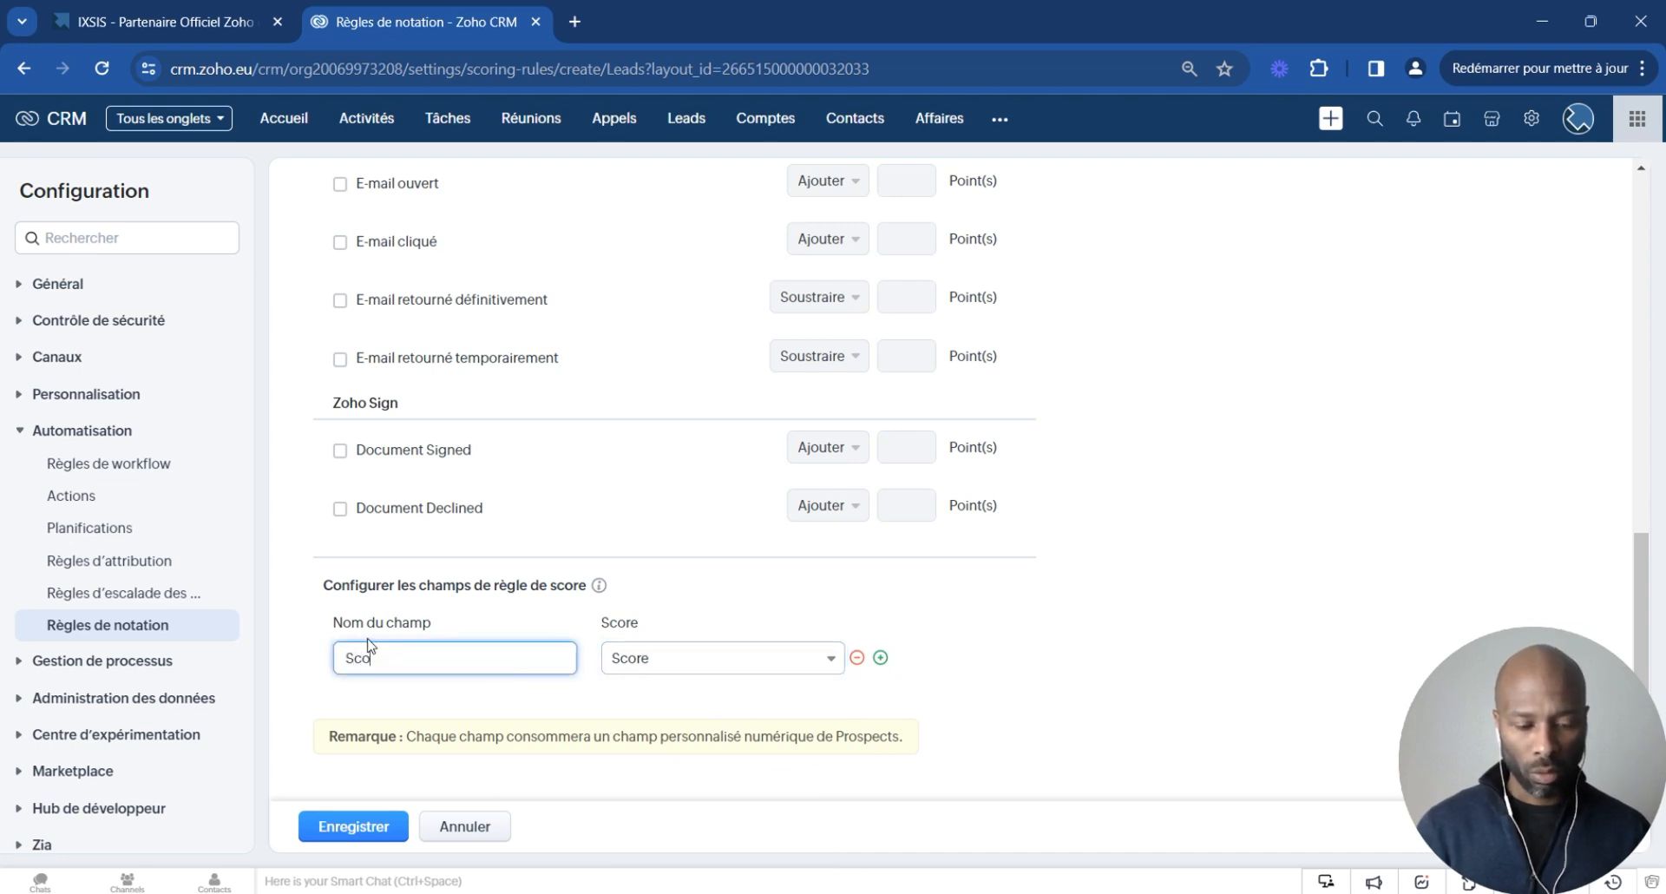
type("re")
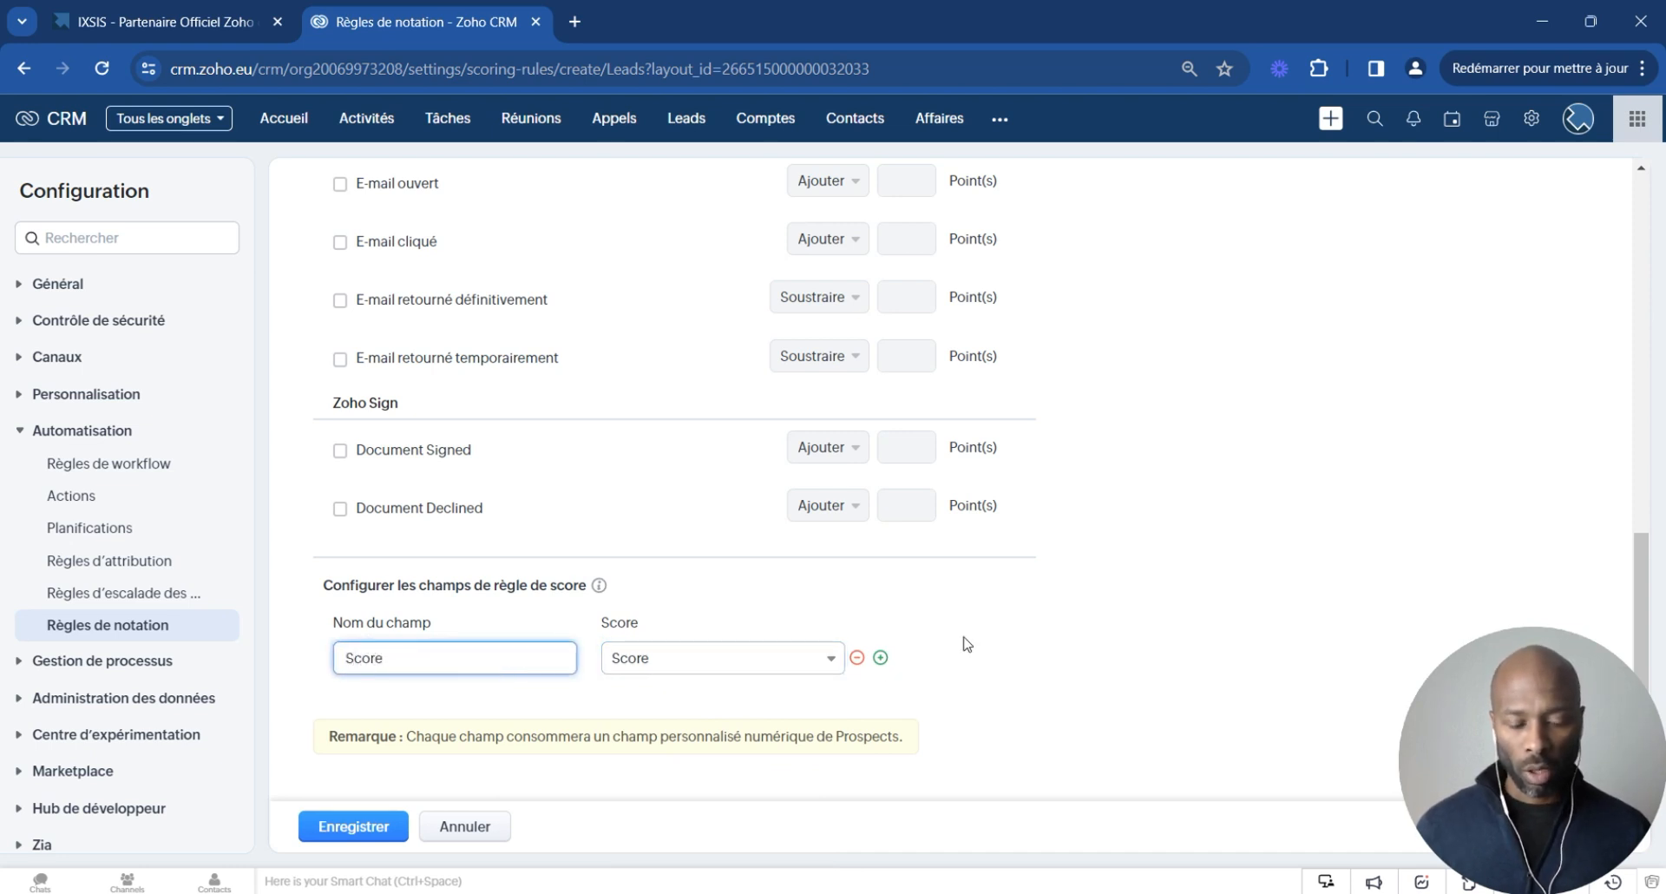
left_click(880, 657)
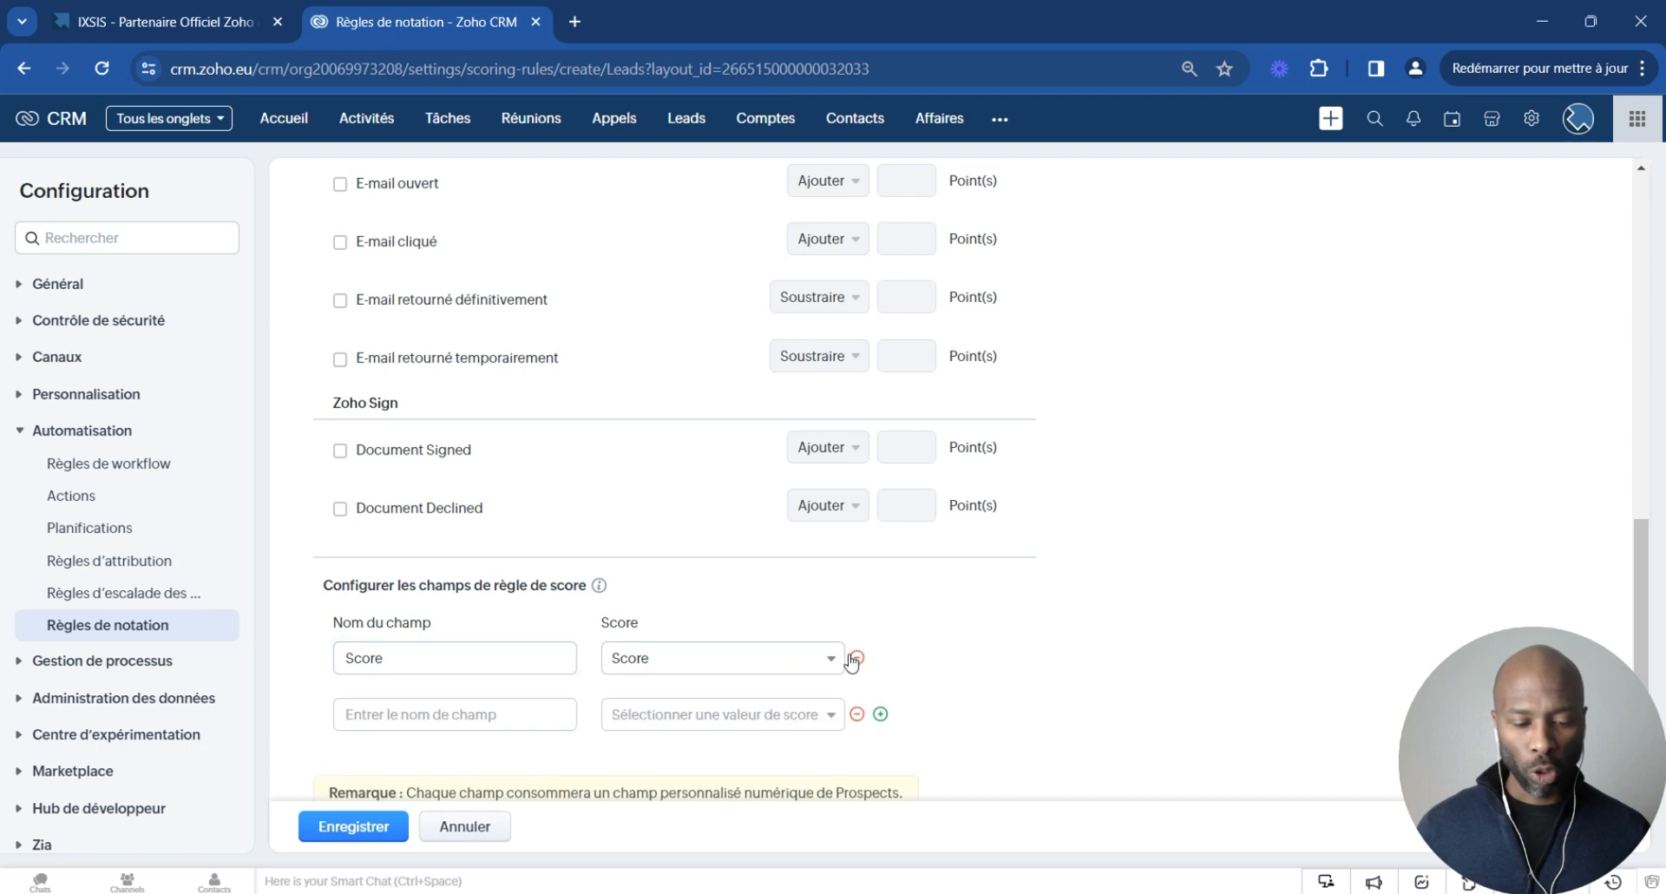
left_click(695, 719)
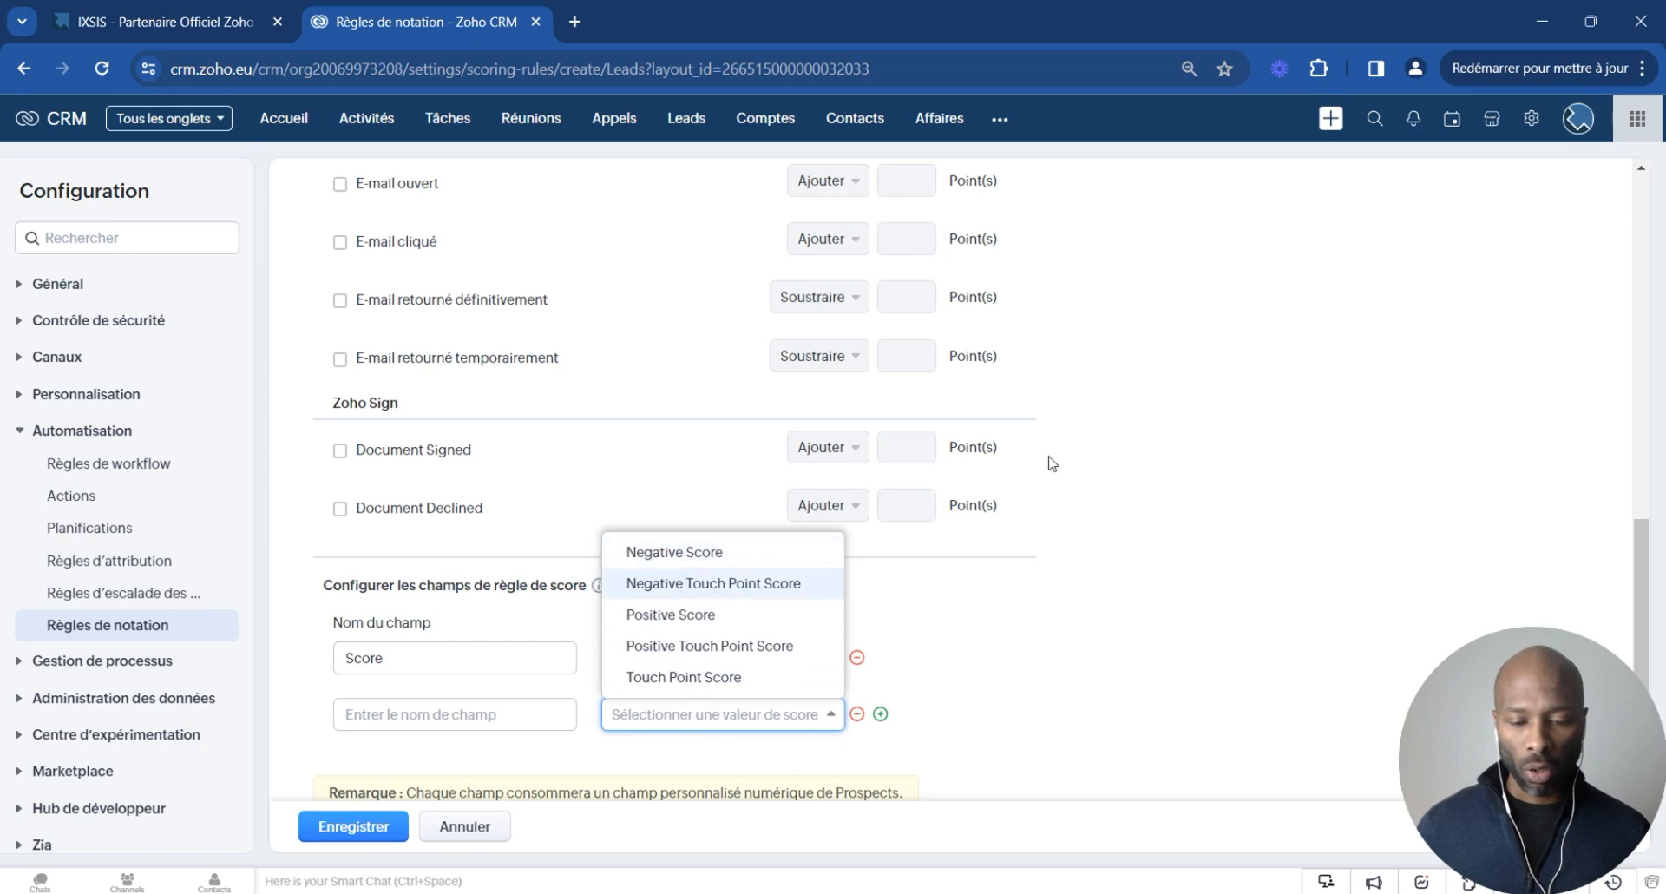
left_click(1067, 425)
scroll(1074, 424, "up", 9)
scroll(633, 473, "down", 2)
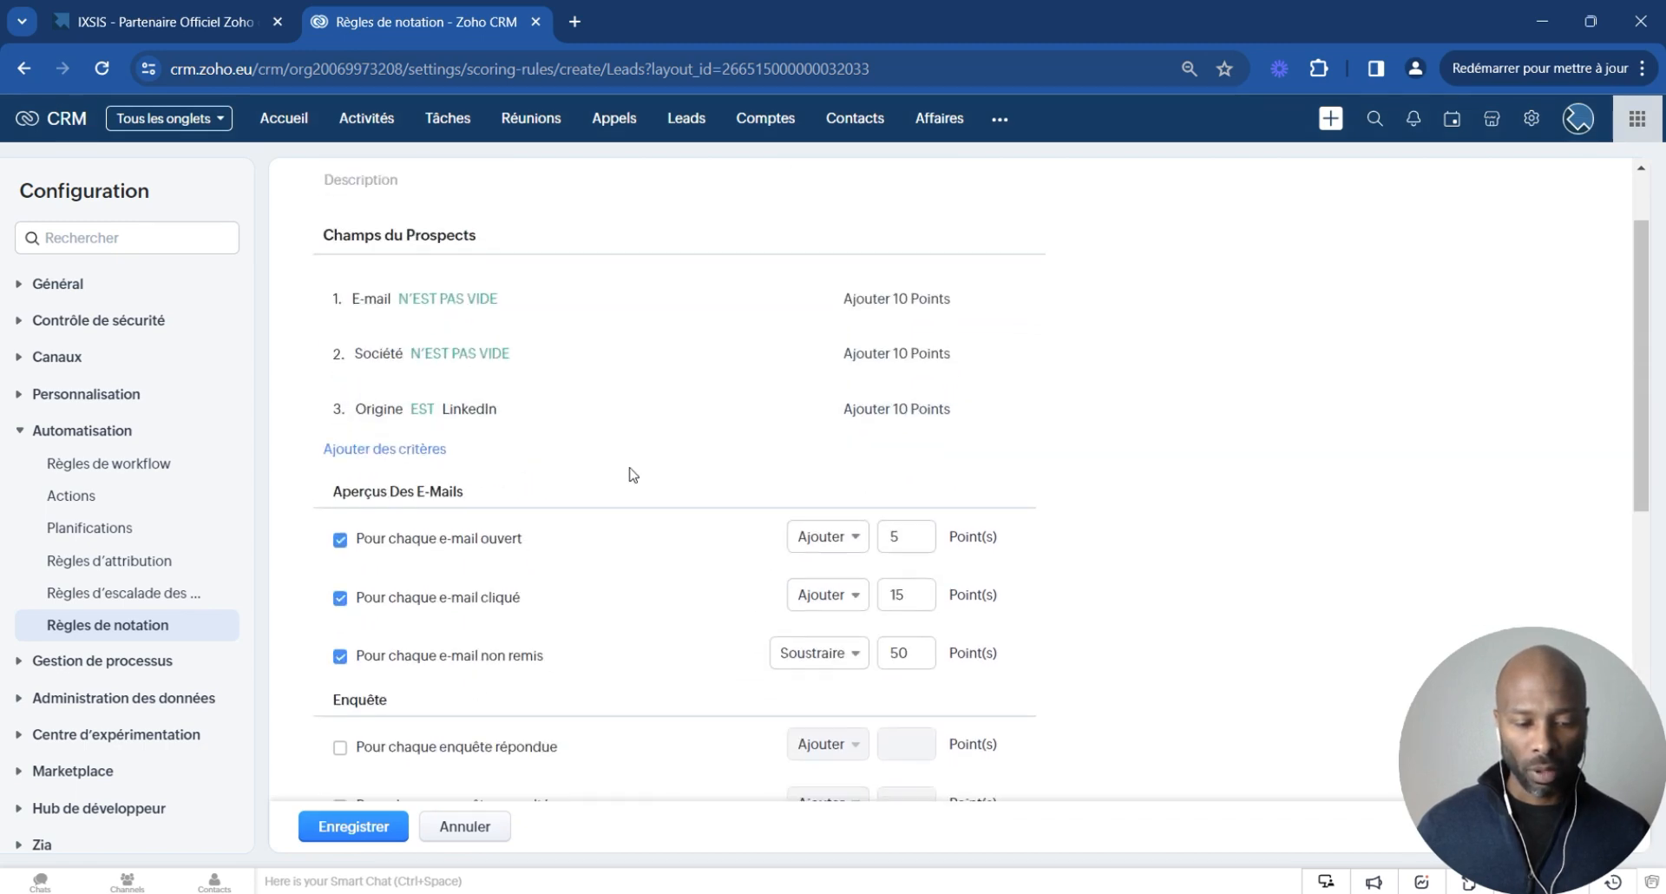
scroll(624, 239, "up", 2)
scroll(629, 237, "up", 2)
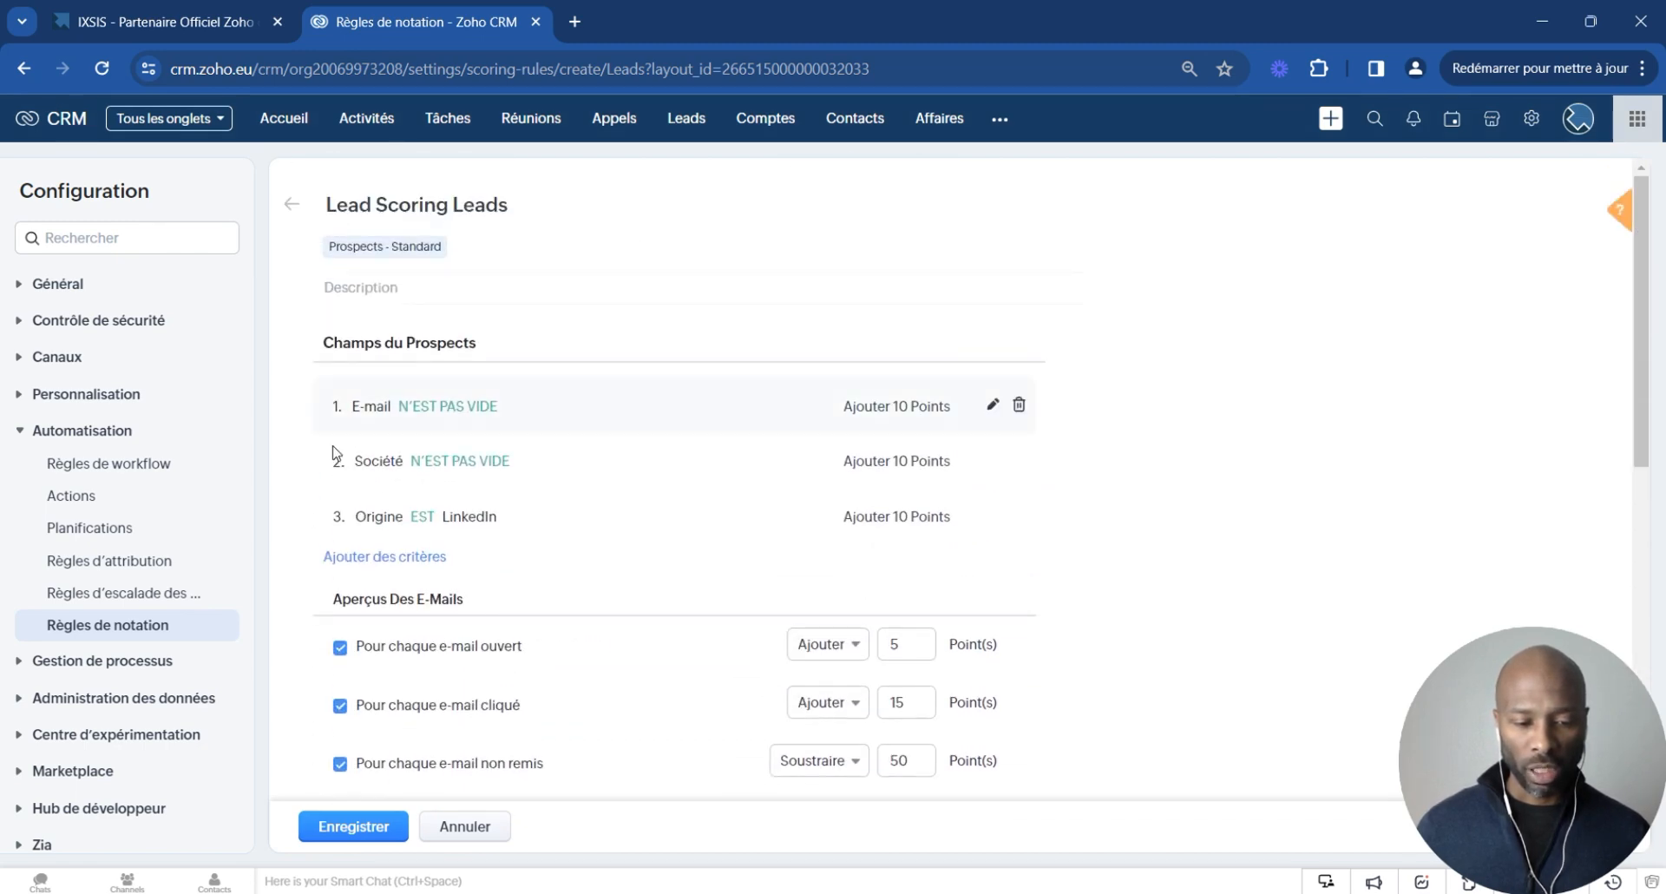
scroll(1078, 461, "down", 10)
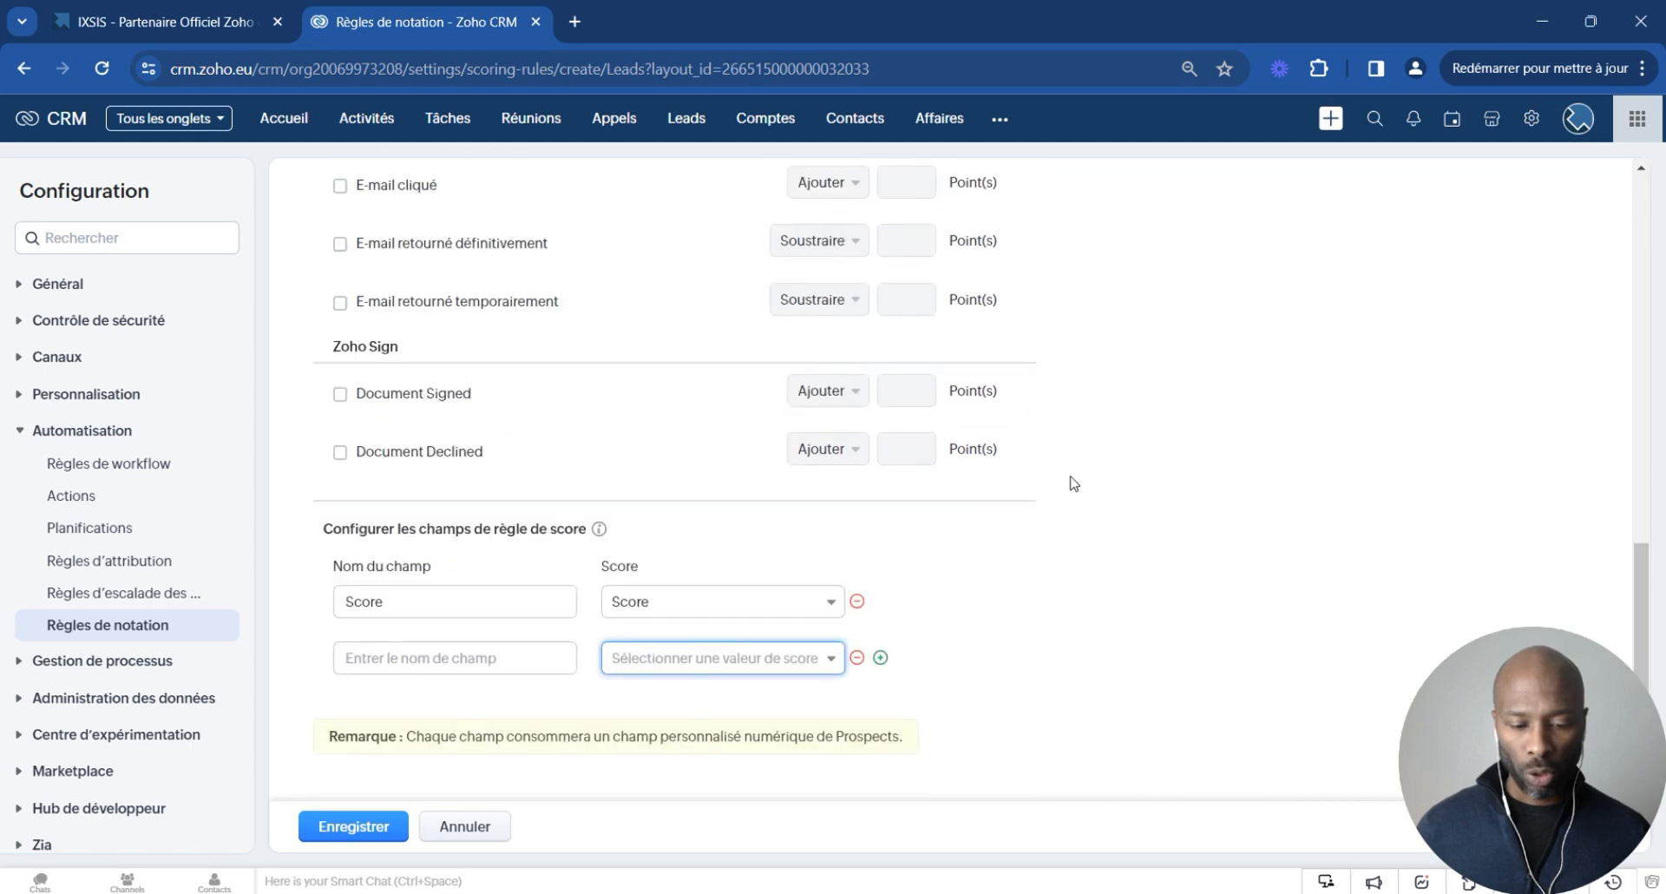
left_click(820, 660)
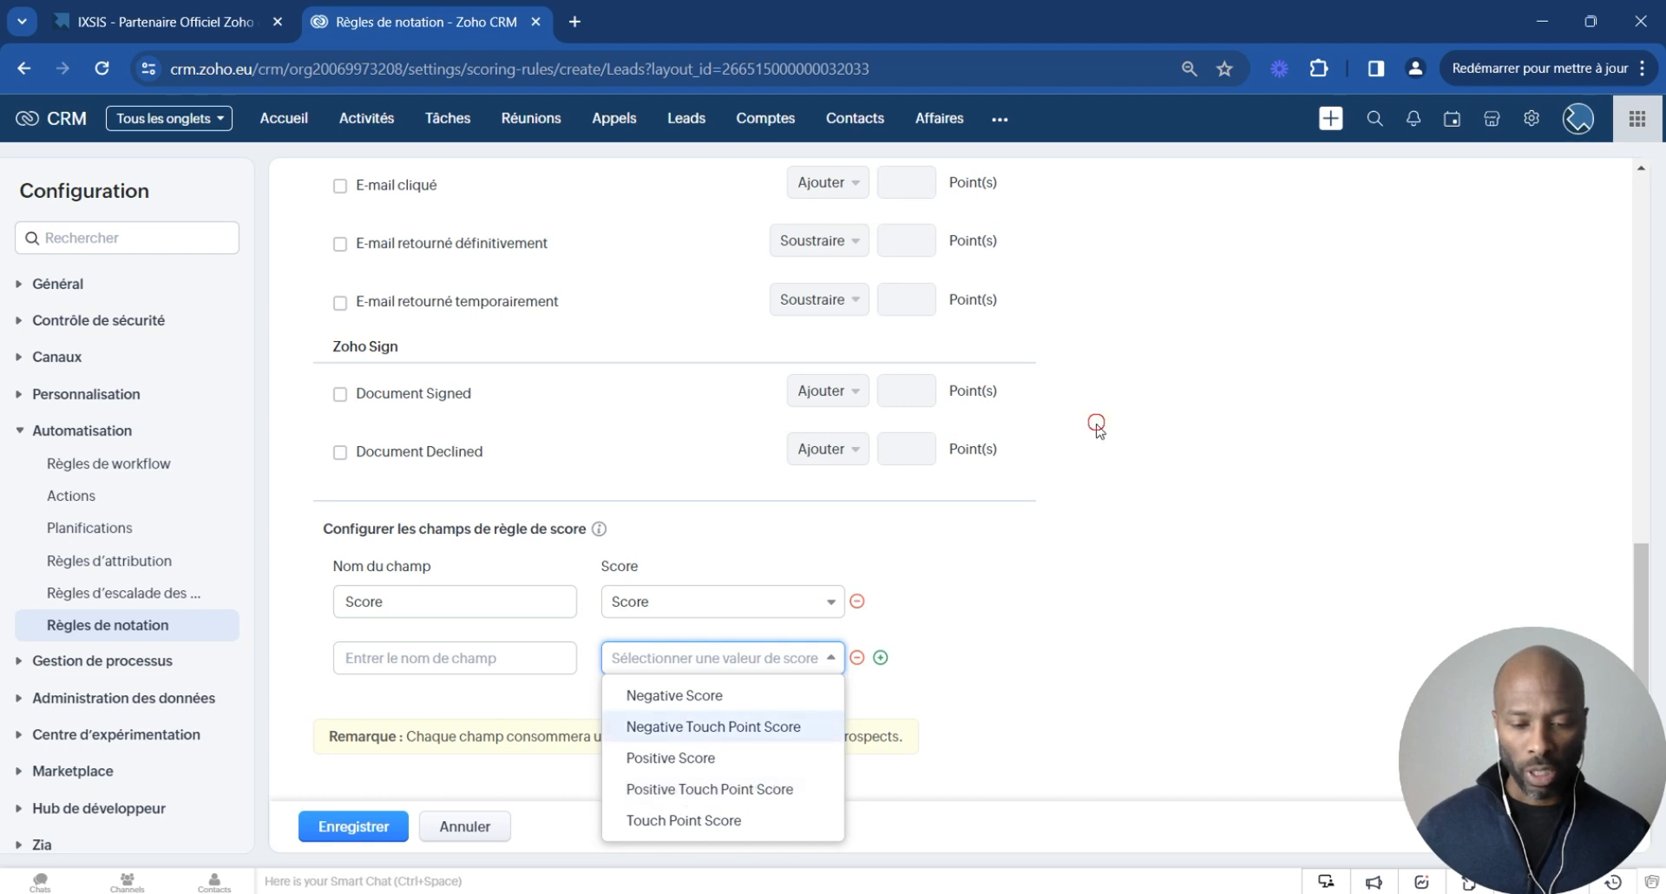
scroll(1091, 434, "up", 6)
scroll(560, 371, "down", 1)
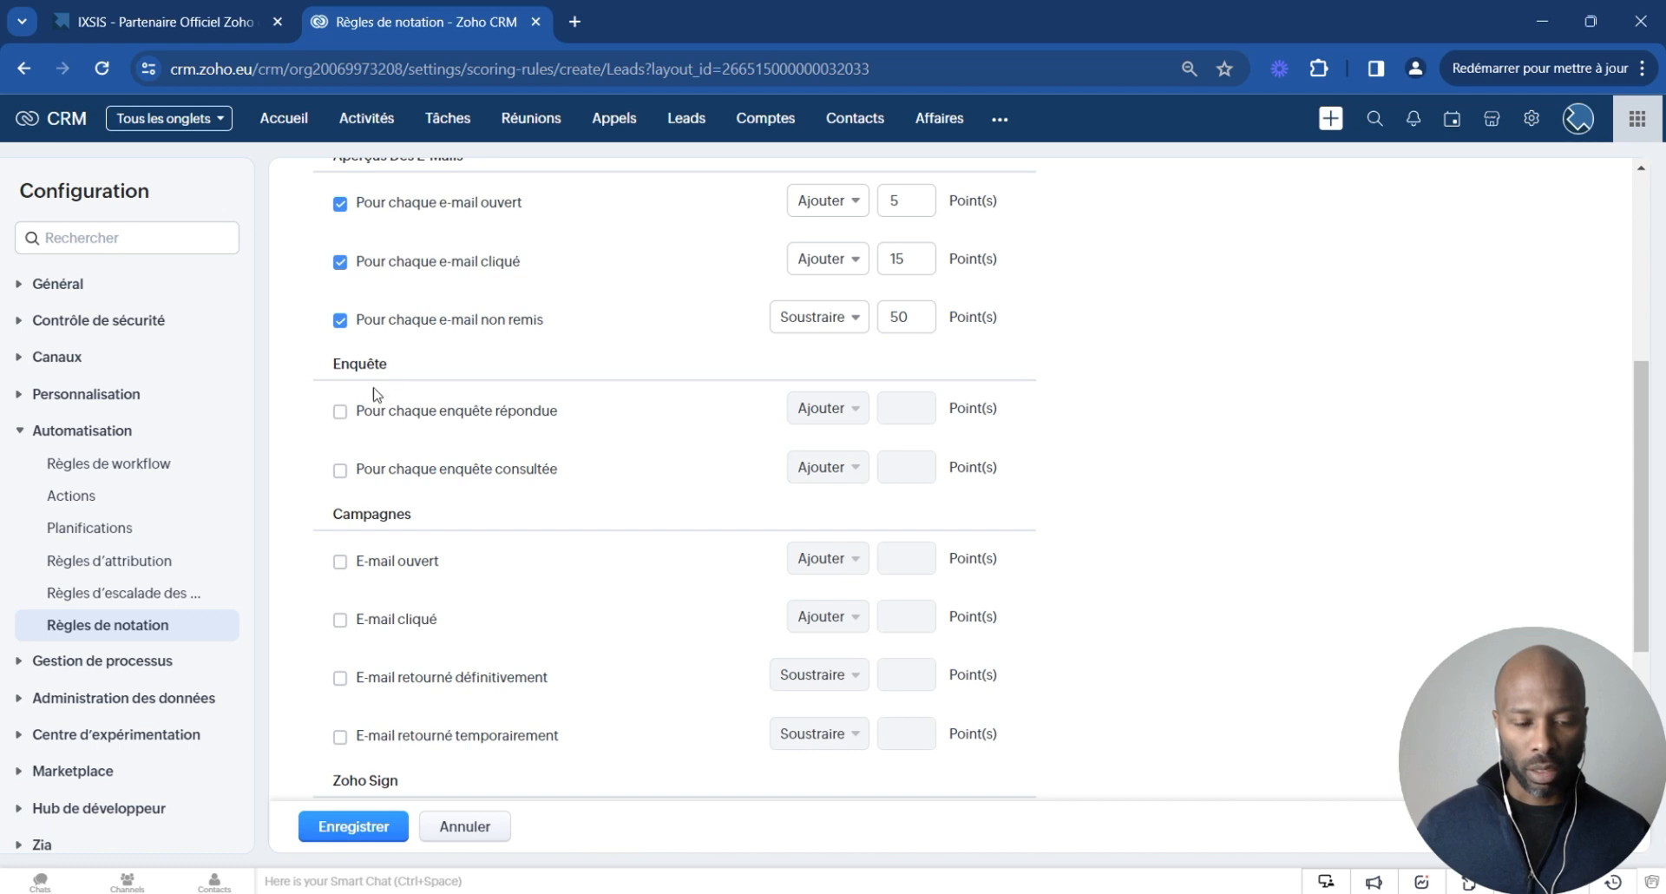
scroll(524, 545, "down", 2)
scroll(538, 555, "down", 4)
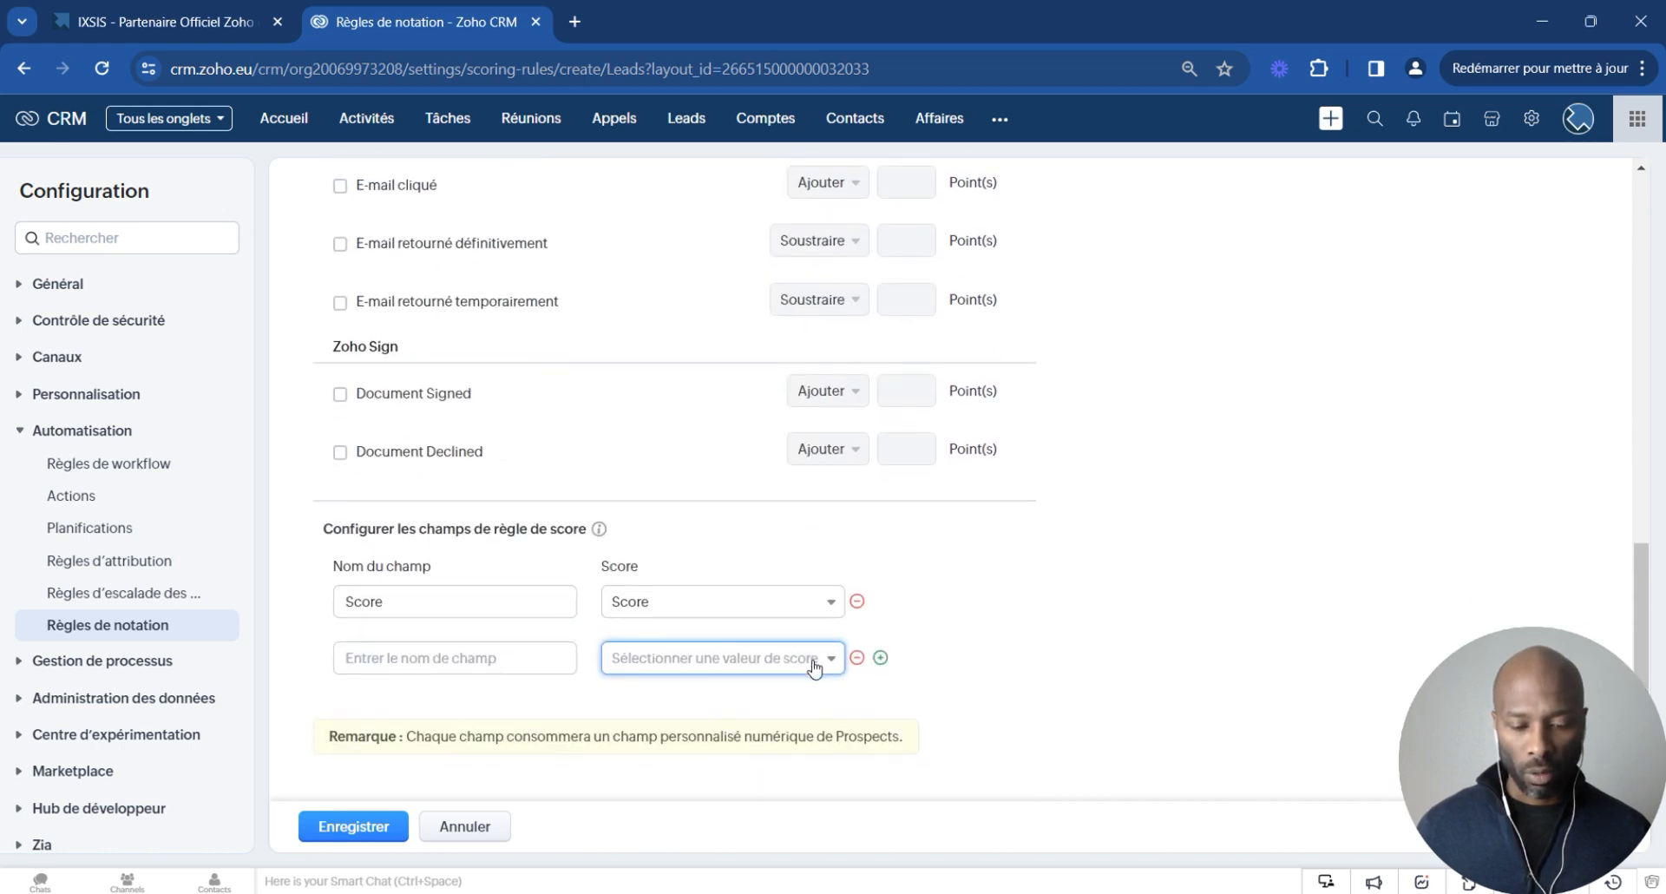
left_click(813, 664)
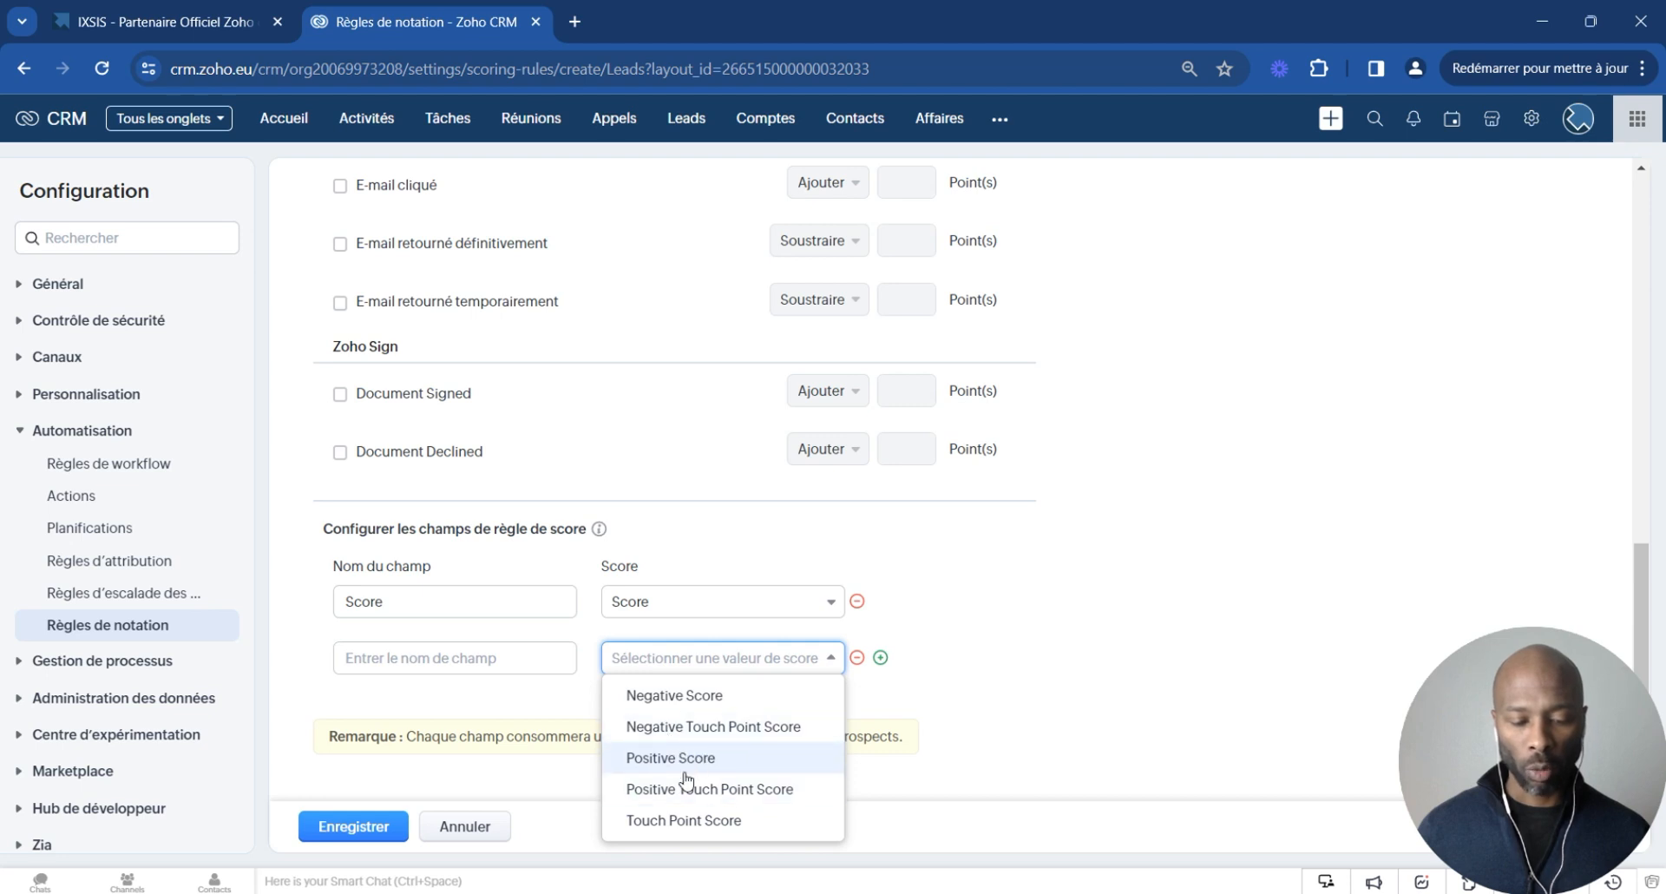
left_click(831, 661)
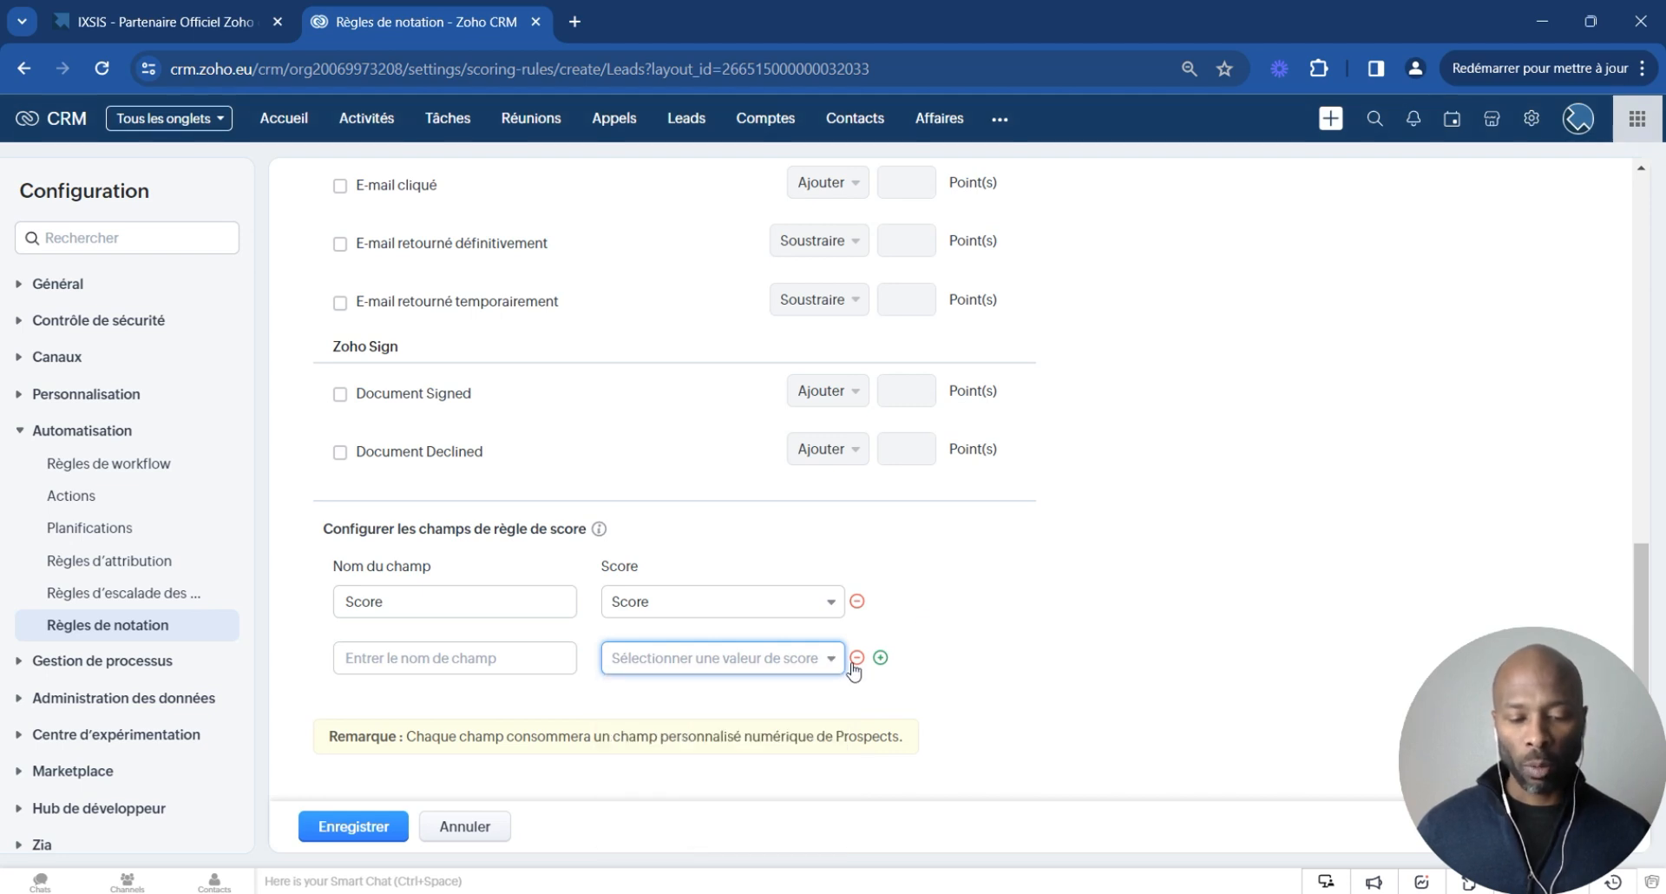
left_click(856, 658)
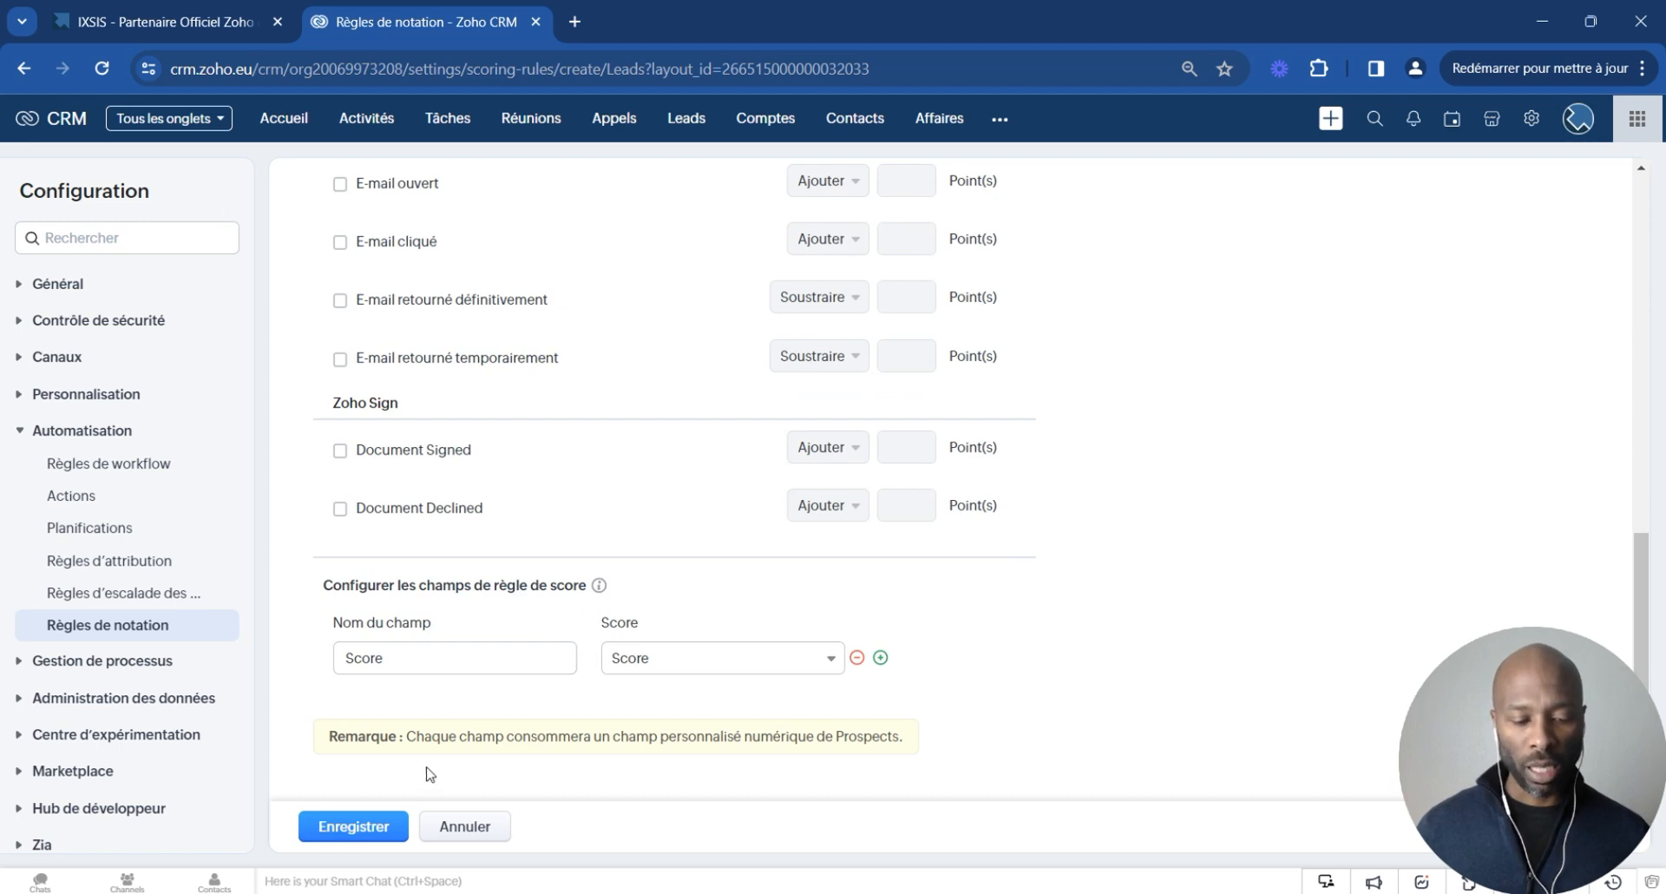
- Try to save the scoring rule, choosing to update existing records
left_click(353, 827)
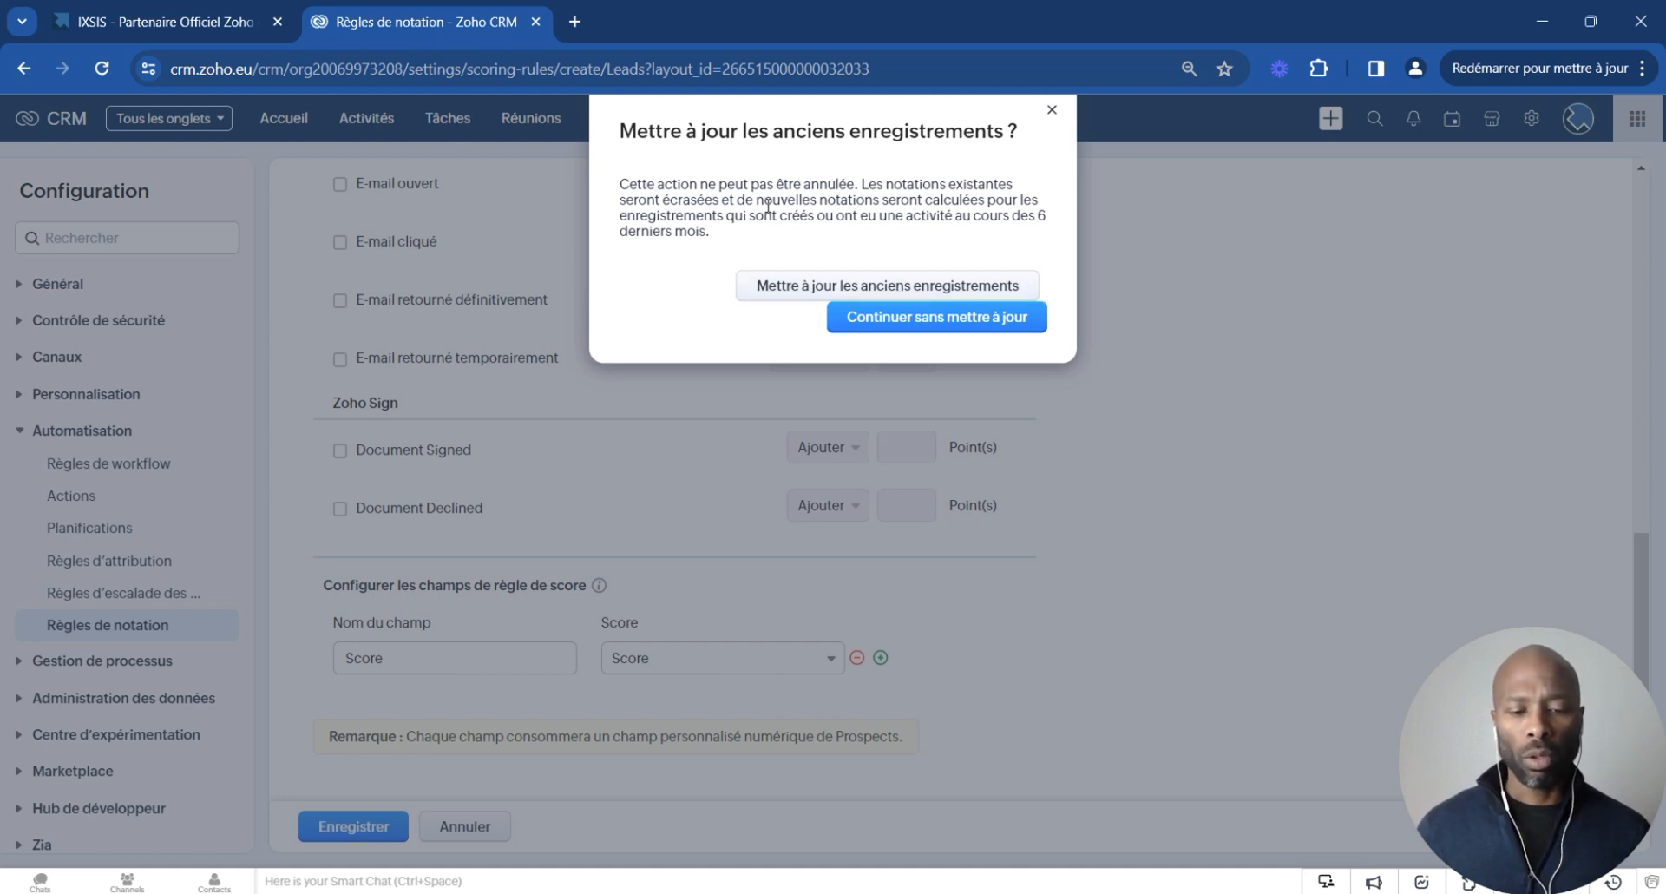
left_click(805, 299)
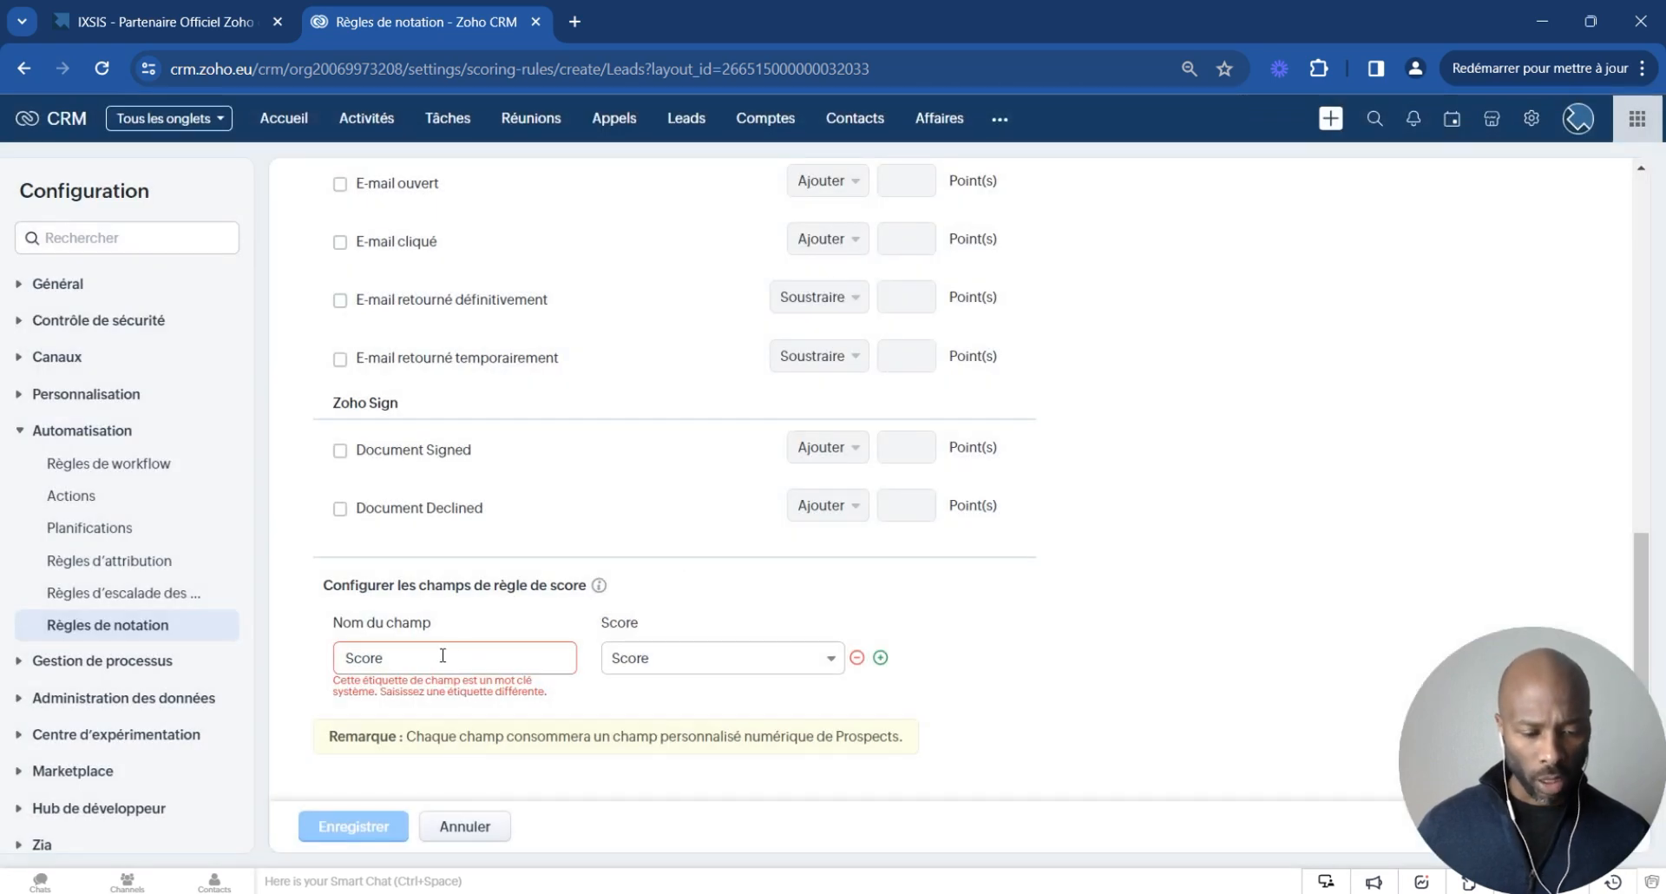
- Rename the score field to Score Leads and save the rule, updating existing records
left_click(452, 664)
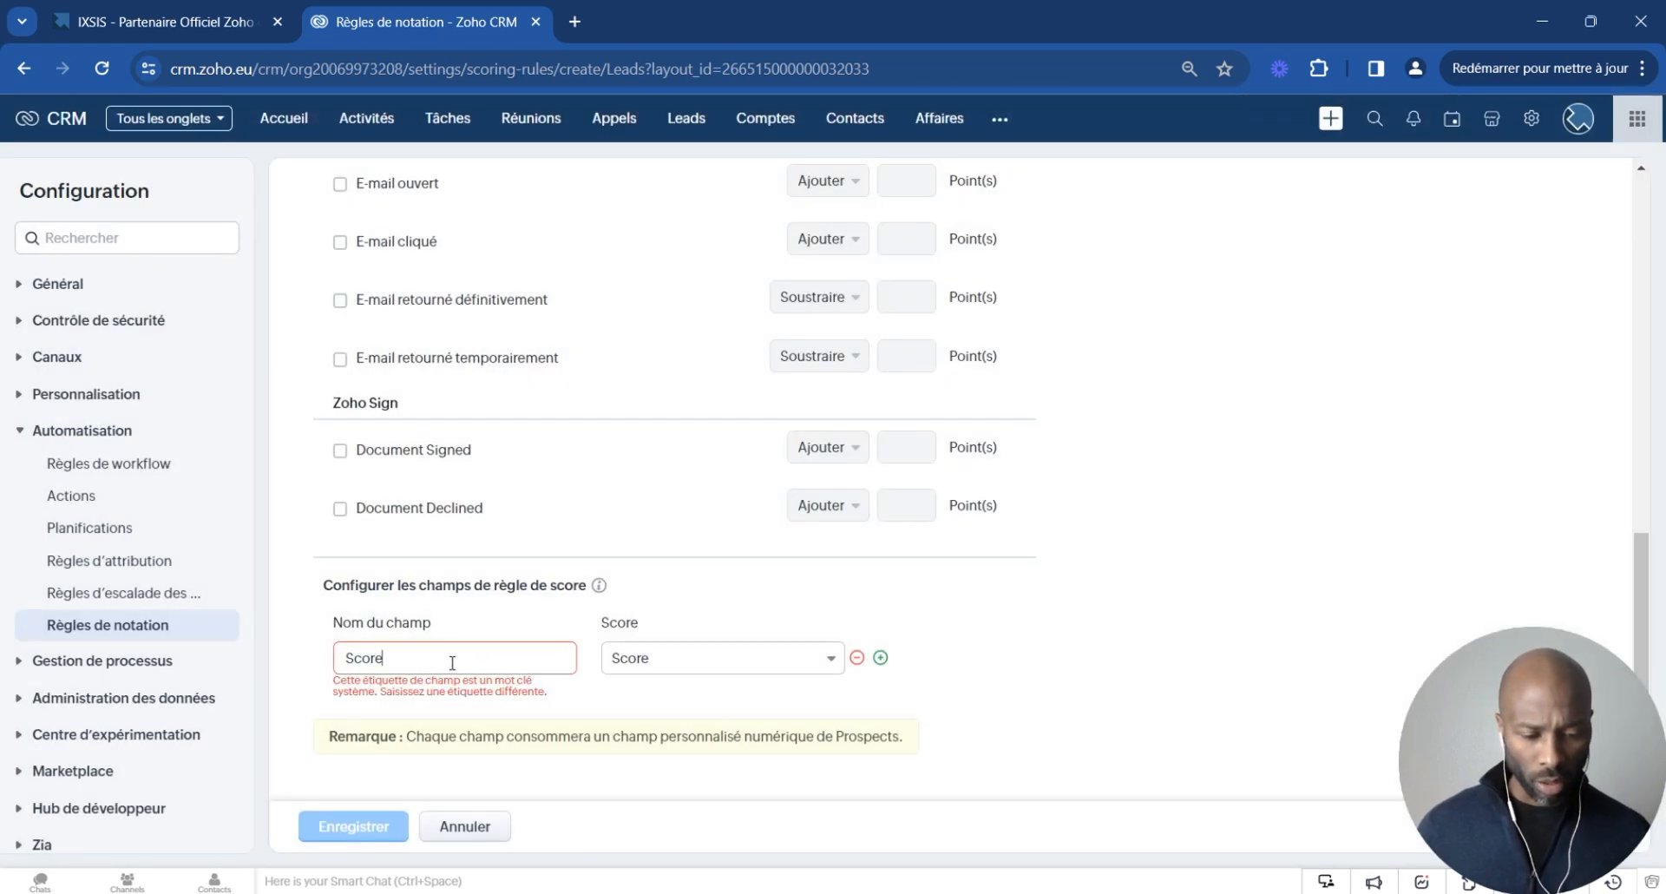
type("lead")
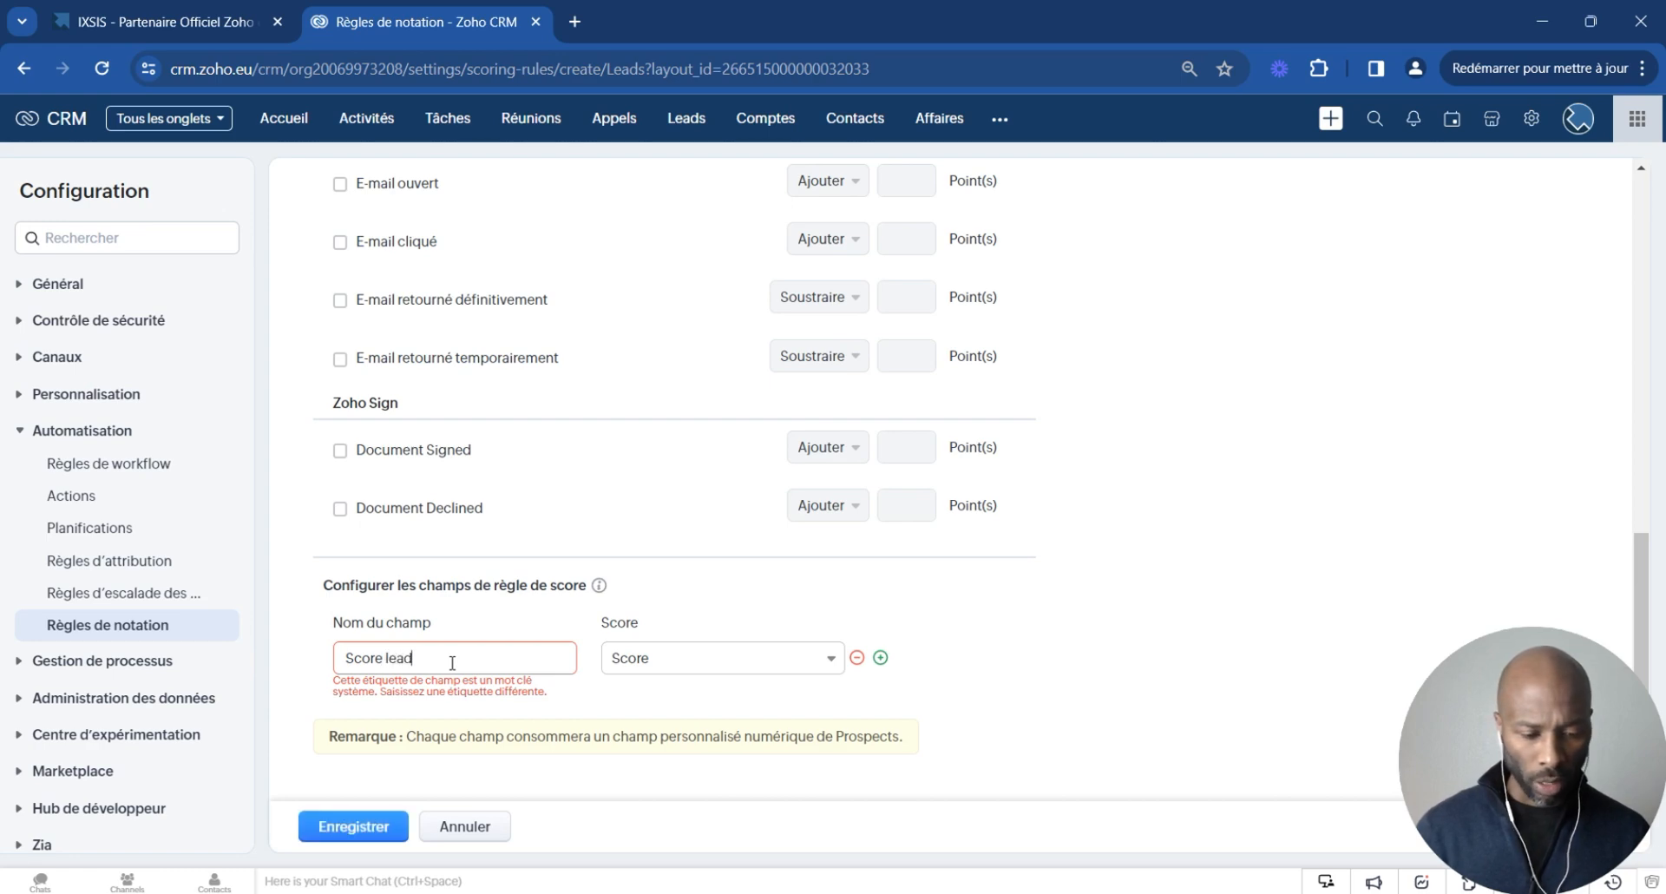
key("BackSpace")
key("BackSpace")
key("BackSpace")
key("BackSpace")
type("Leads")
left_click(370, 827)
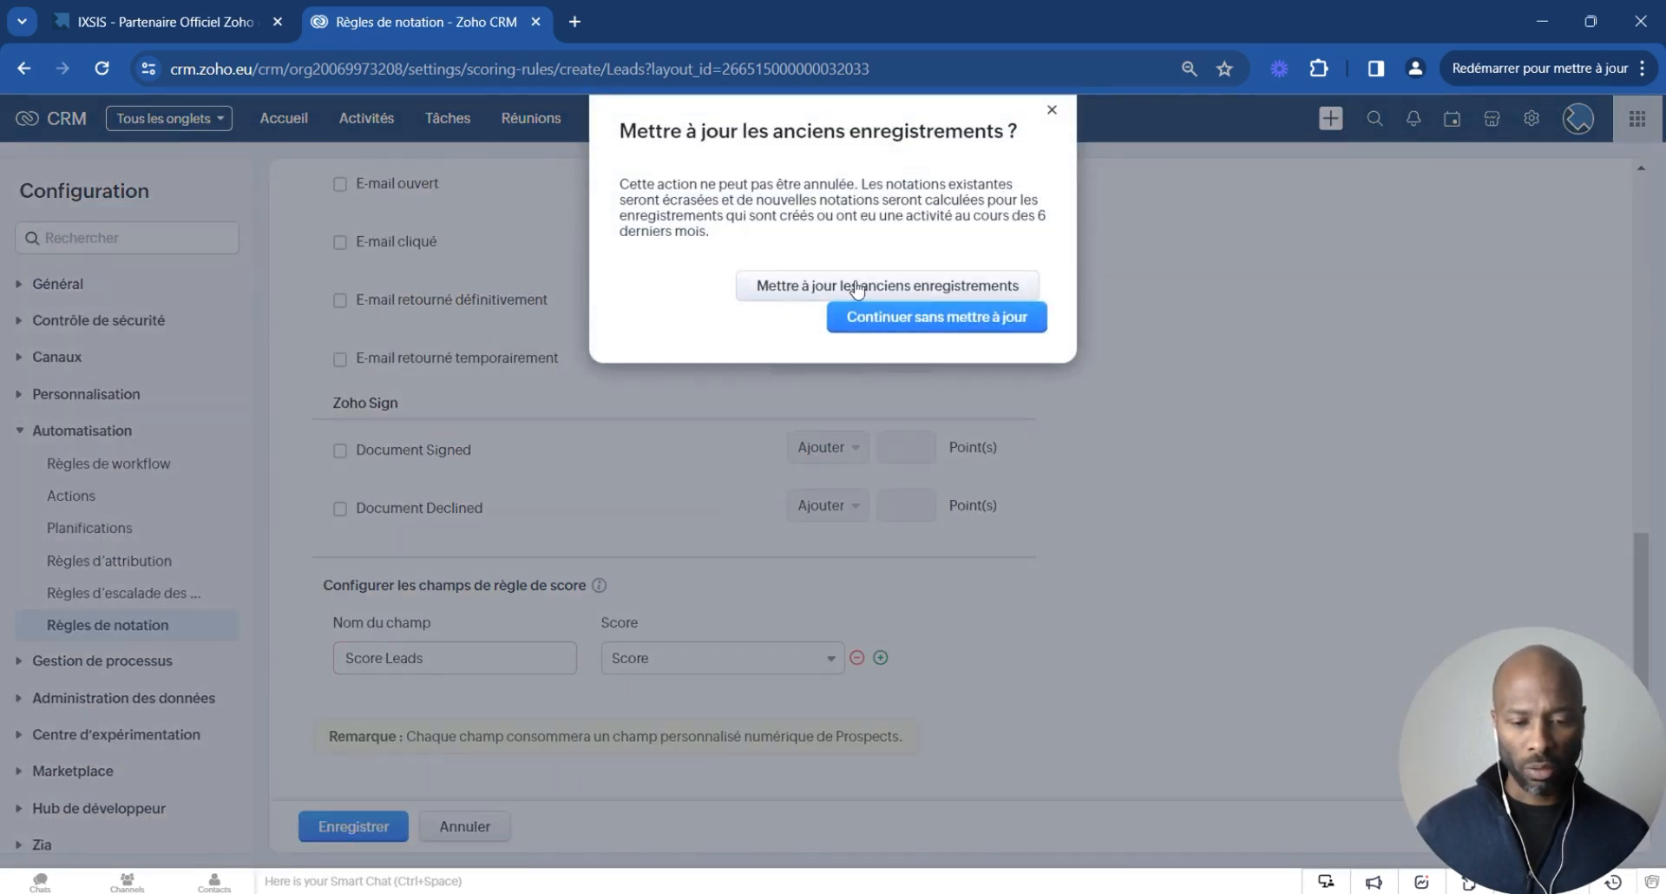
left_click(830, 292)
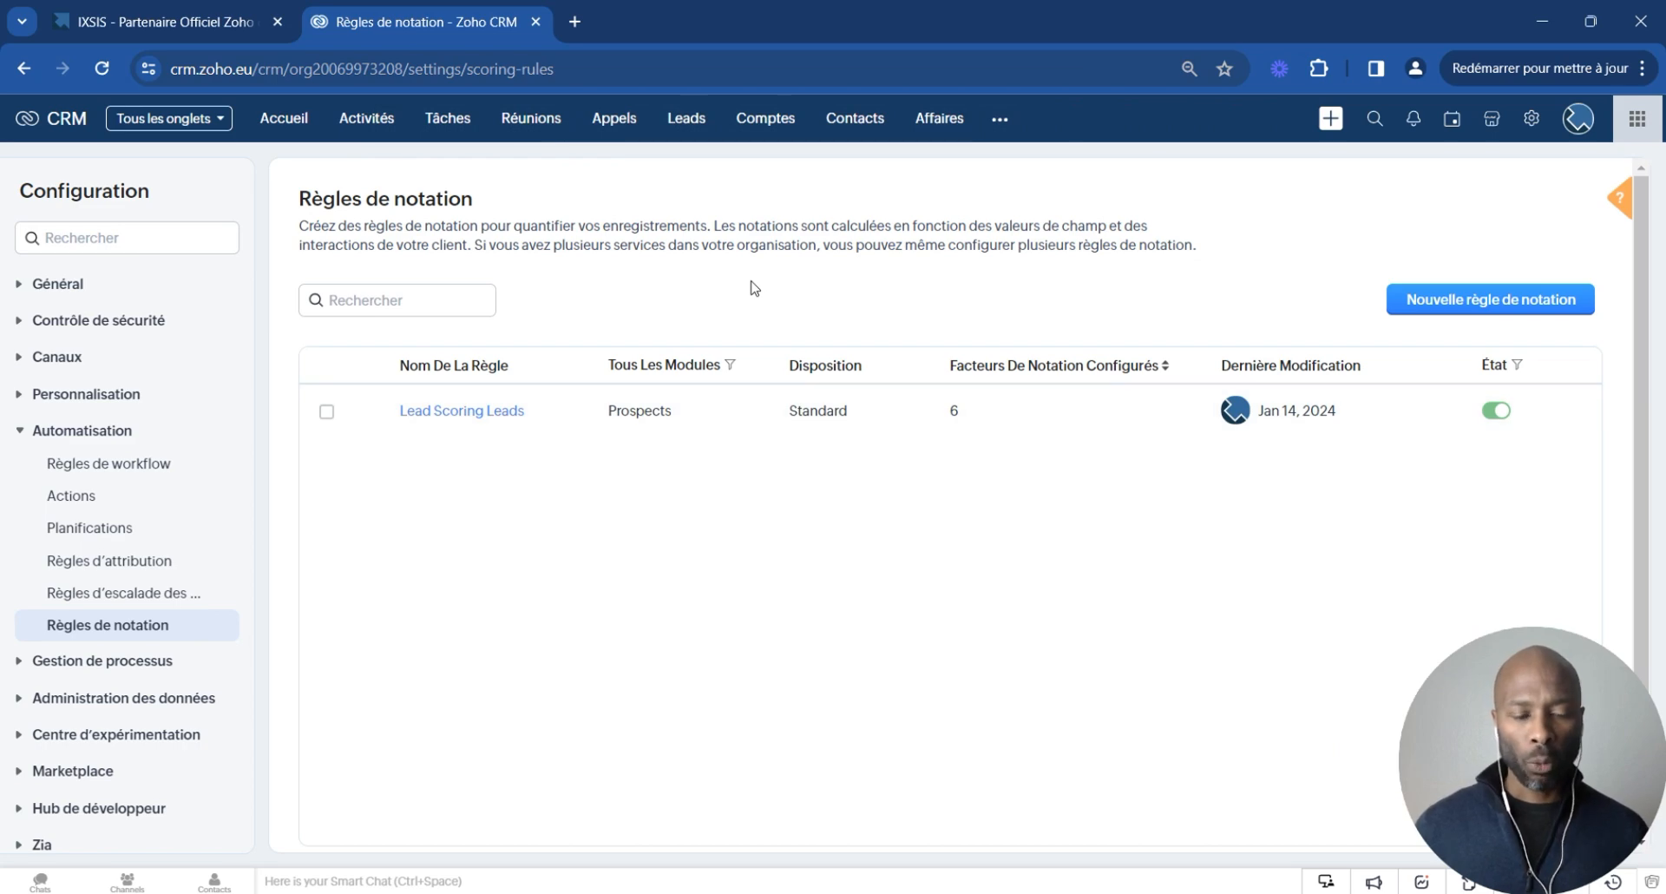
- Open the first lead in the Leads list and examine its Score Leads field
left_click(688, 121)
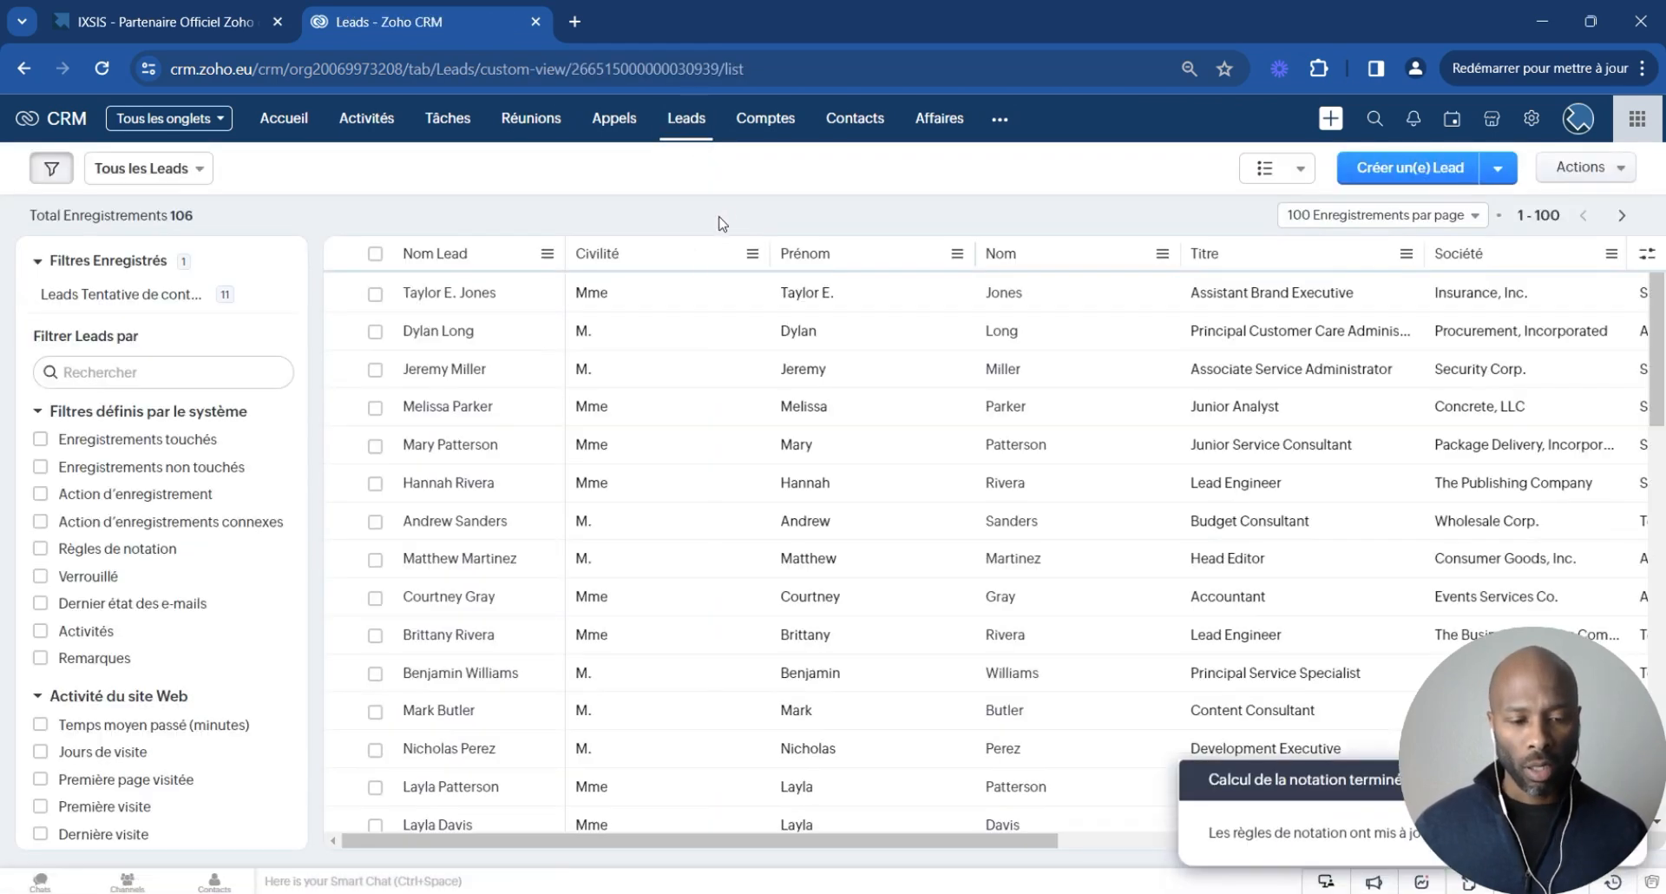
left_click(664, 304)
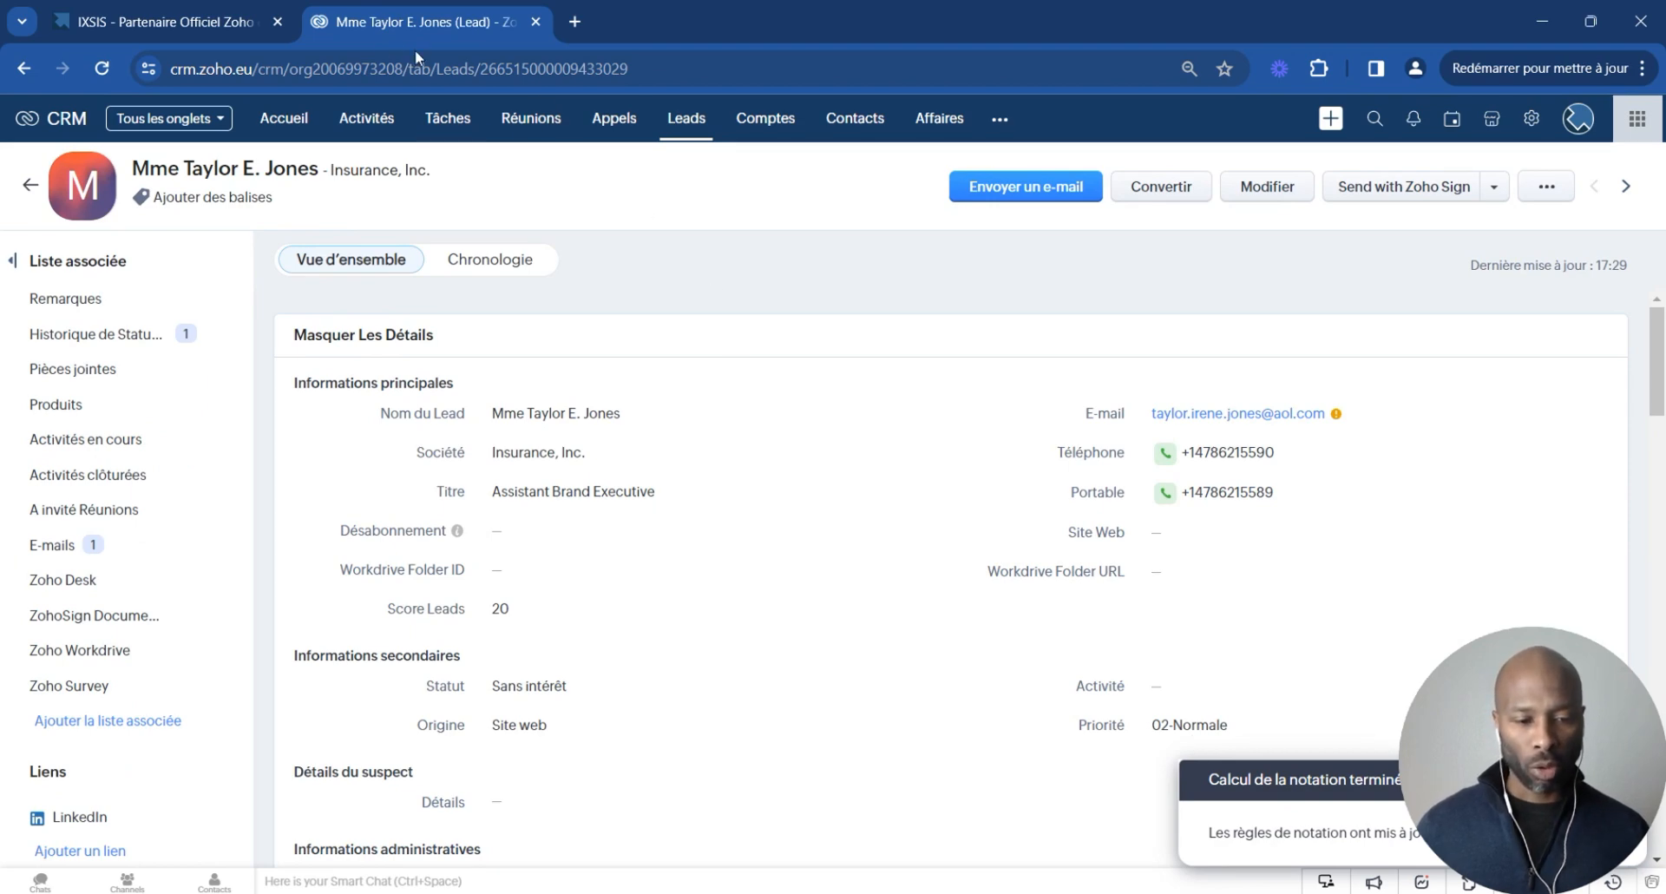
scroll(746, 363, "down", 1)
scroll(808, 463, "down", 3)
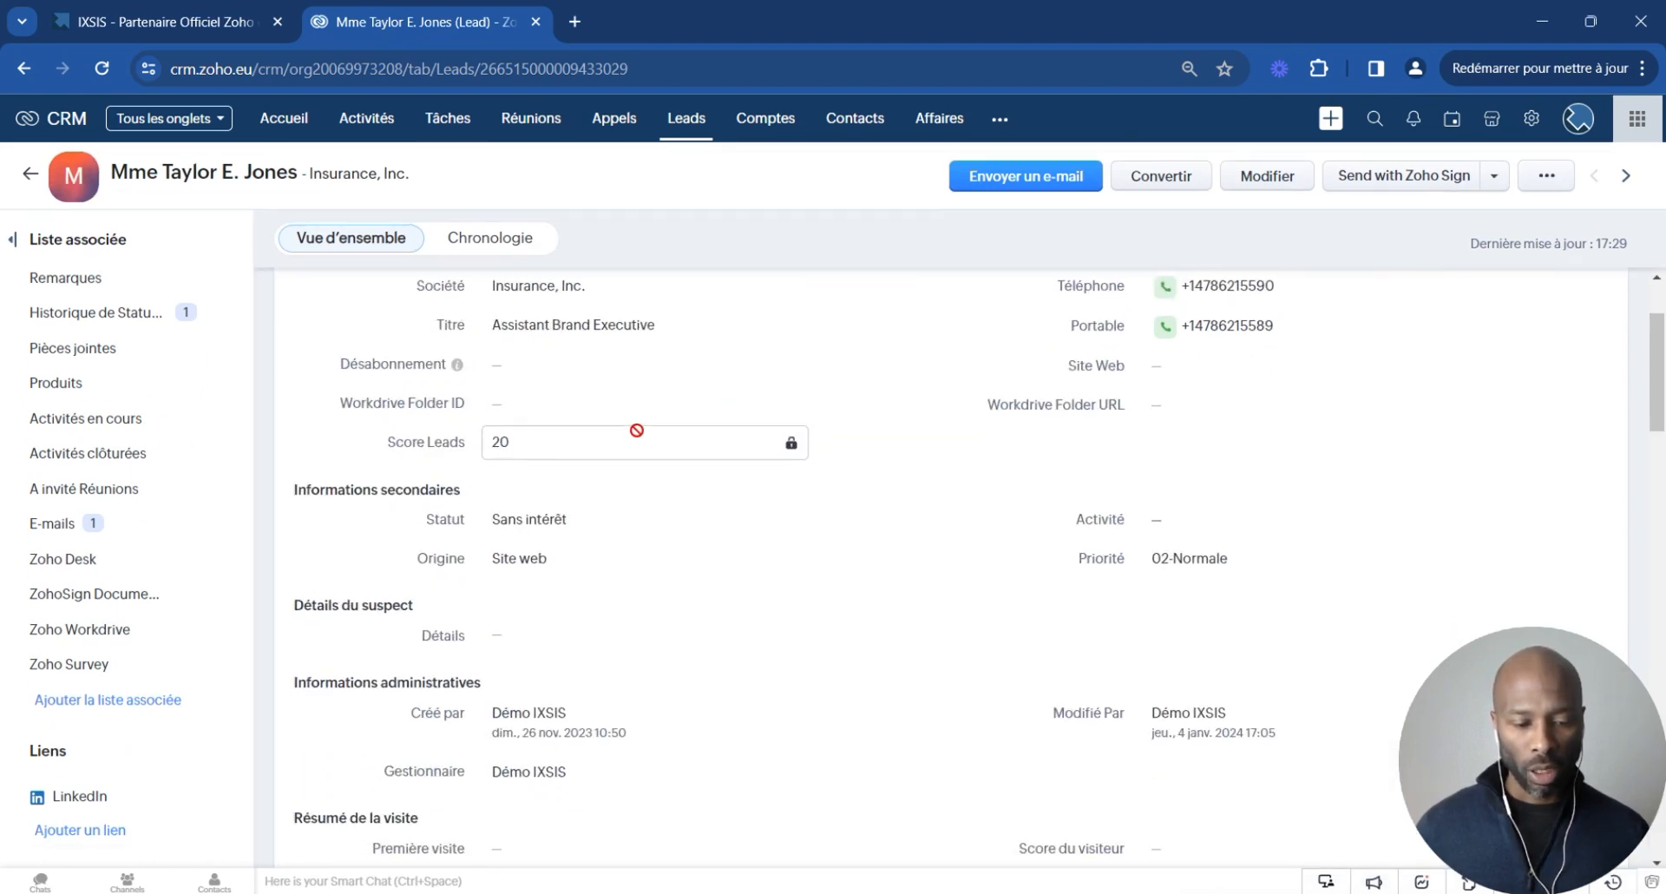
left_click_drag(384, 442, 628, 446)
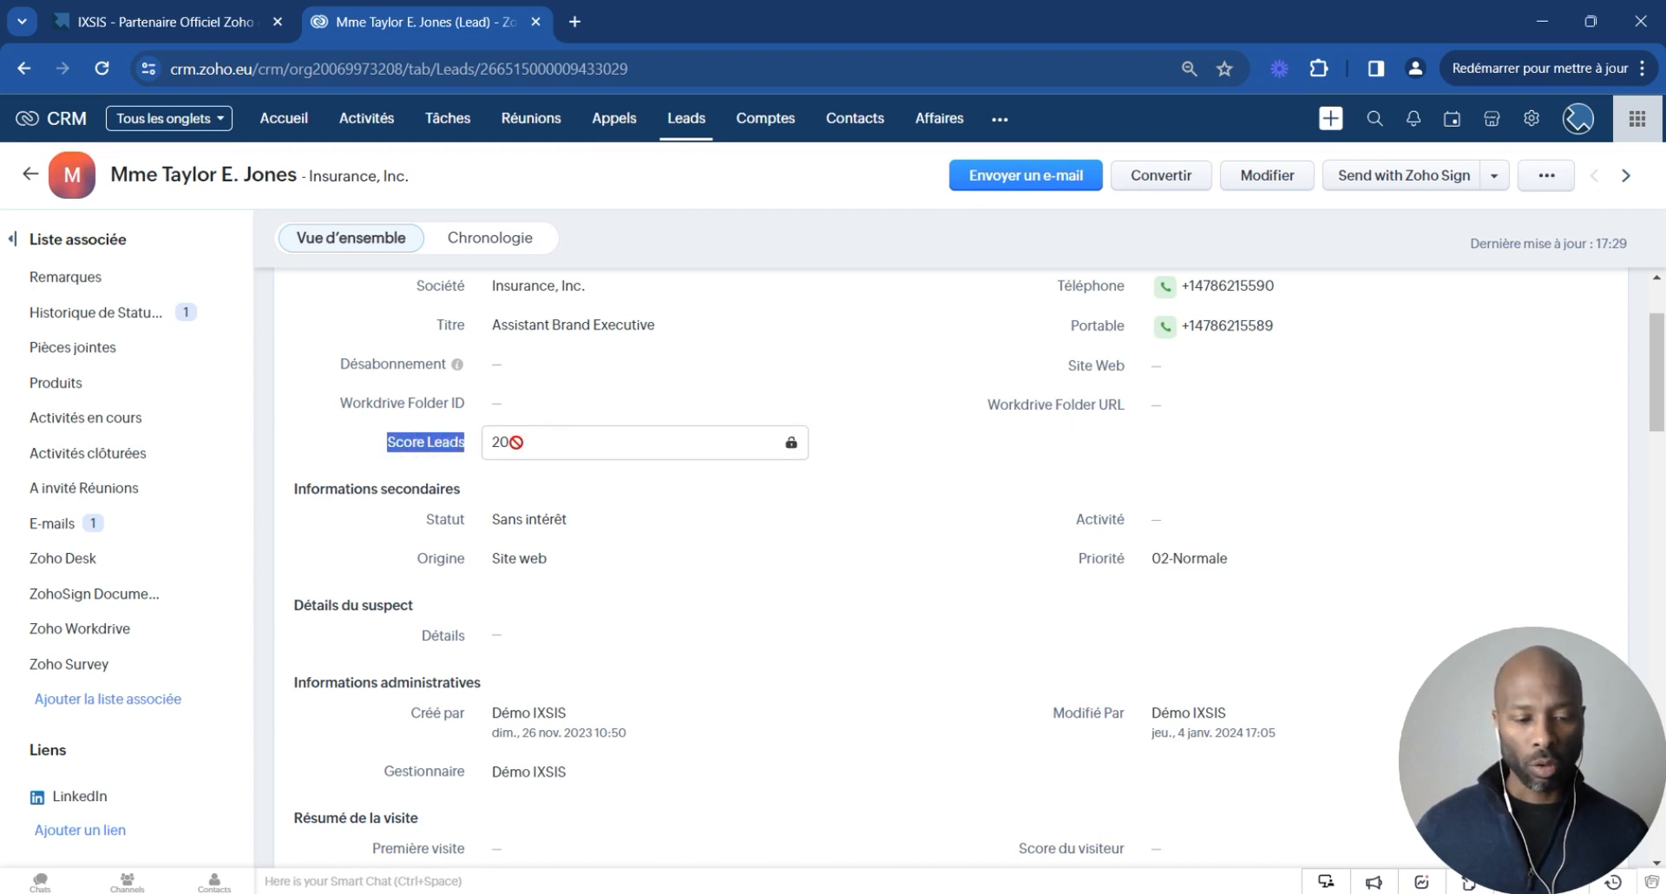
scroll(868, 500, "down", 3)
scroll(868, 500, "up", 4)
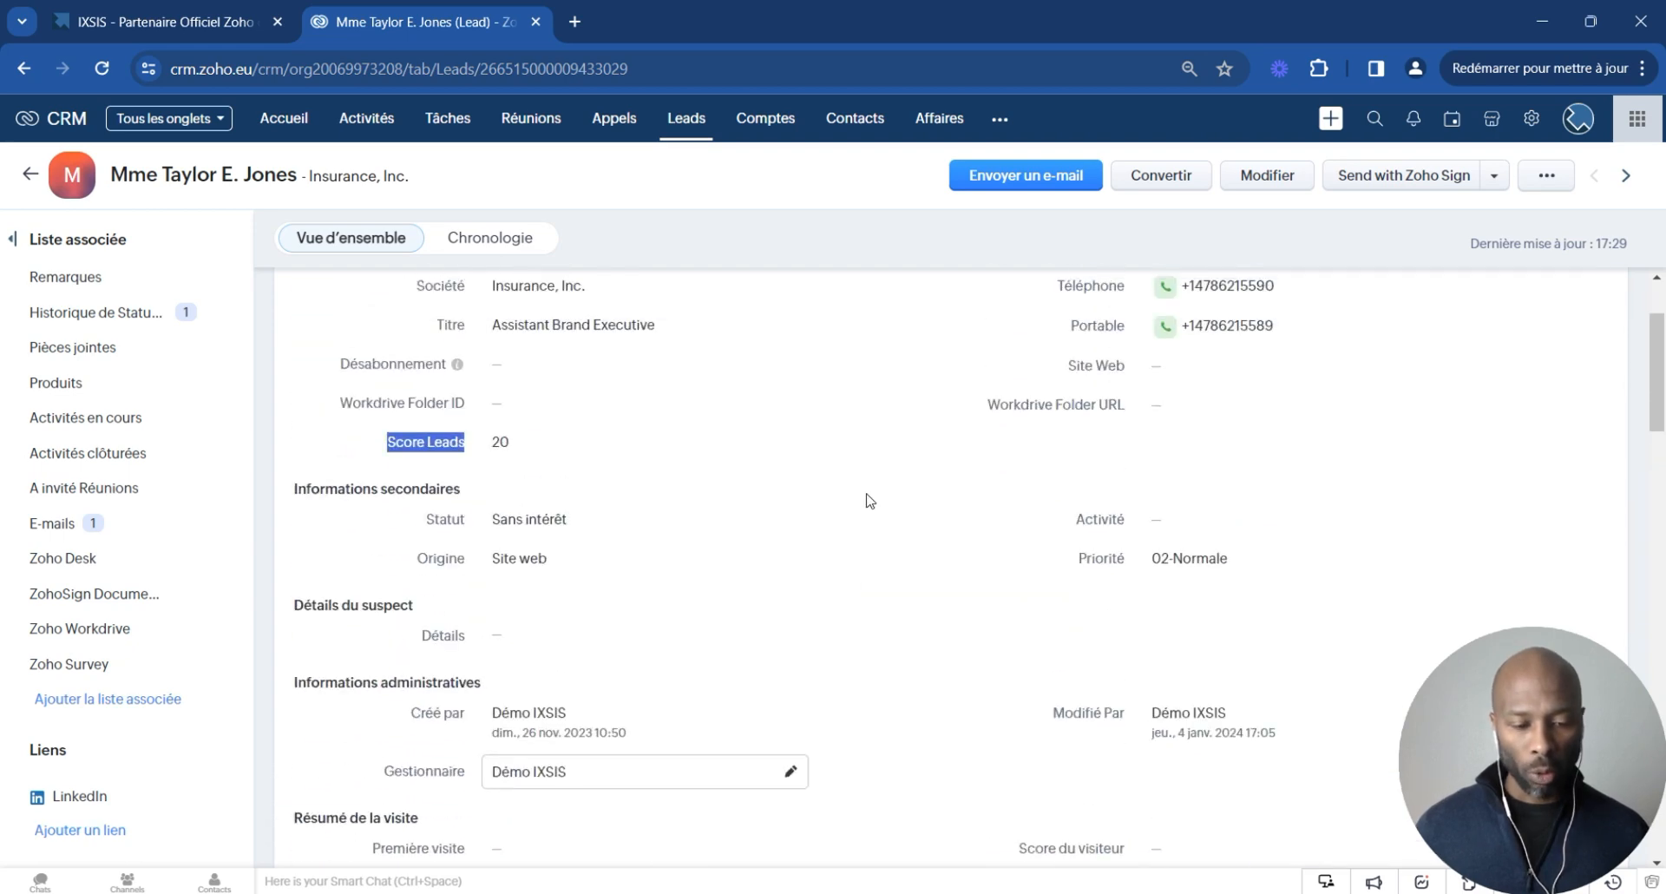
scroll(727, 597, "up", 1)
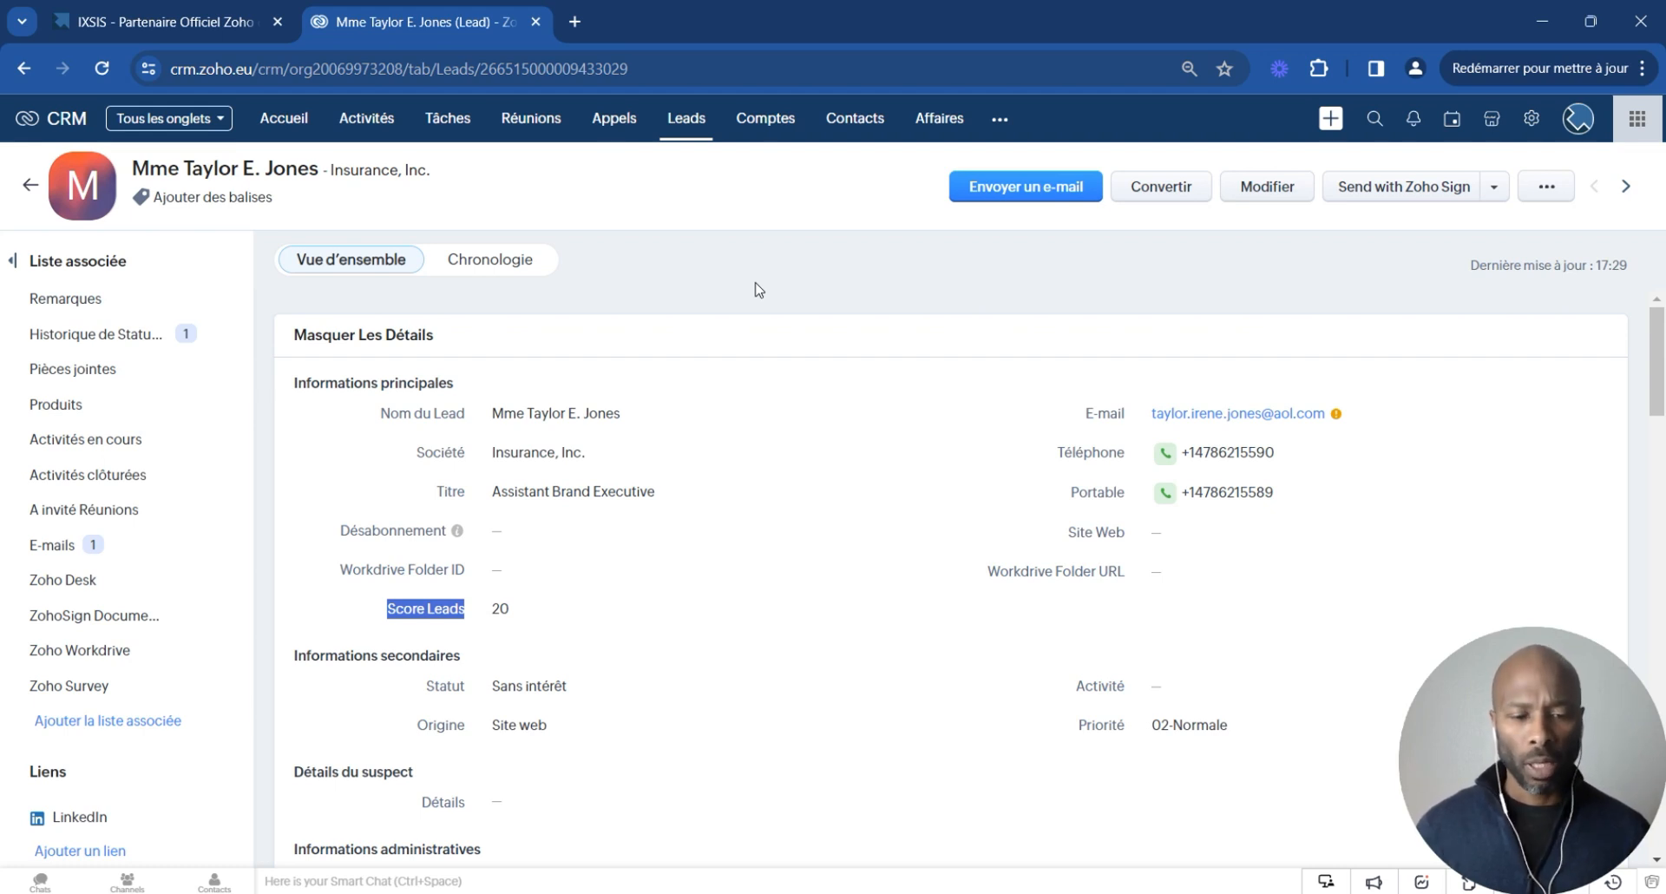
- Filter the Leads list to records whose Score Leads is greater than or equal to 20
left_click(685, 131)
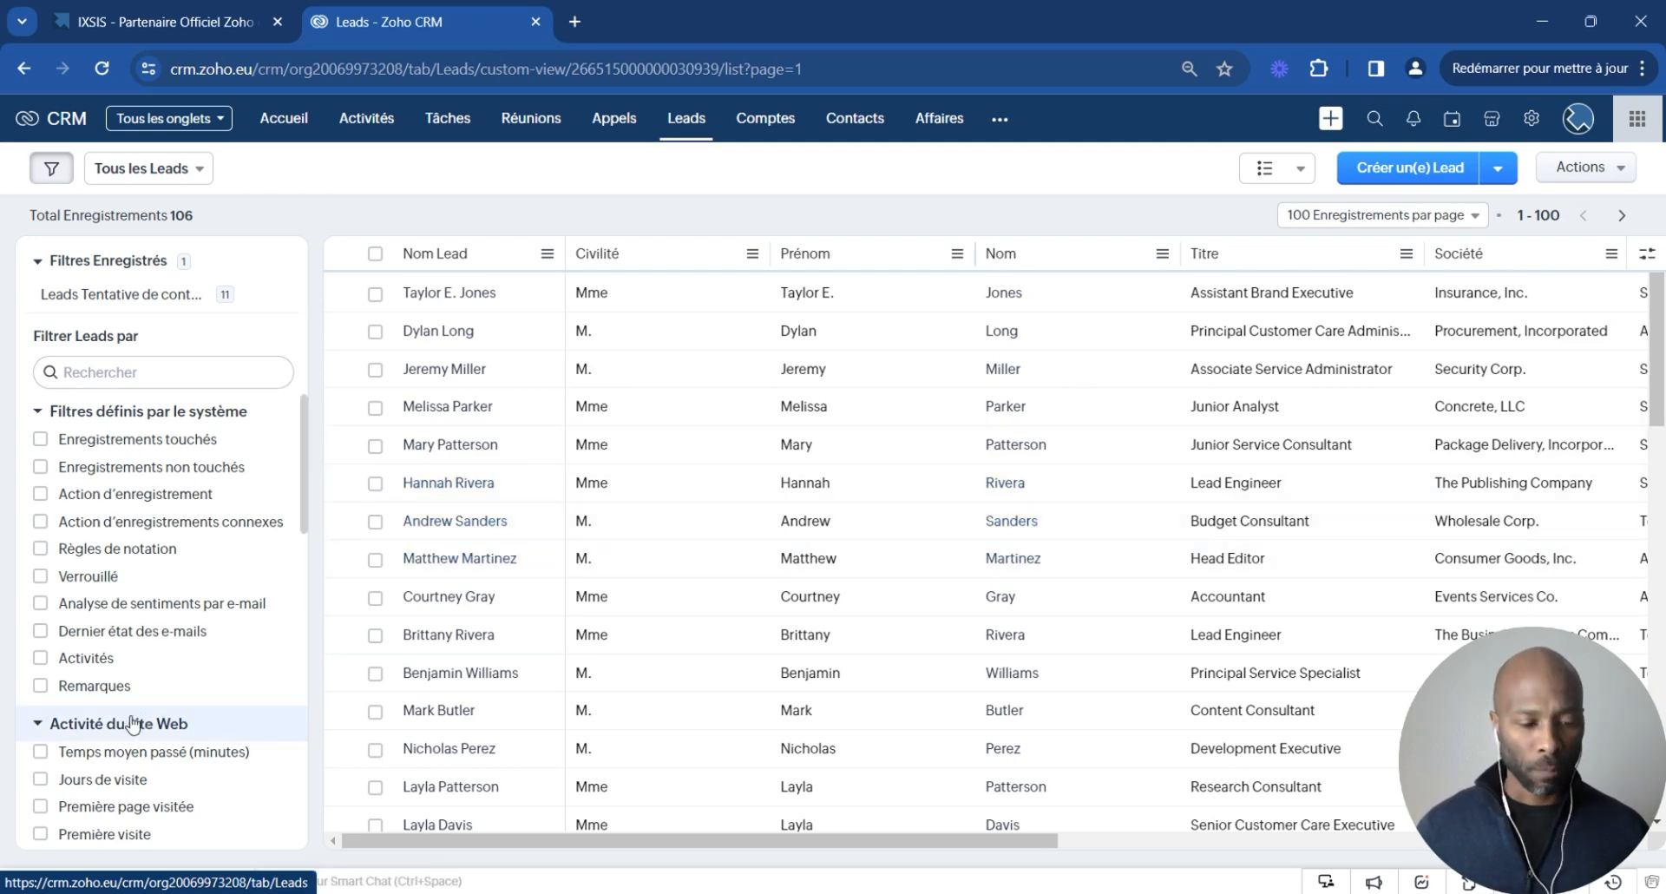
left_click(174, 373)
type("scr")
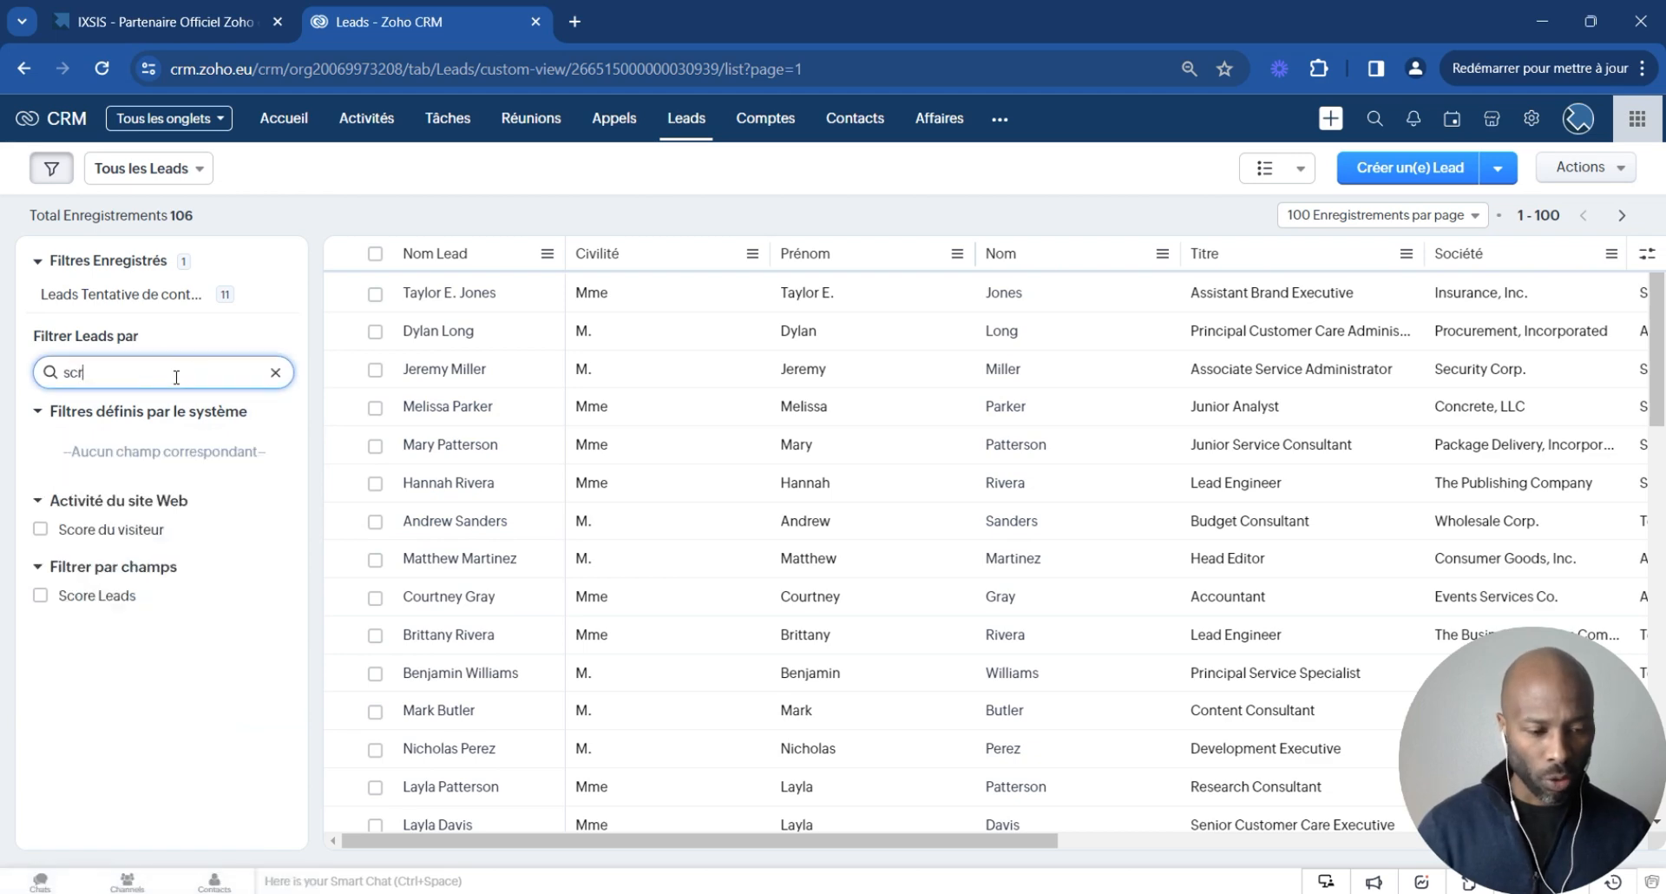
type("o")
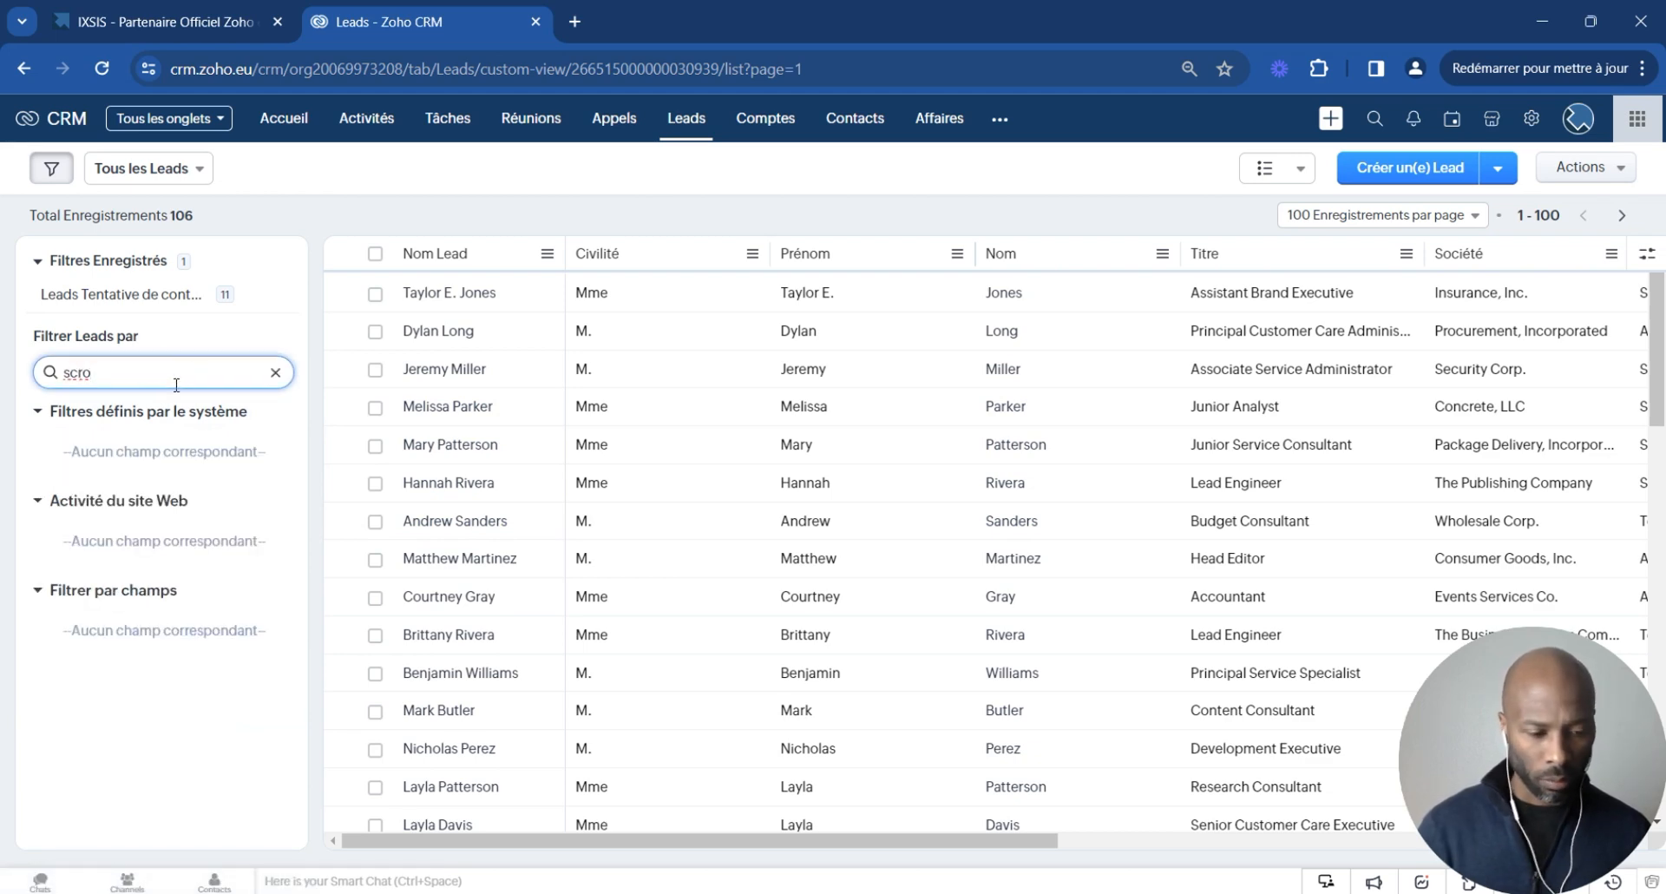
key("BackSpace")
key("BackSpace")
type("ore")
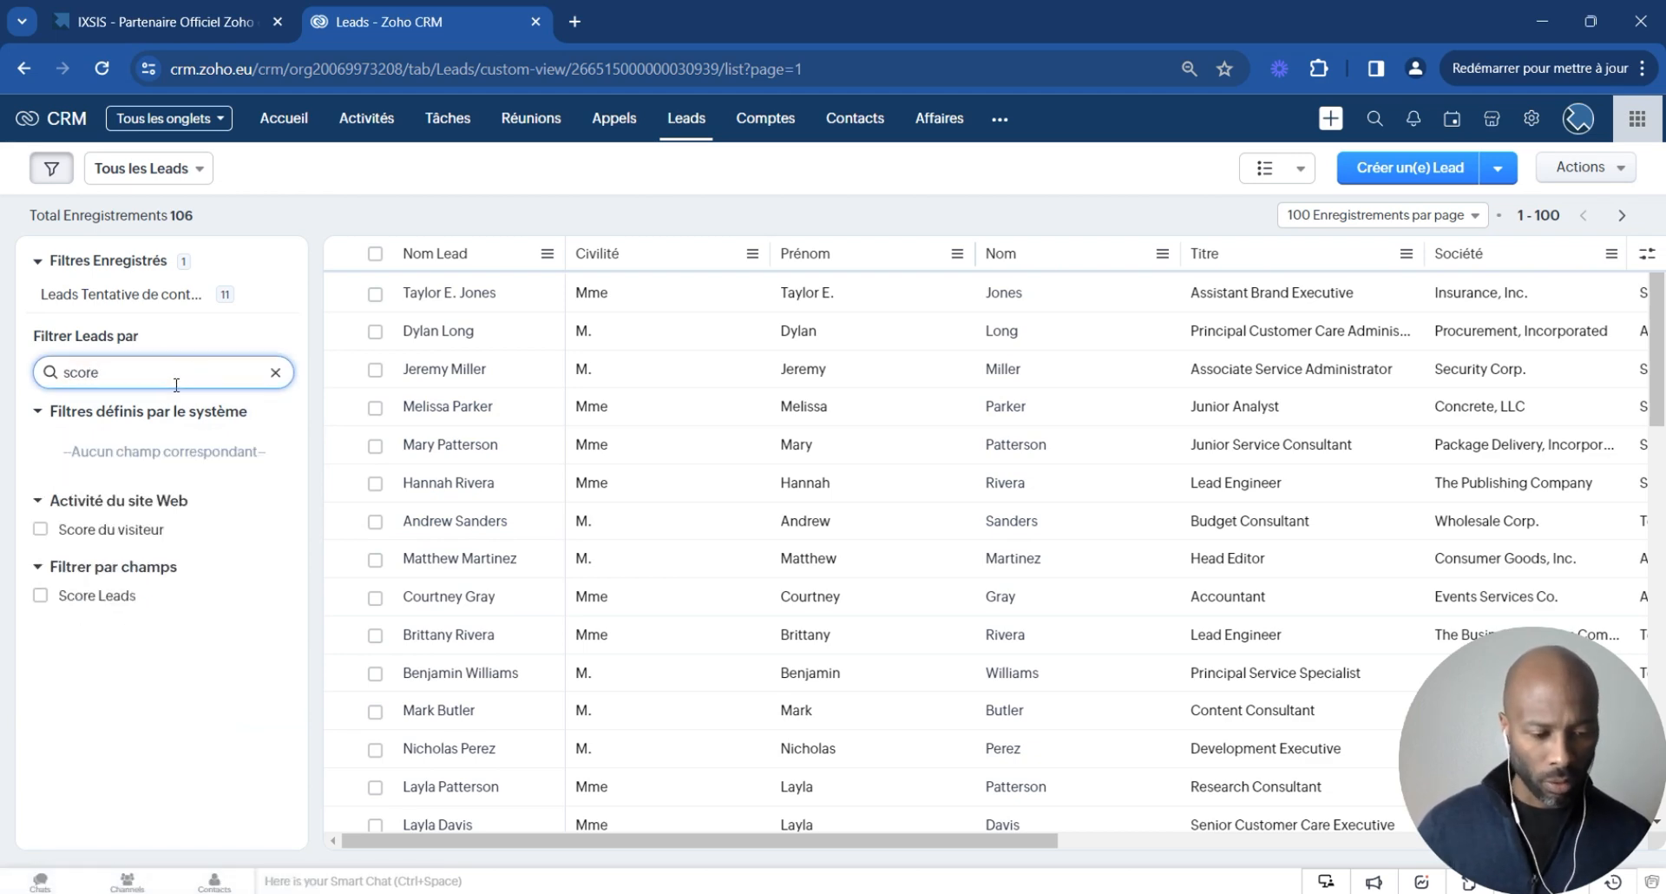
left_click(40, 597)
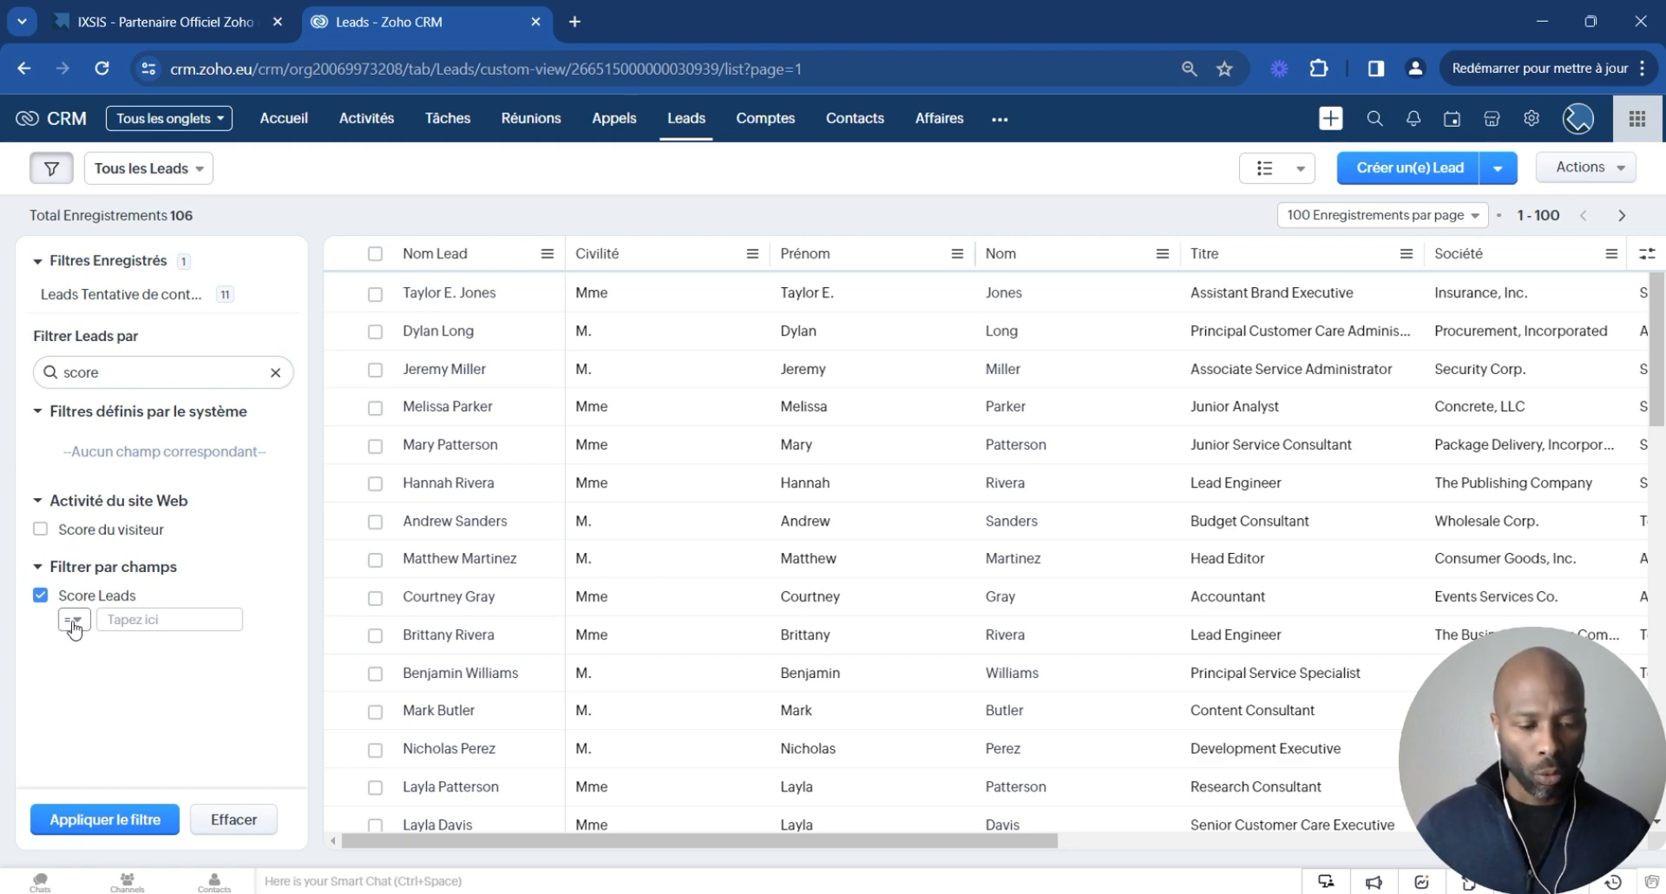
left_click(71, 621)
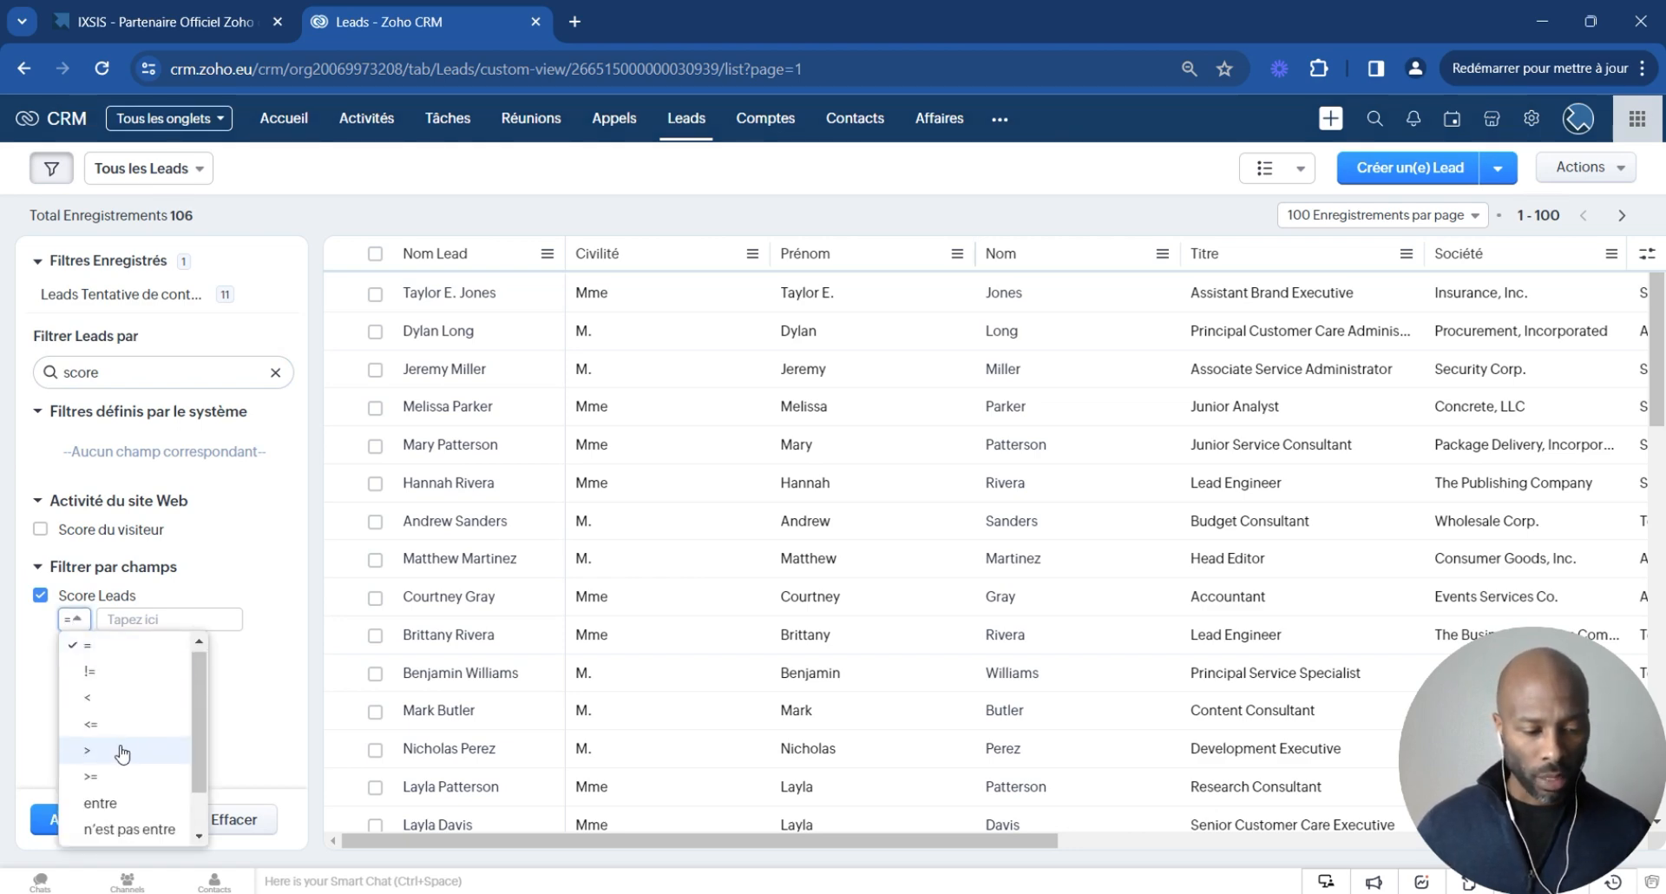
left_click(126, 774)
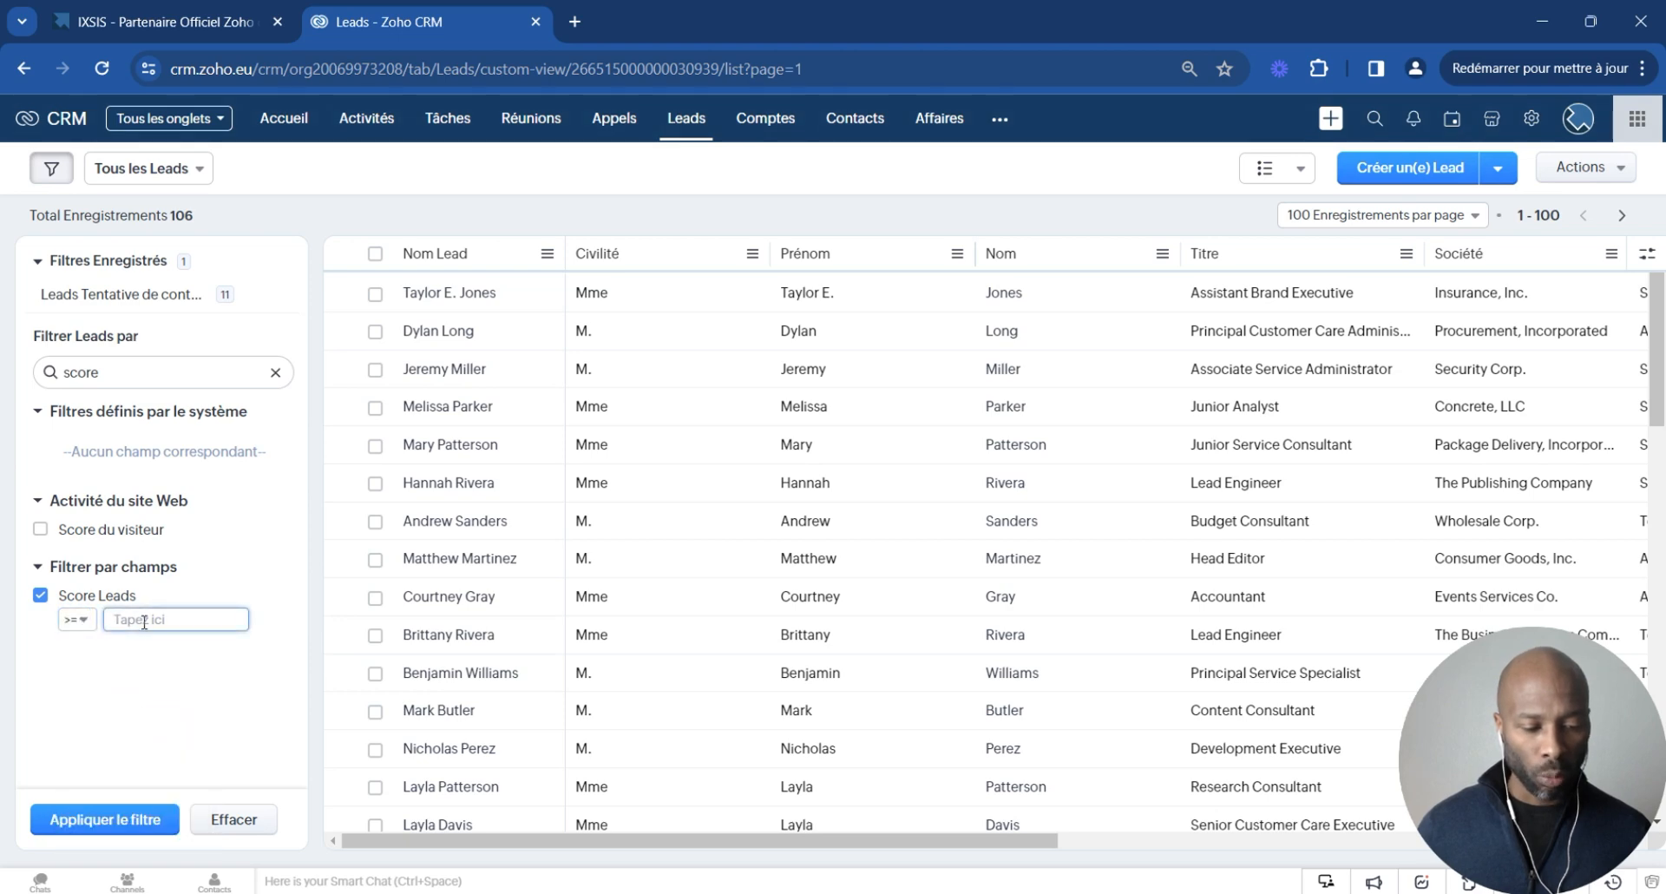
left_click(144, 621)
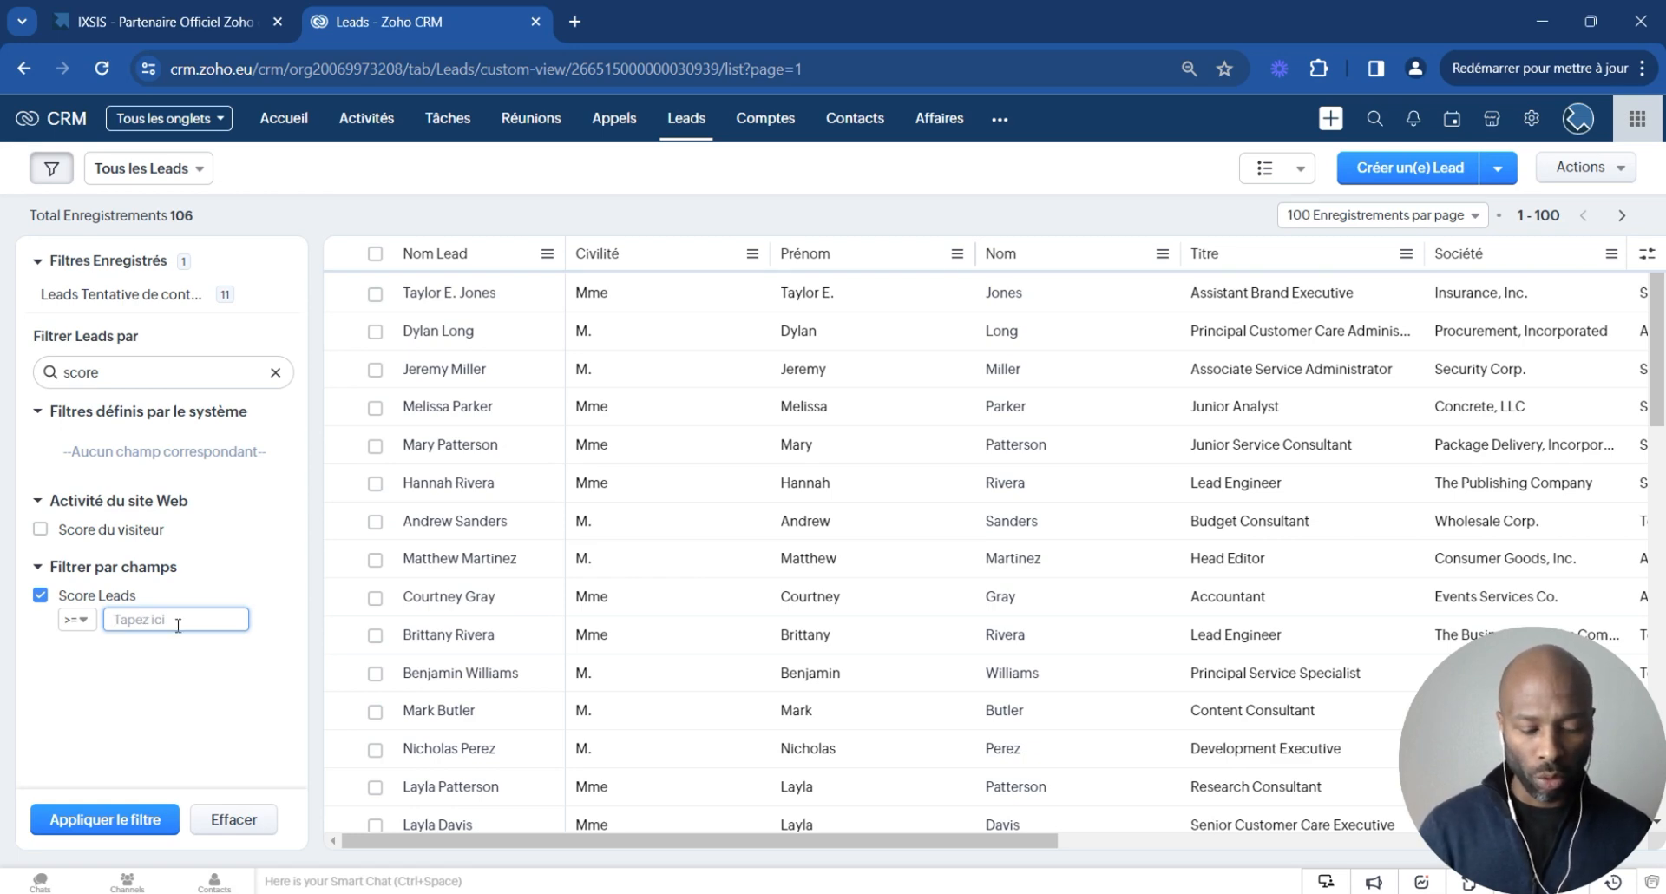
type("20")
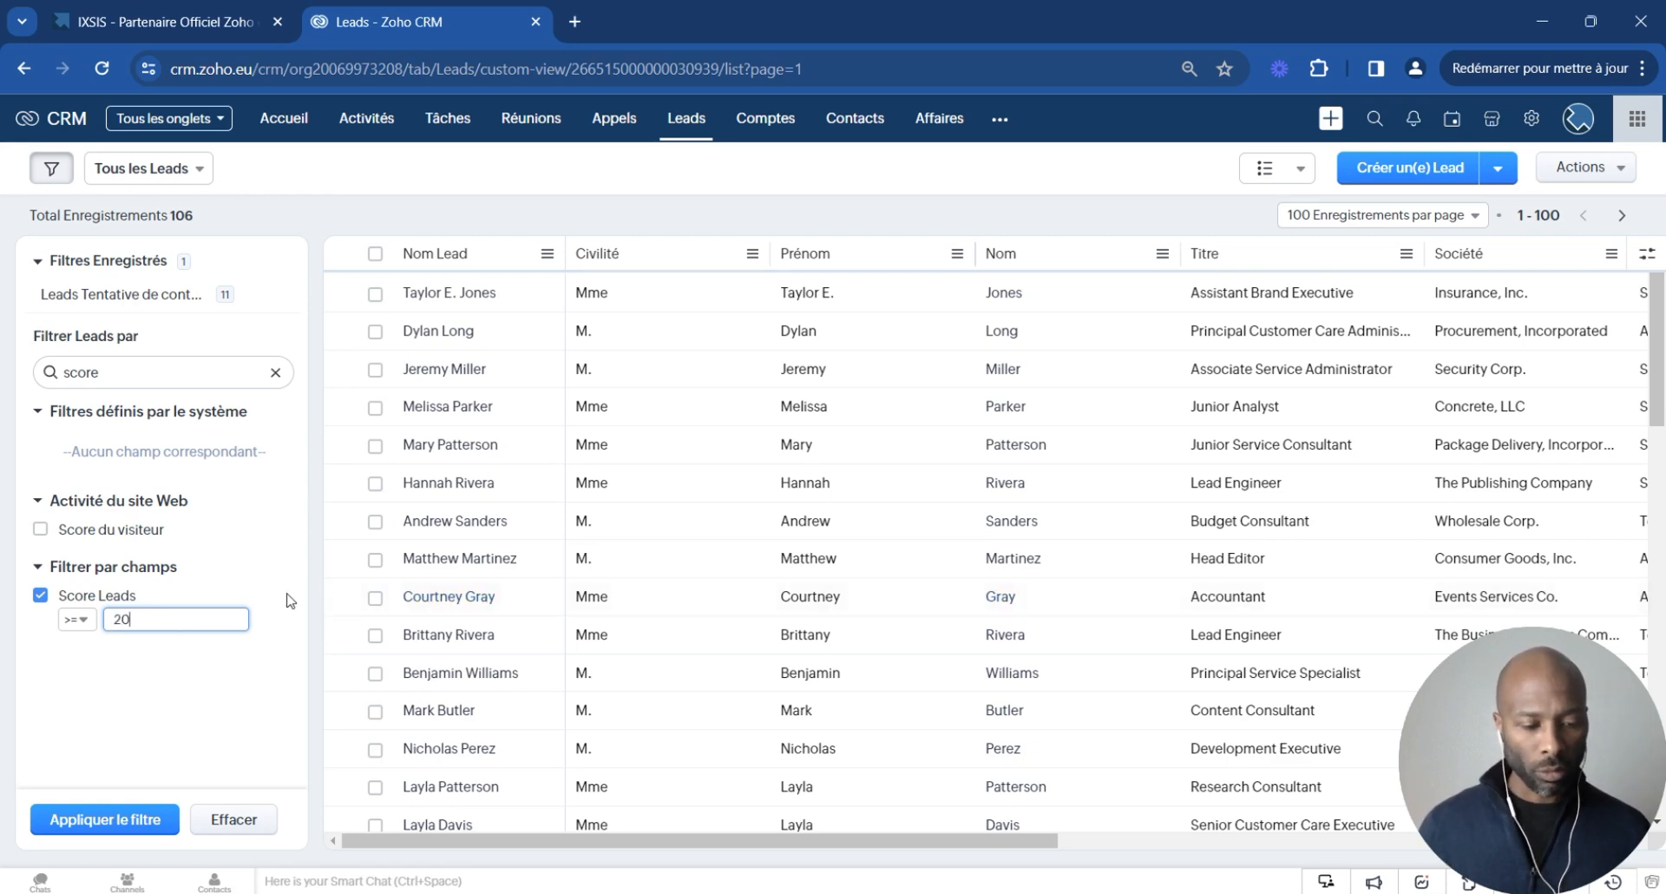
left_click(109, 821)
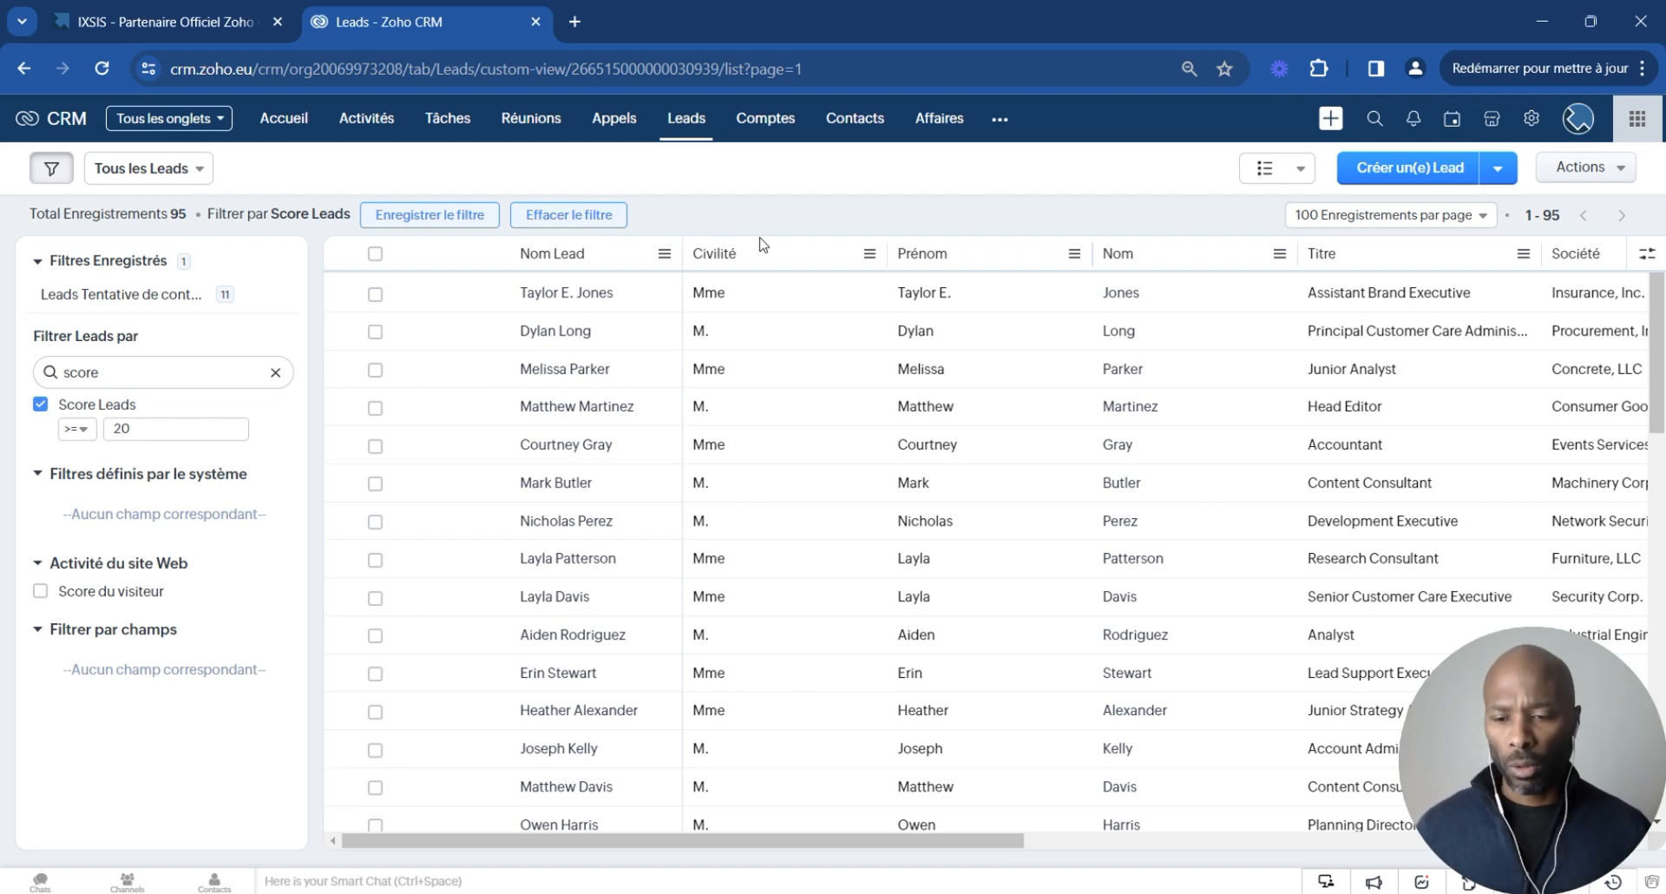
- Create a new workflow rule for the Leads module named Alertes Scoring Leads
left_click(1531, 118)
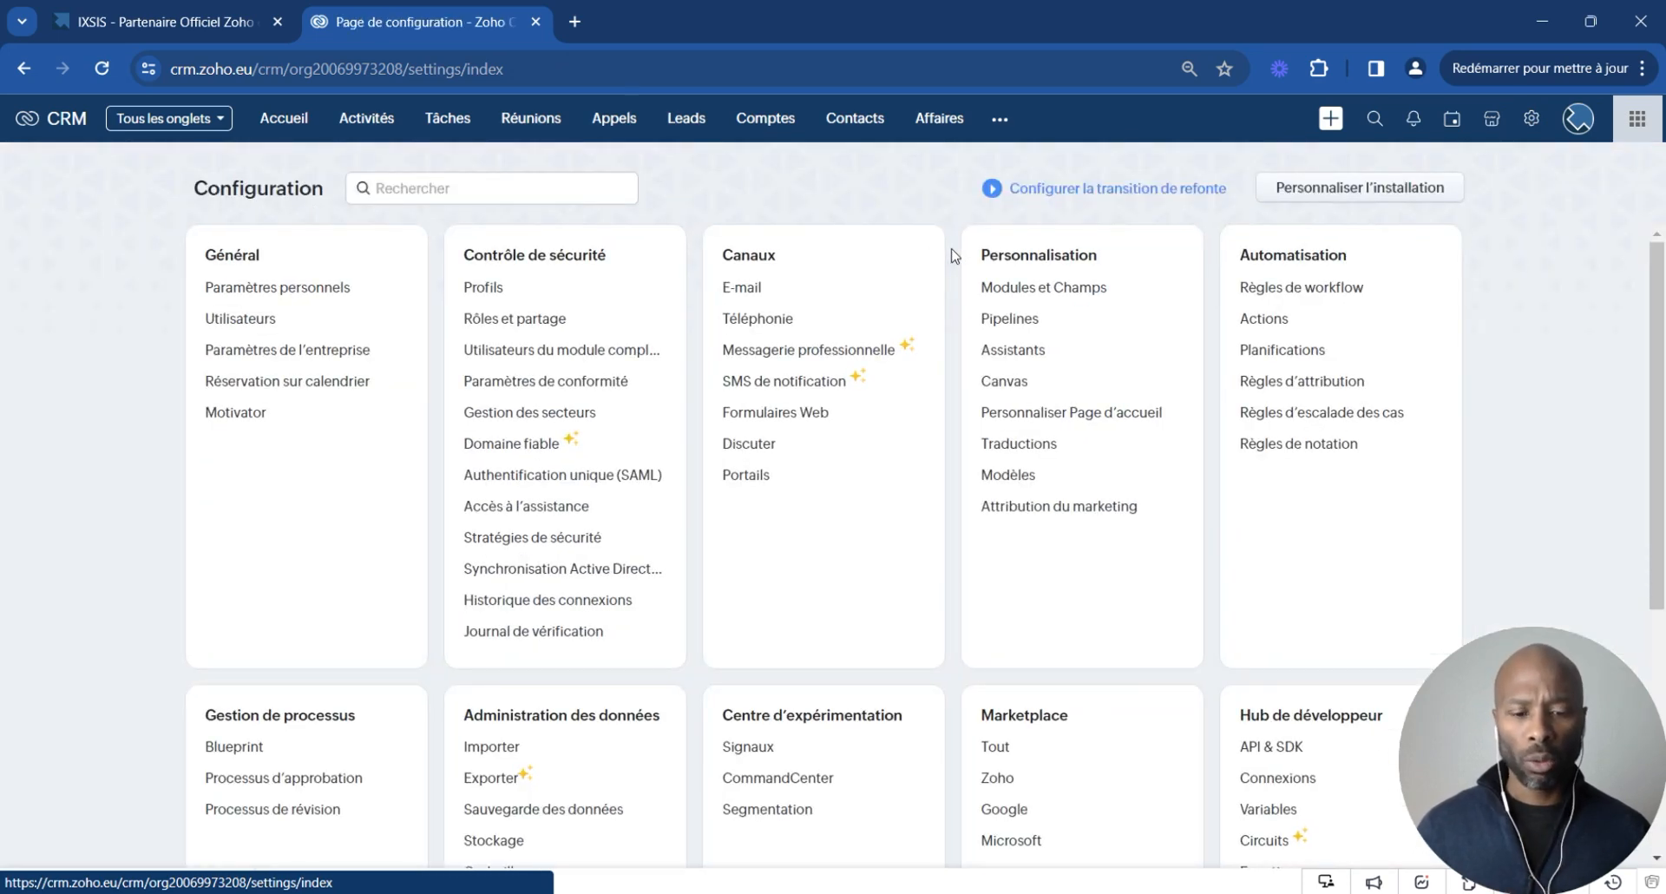
left_click(1304, 296)
left_click(1447, 323)
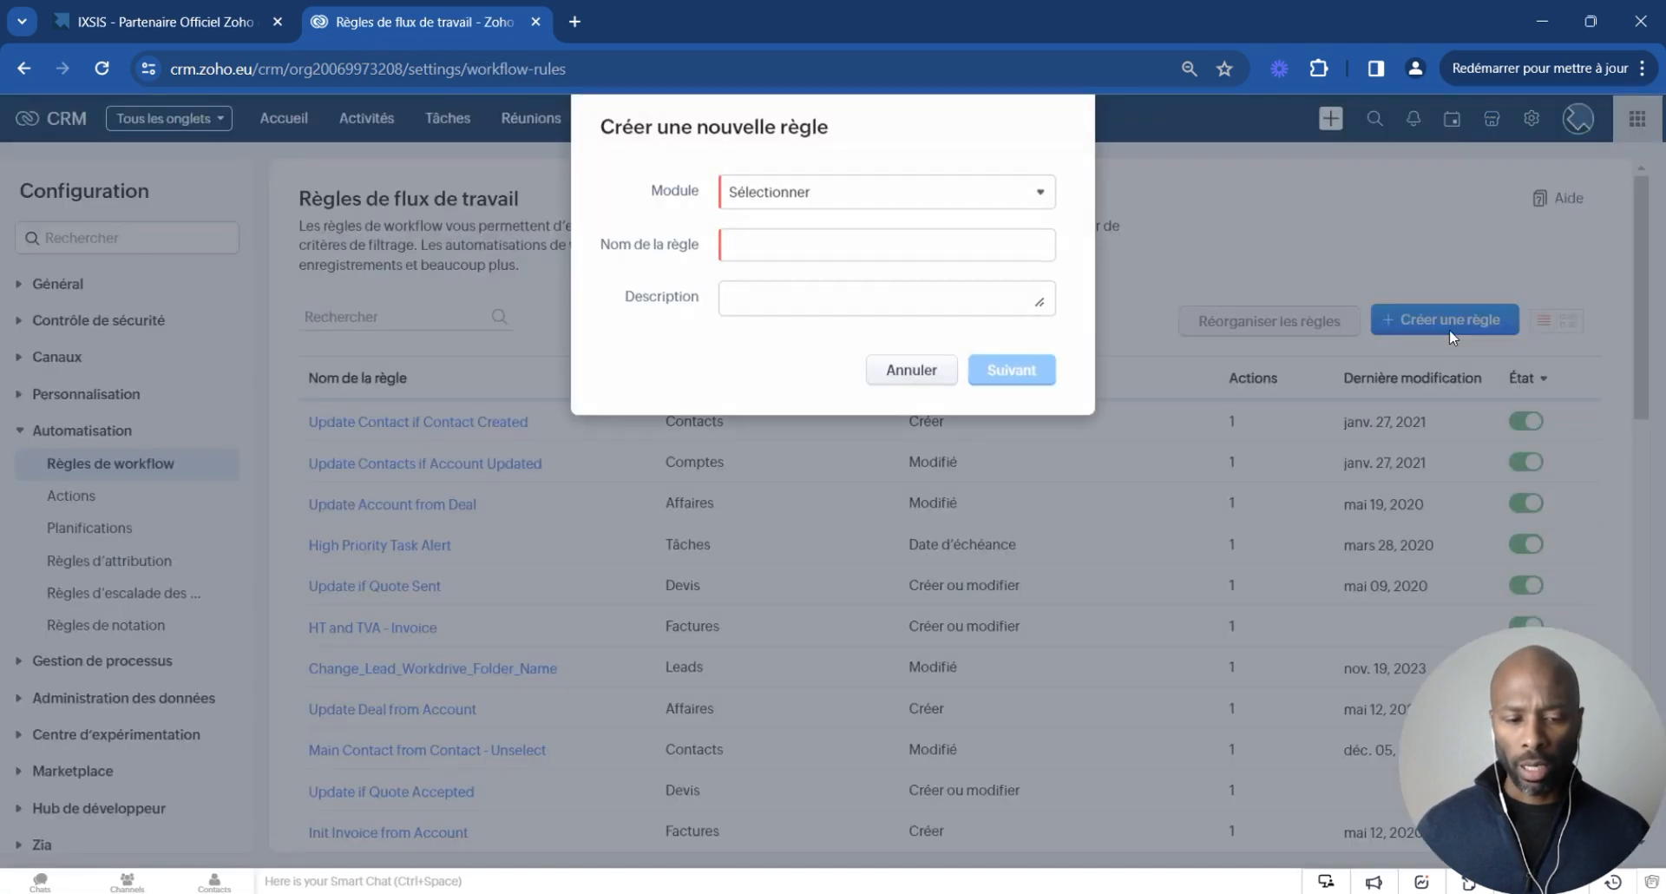
left_click(800, 192)
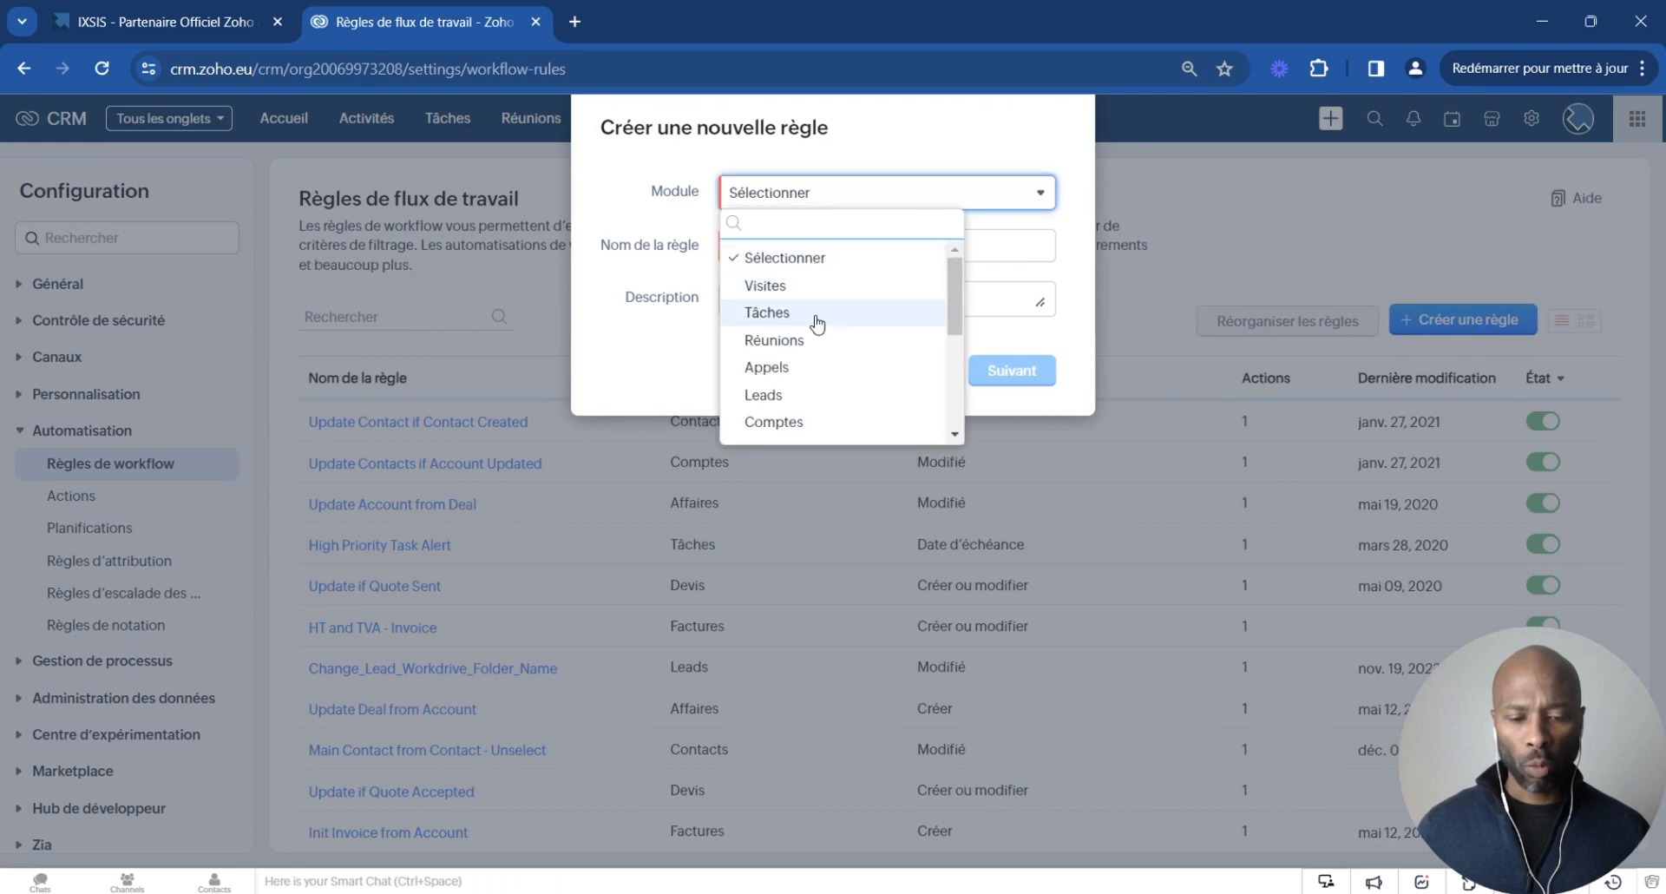
left_click(805, 394)
left_click(796, 247)
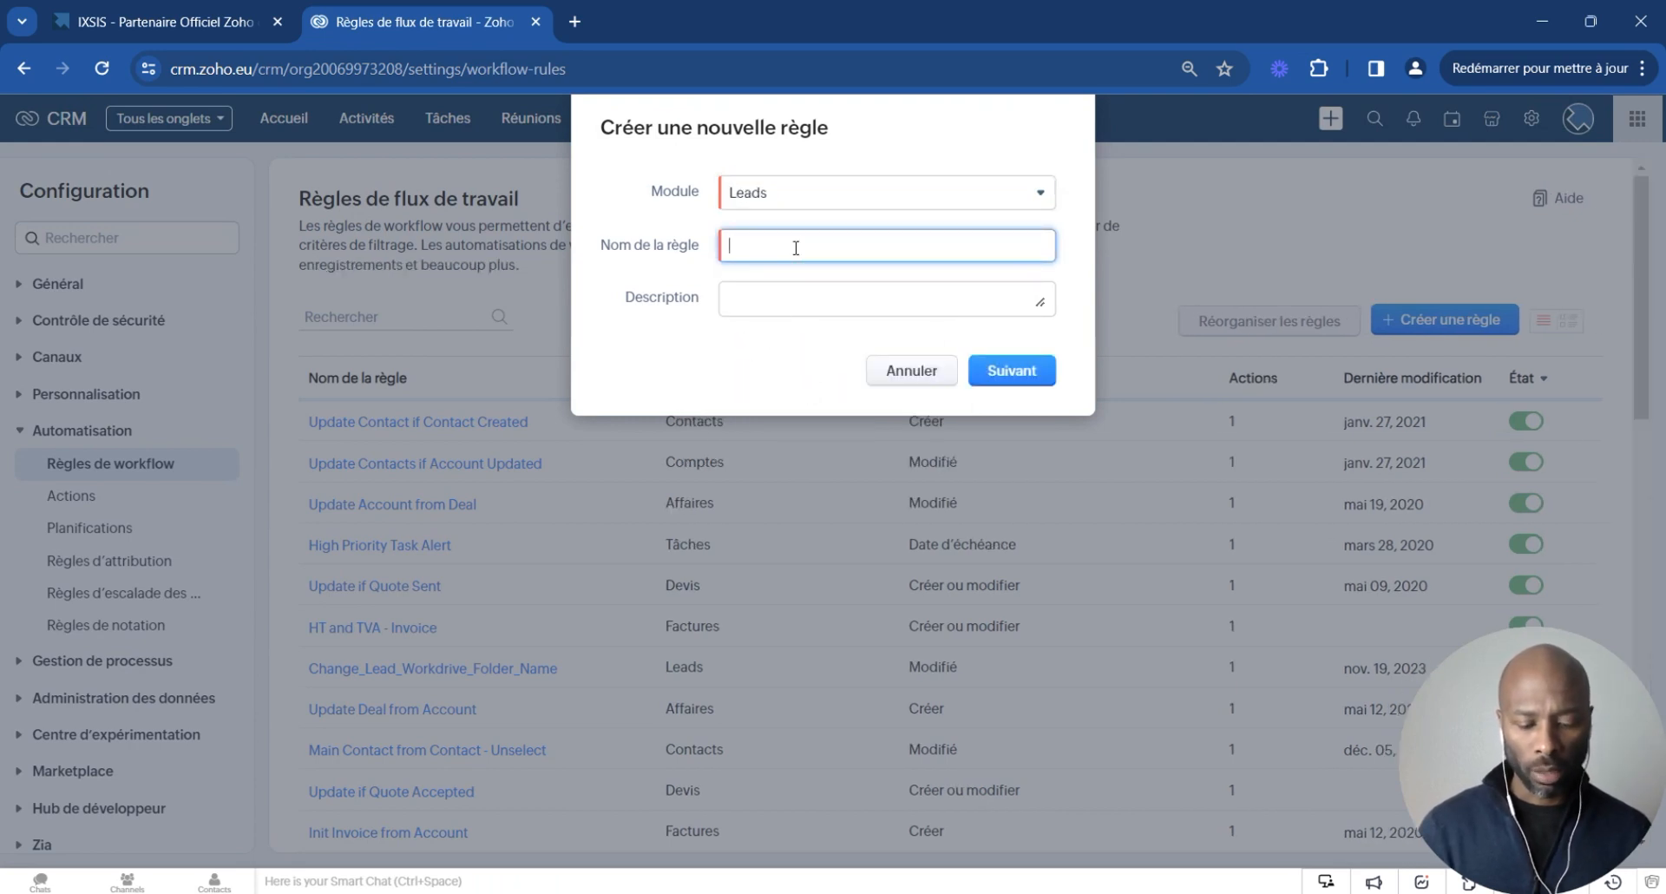
type("Alertes Sco")
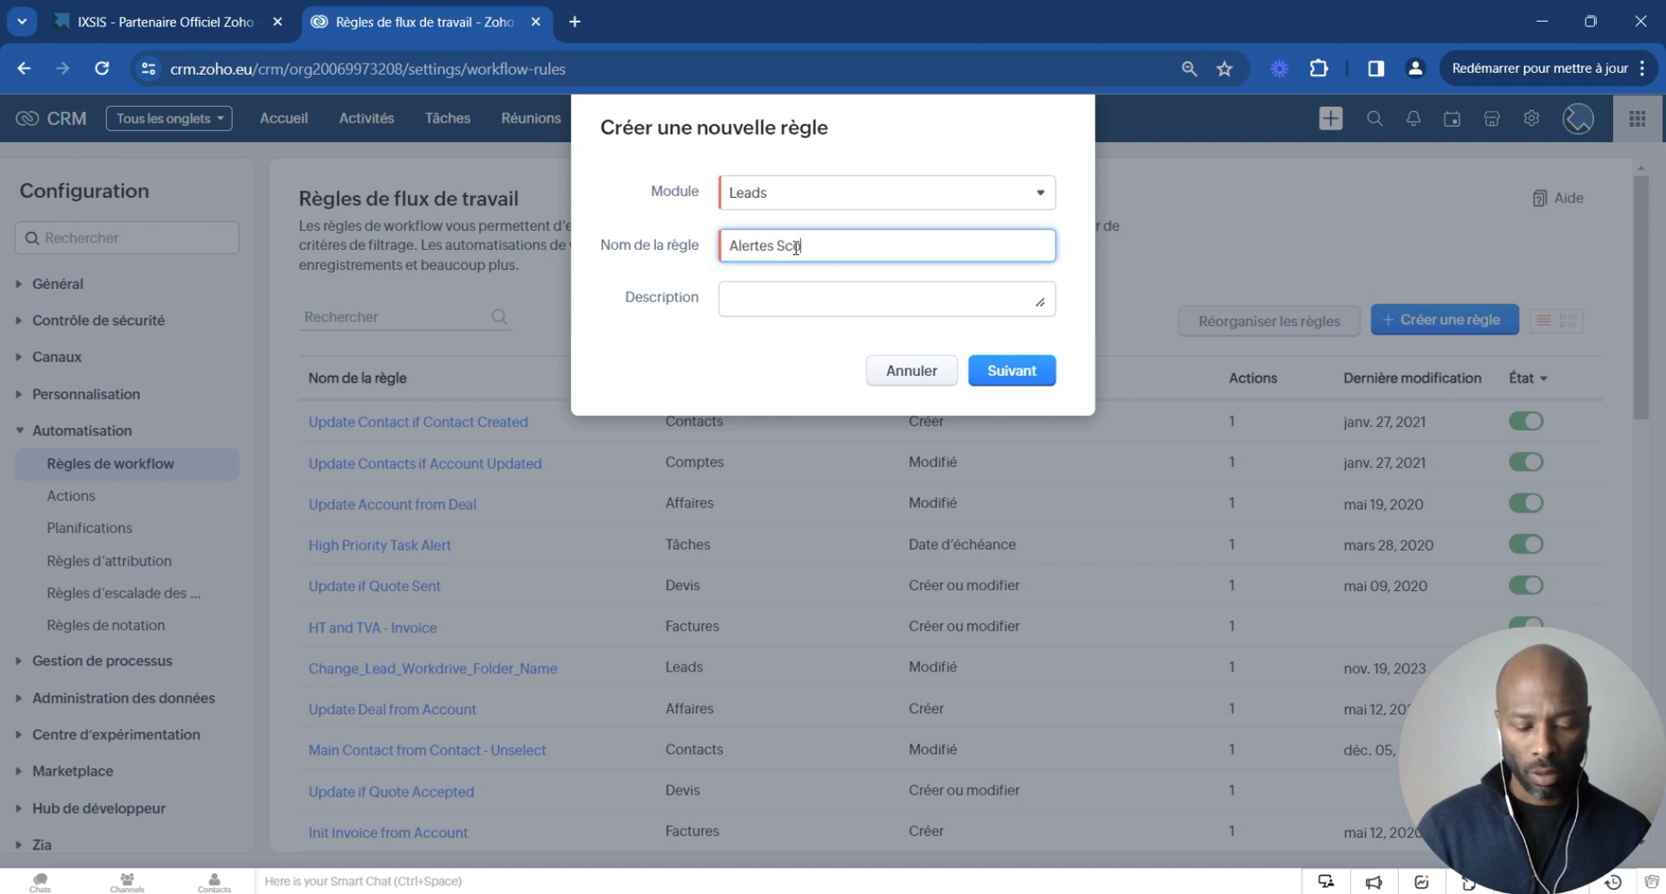
type("ring Leads")
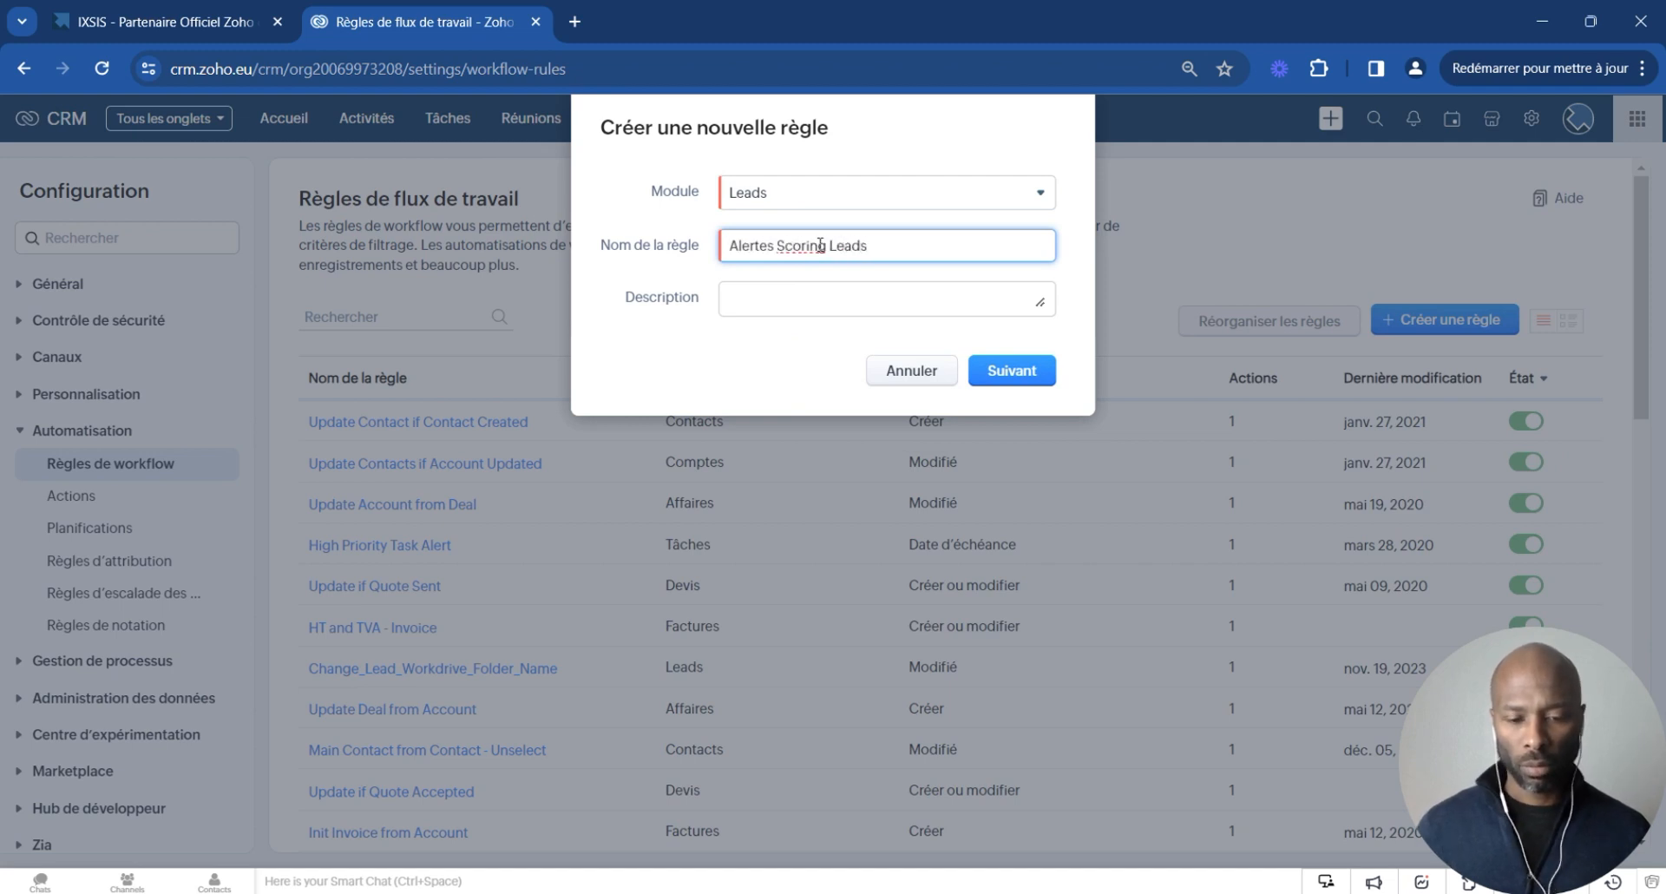
left_click(1035, 359)
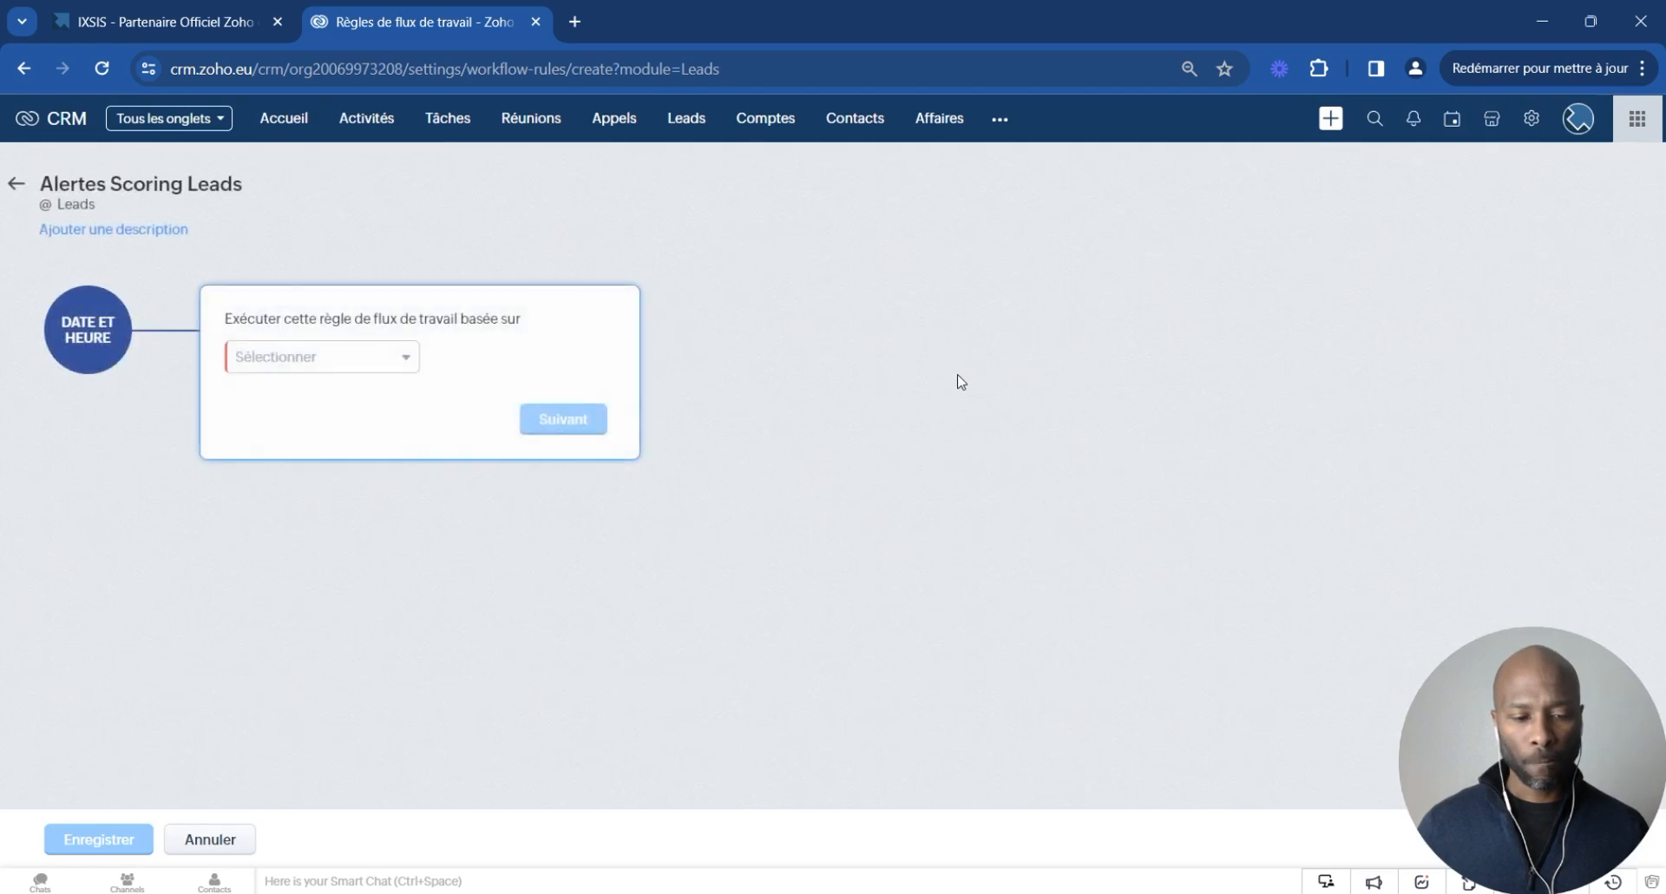
- Set the workflow to run when the record score is updated by any scoring rule
left_click(317, 365)
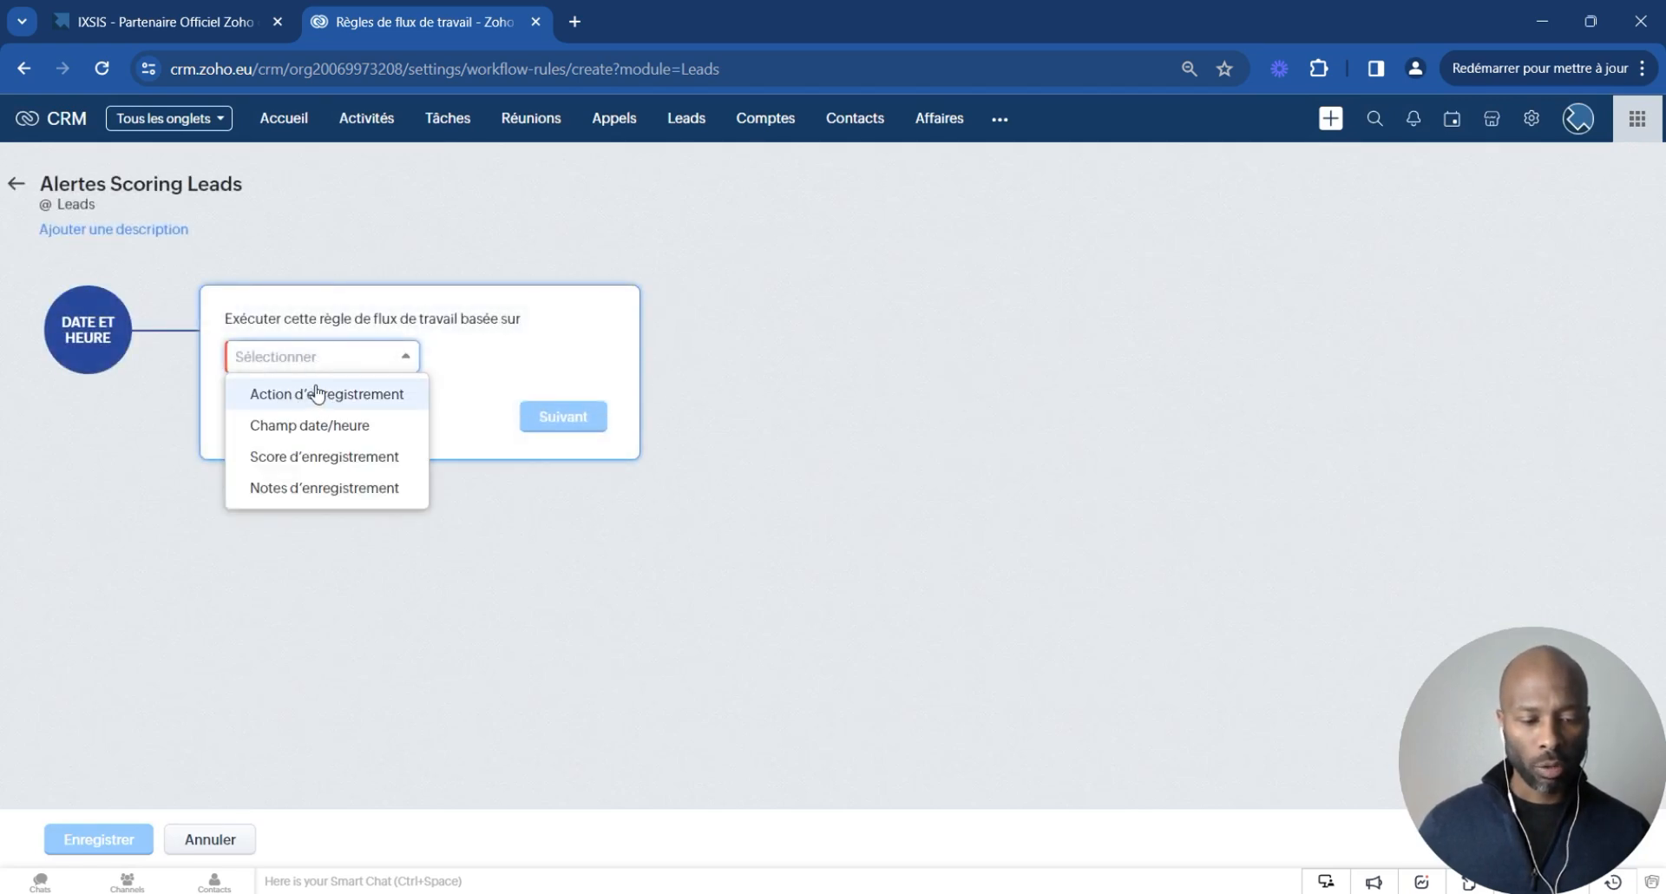
left_click(321, 457)
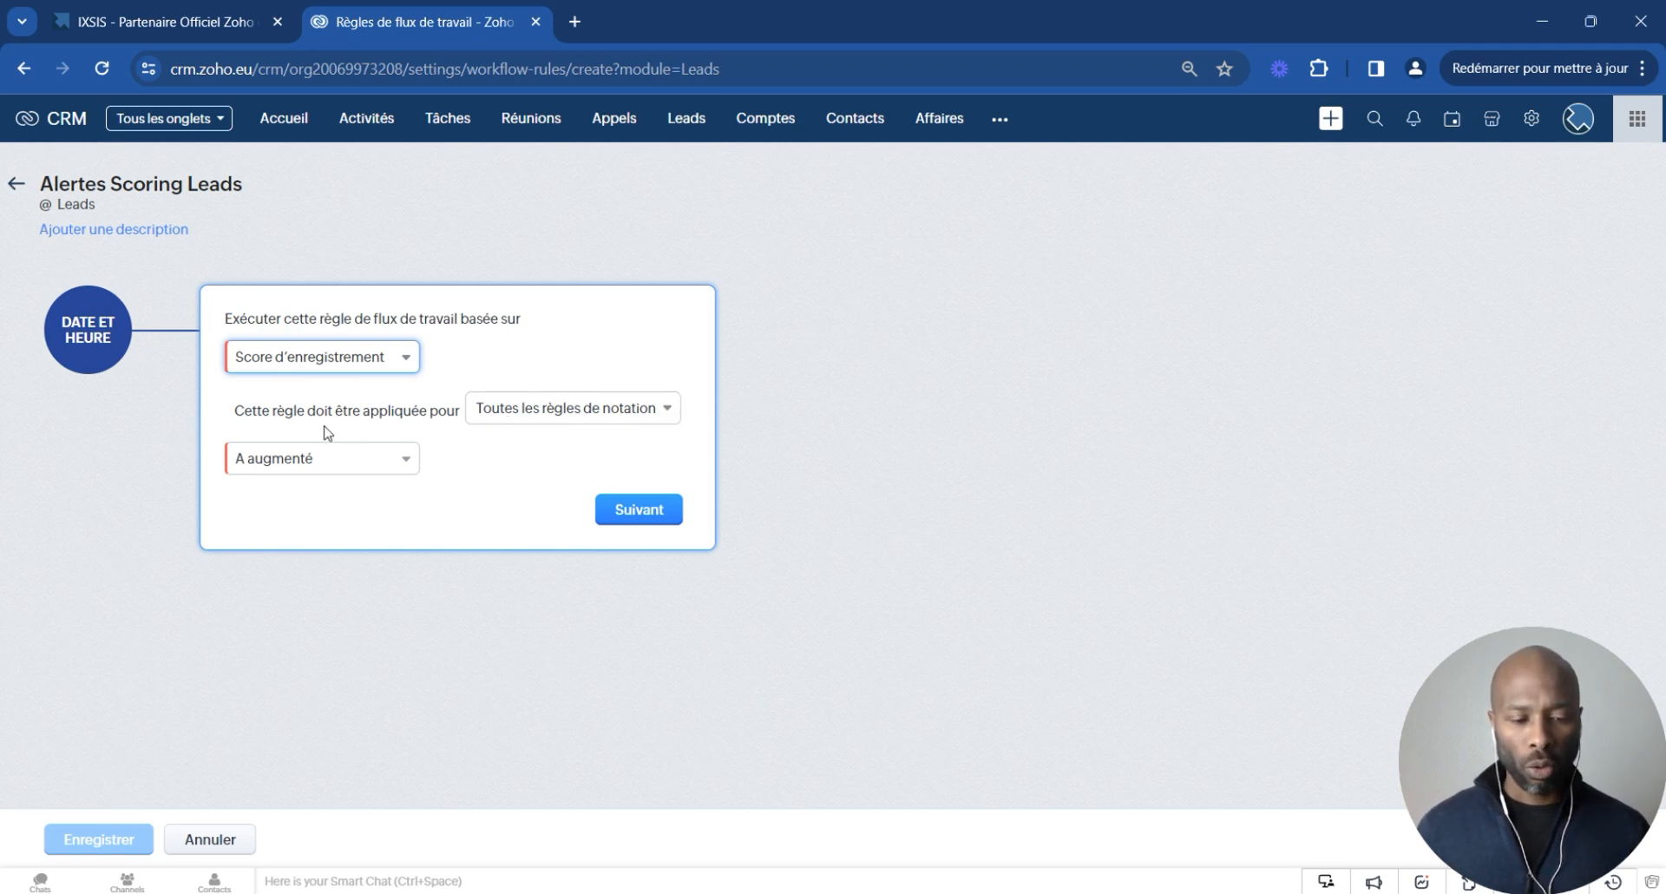
left_click(347, 463)
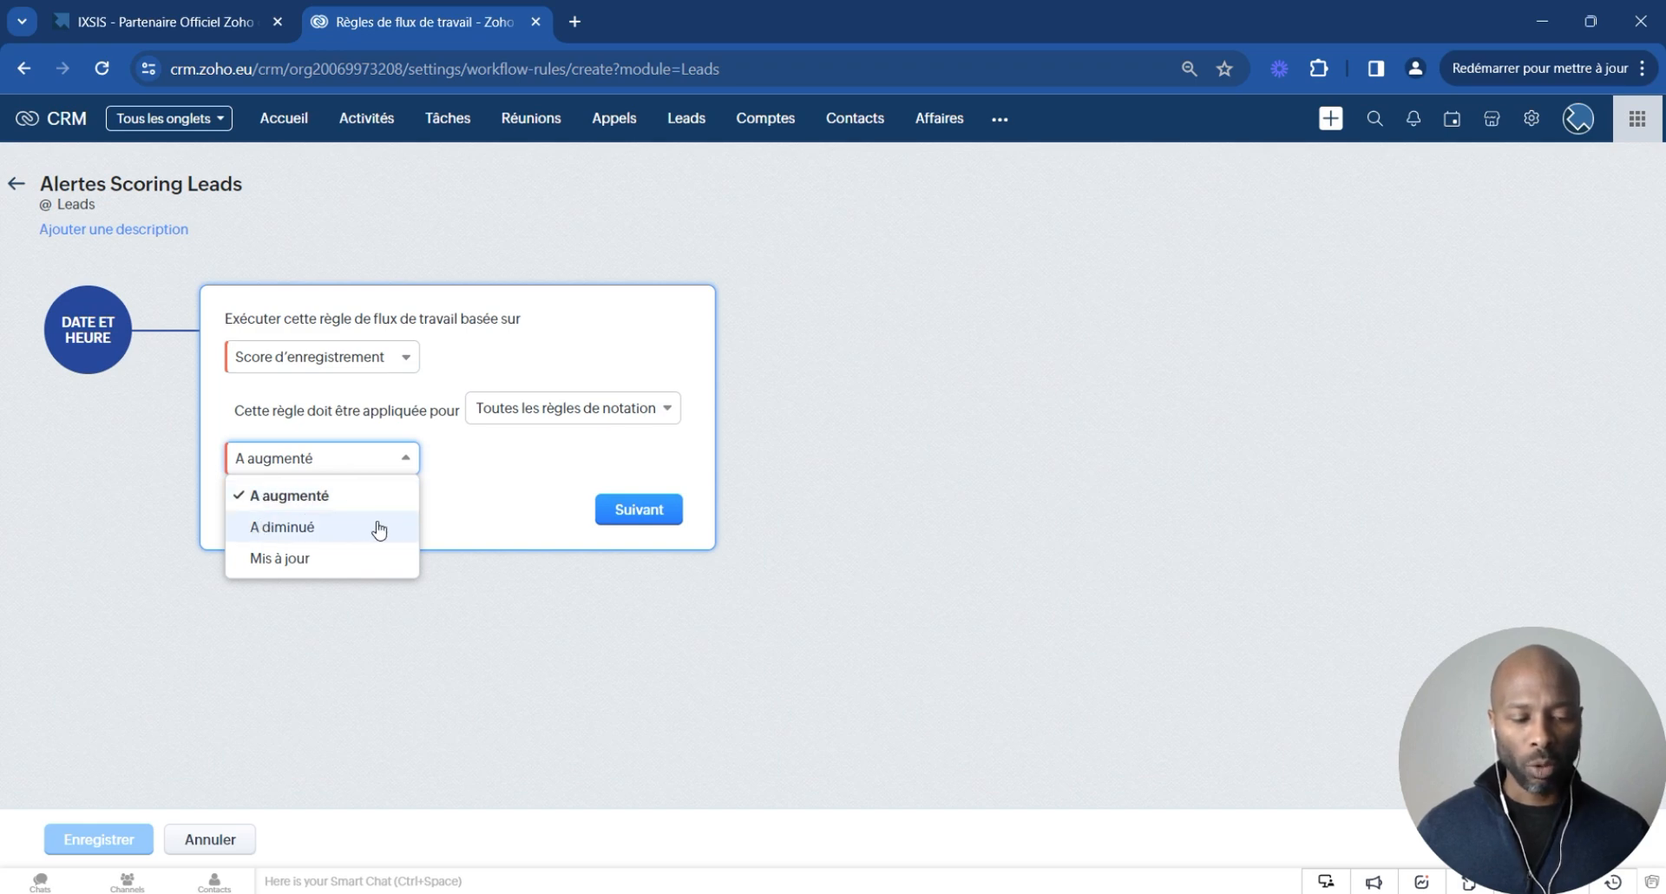
left_click(303, 562)
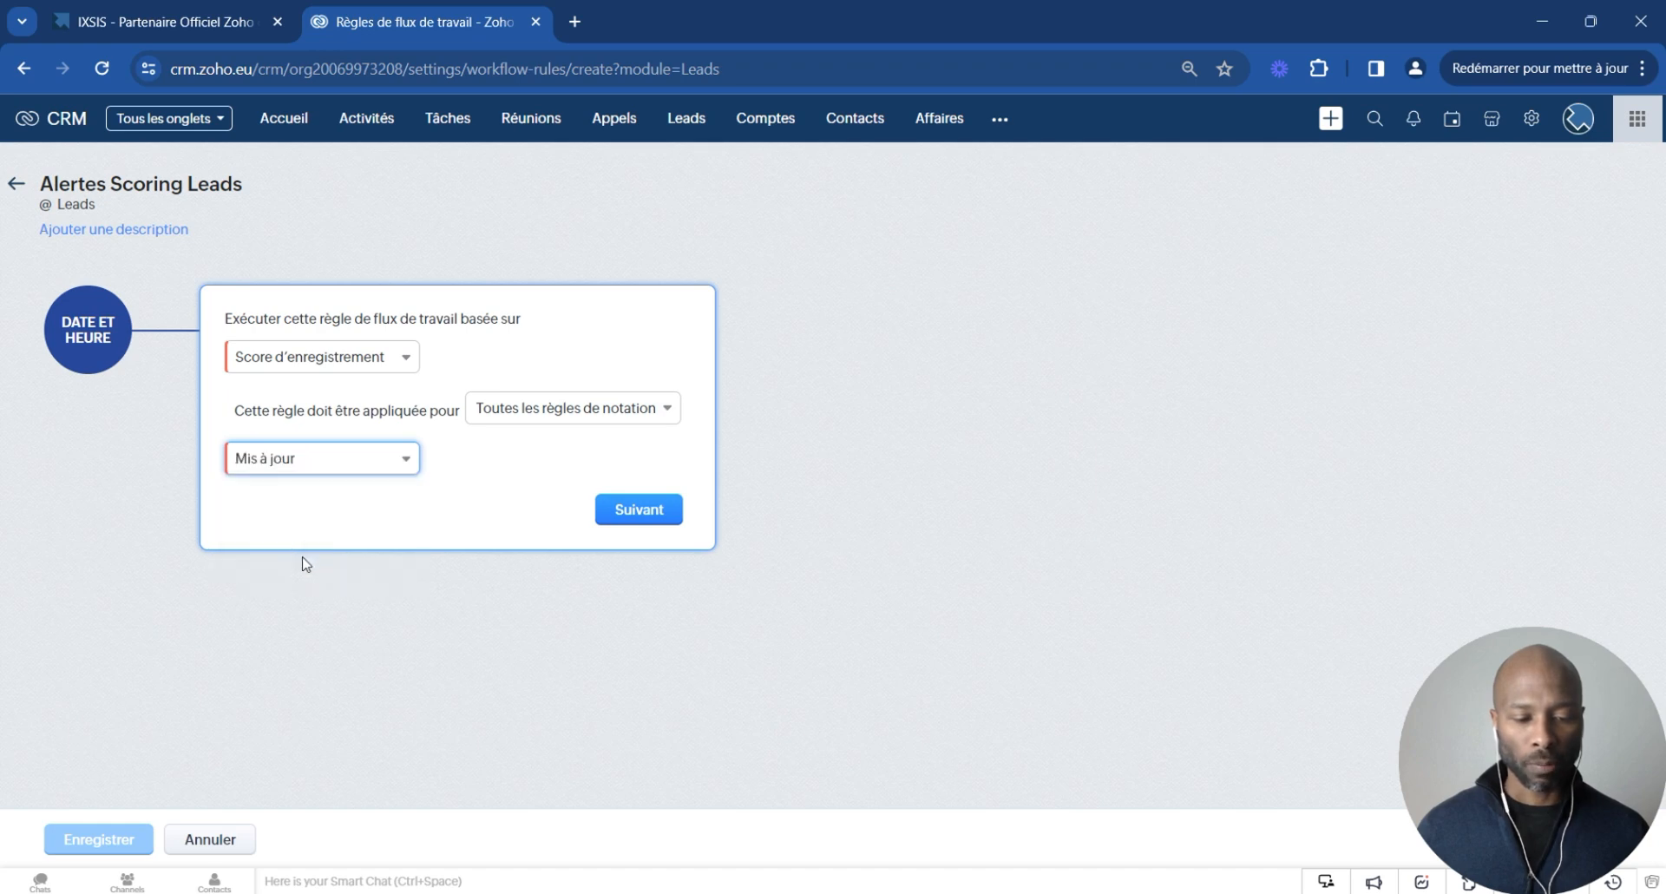
left_click(617, 511)
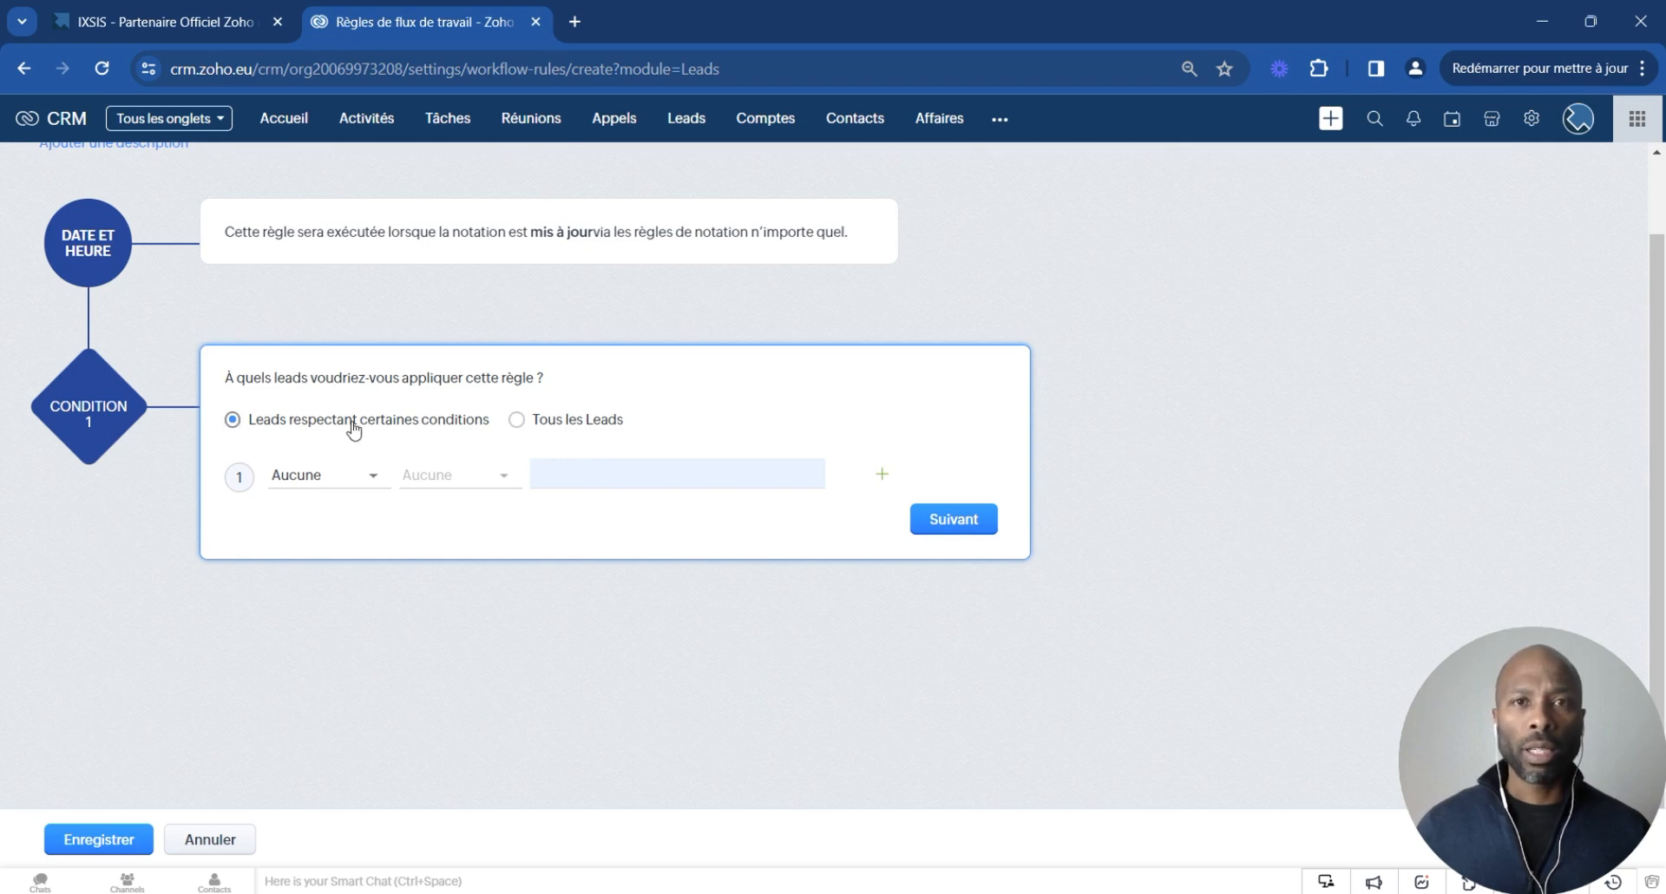
- Set the workflow condition to leads whose Score Leads is greater than or equal to 50
left_click(325, 482)
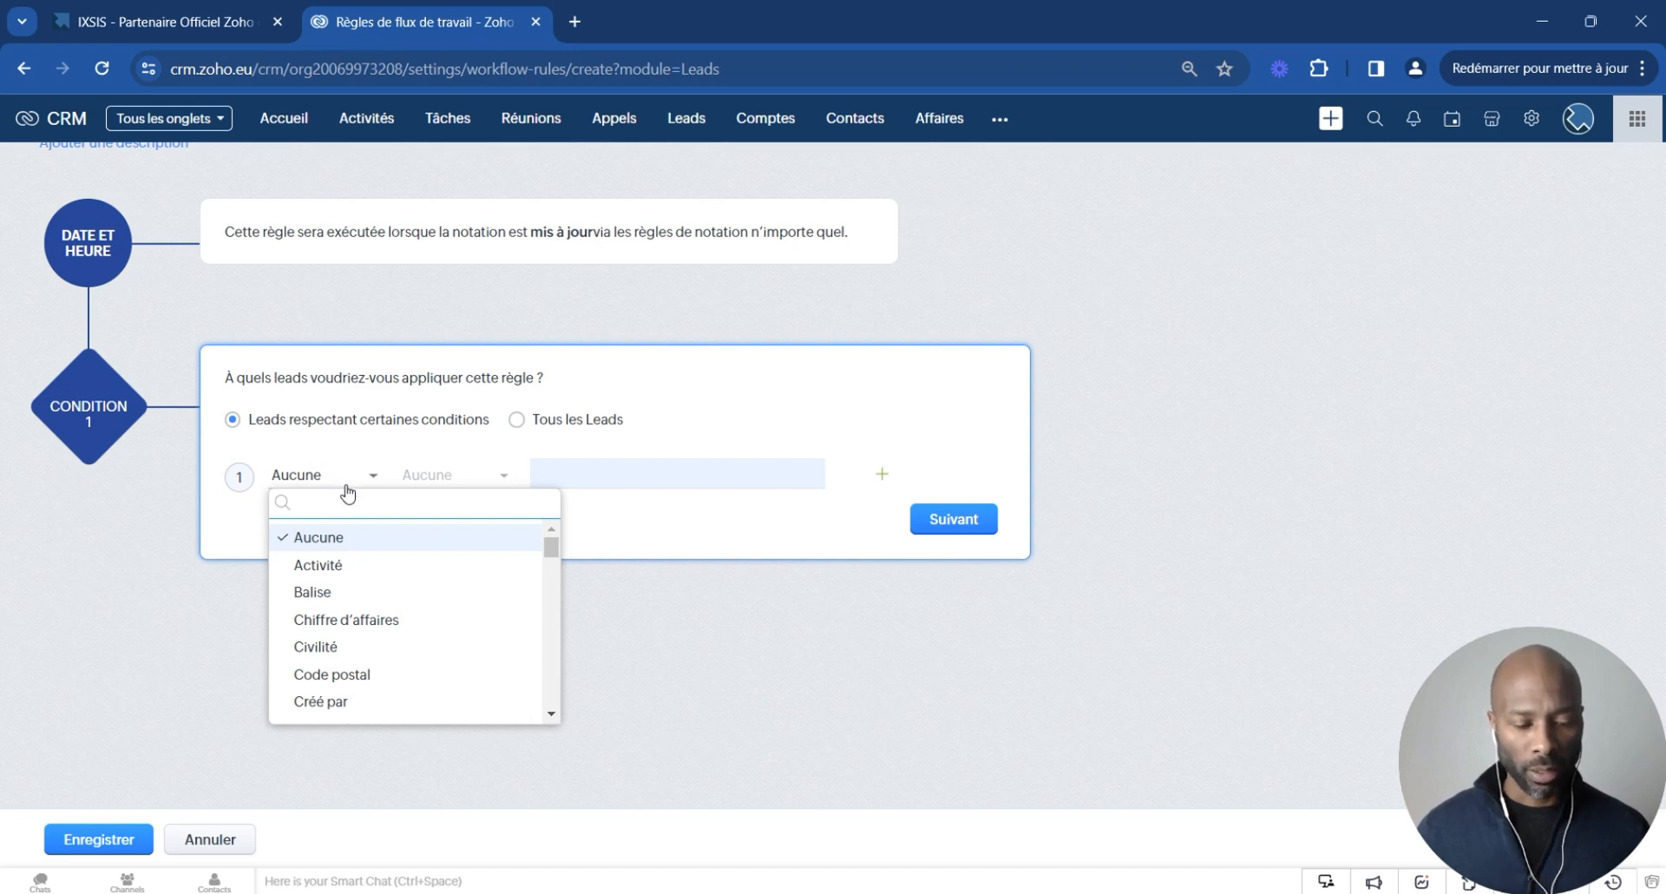
type("sco")
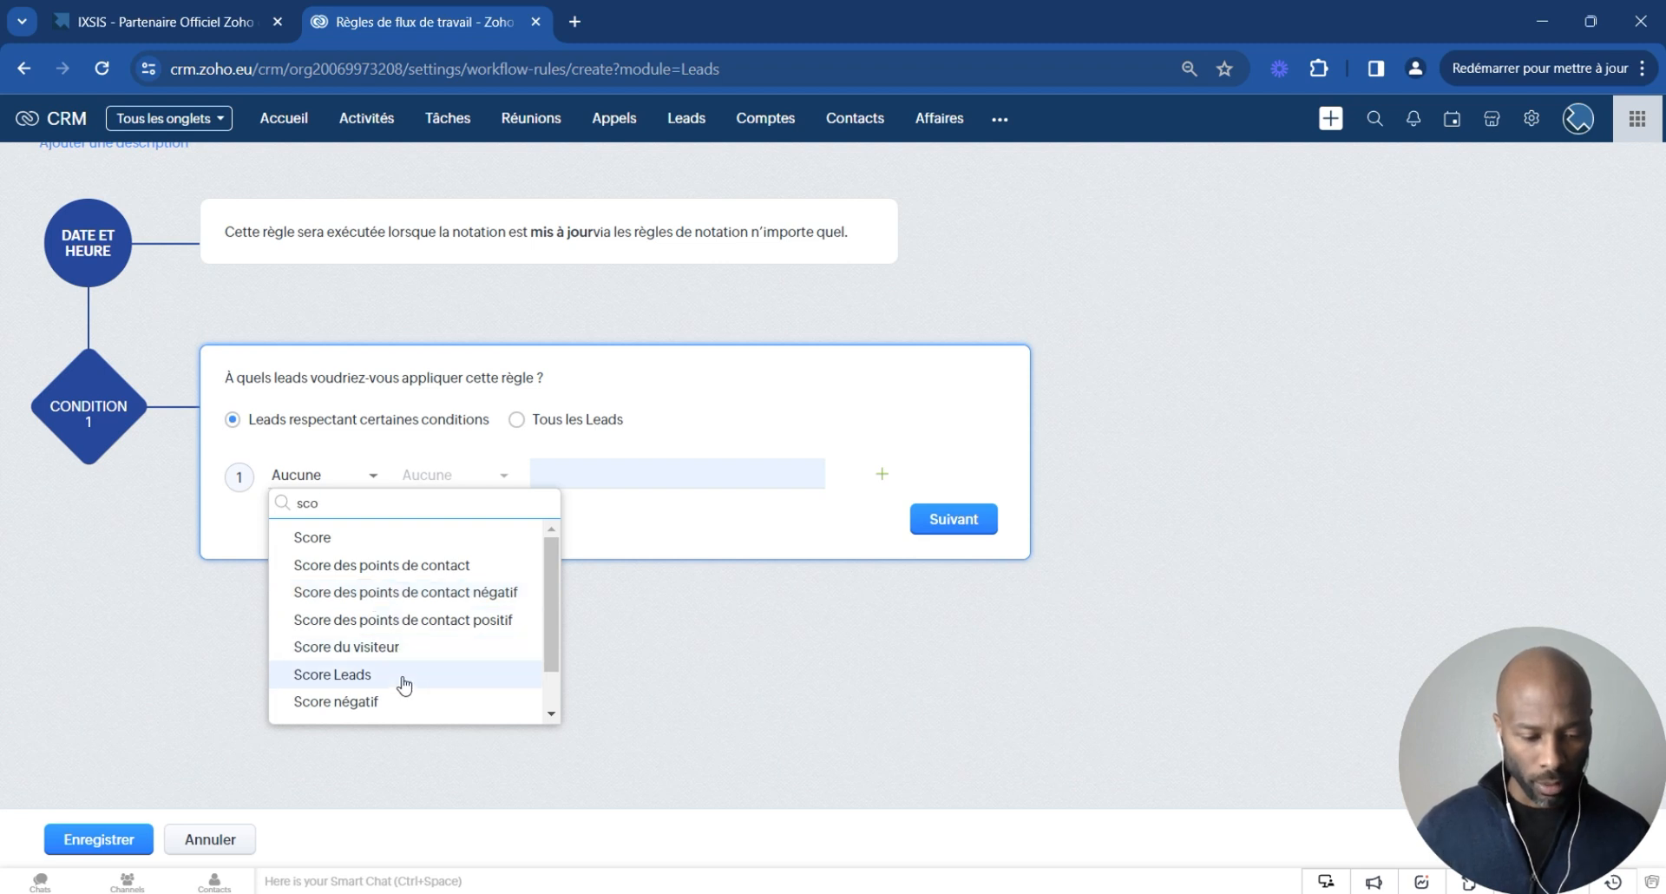
left_click(401, 677)
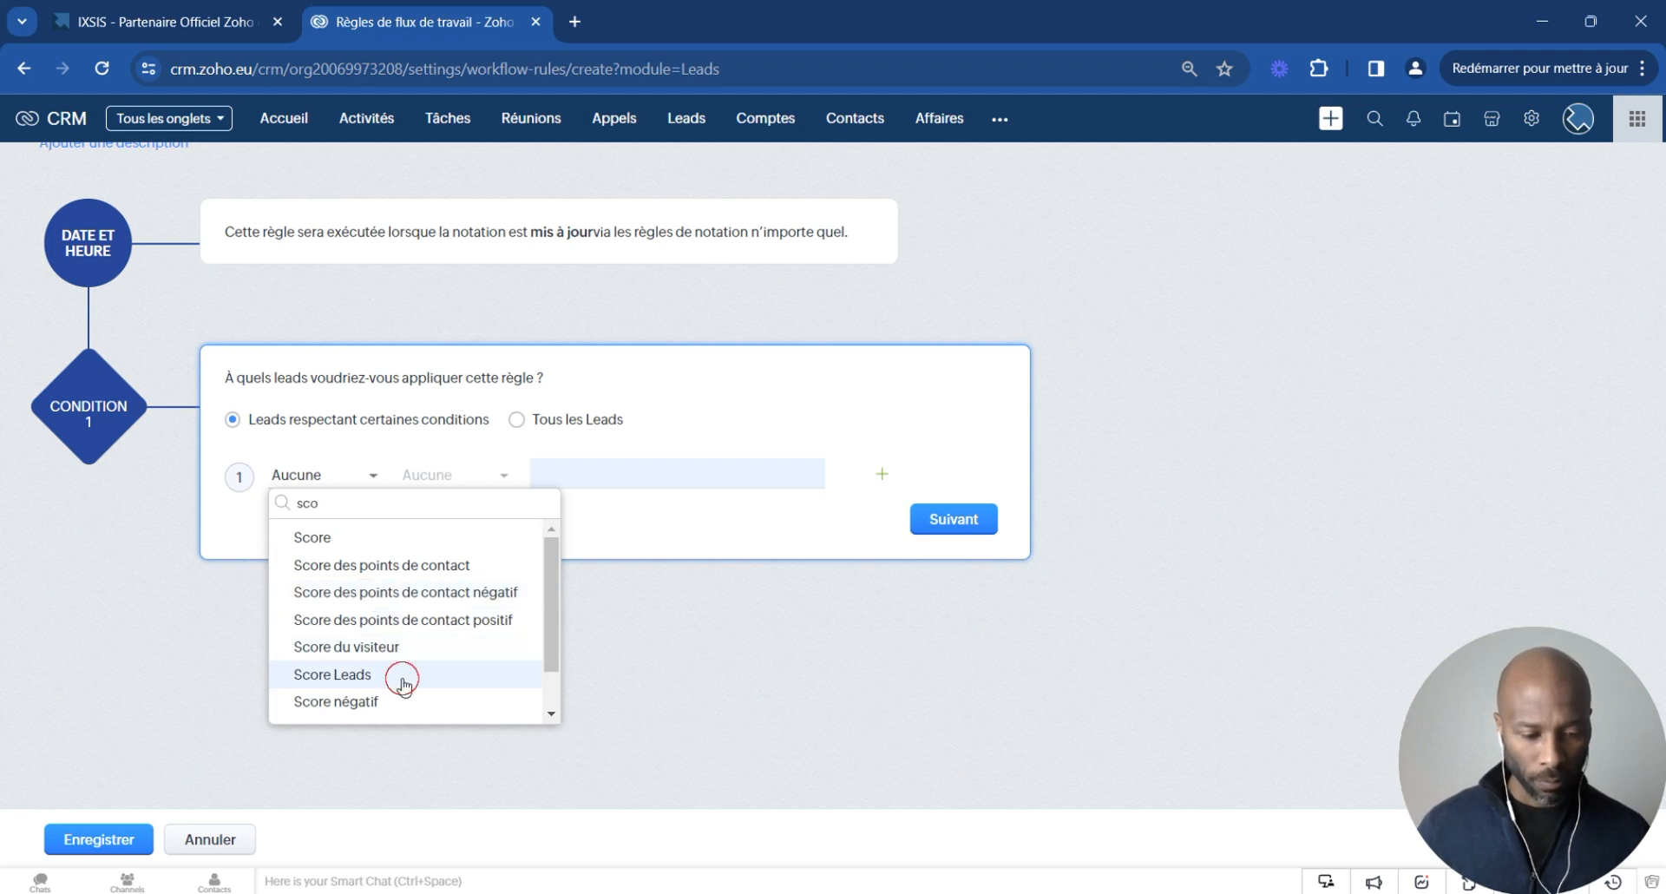
left_click(468, 474)
left_click(464, 674)
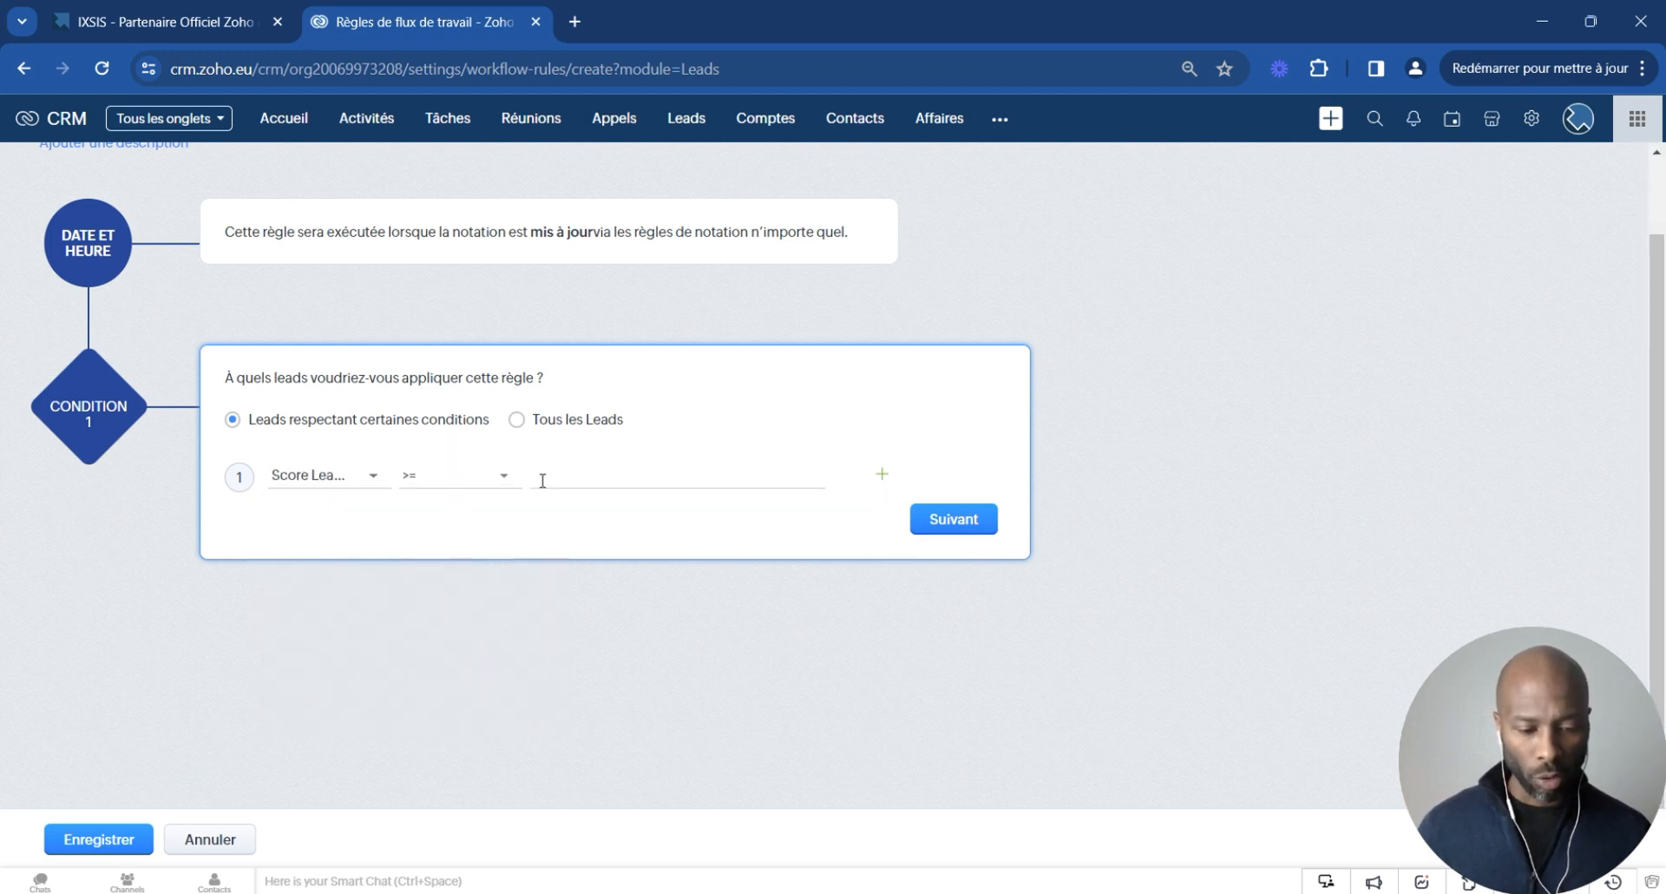
left_click(559, 485)
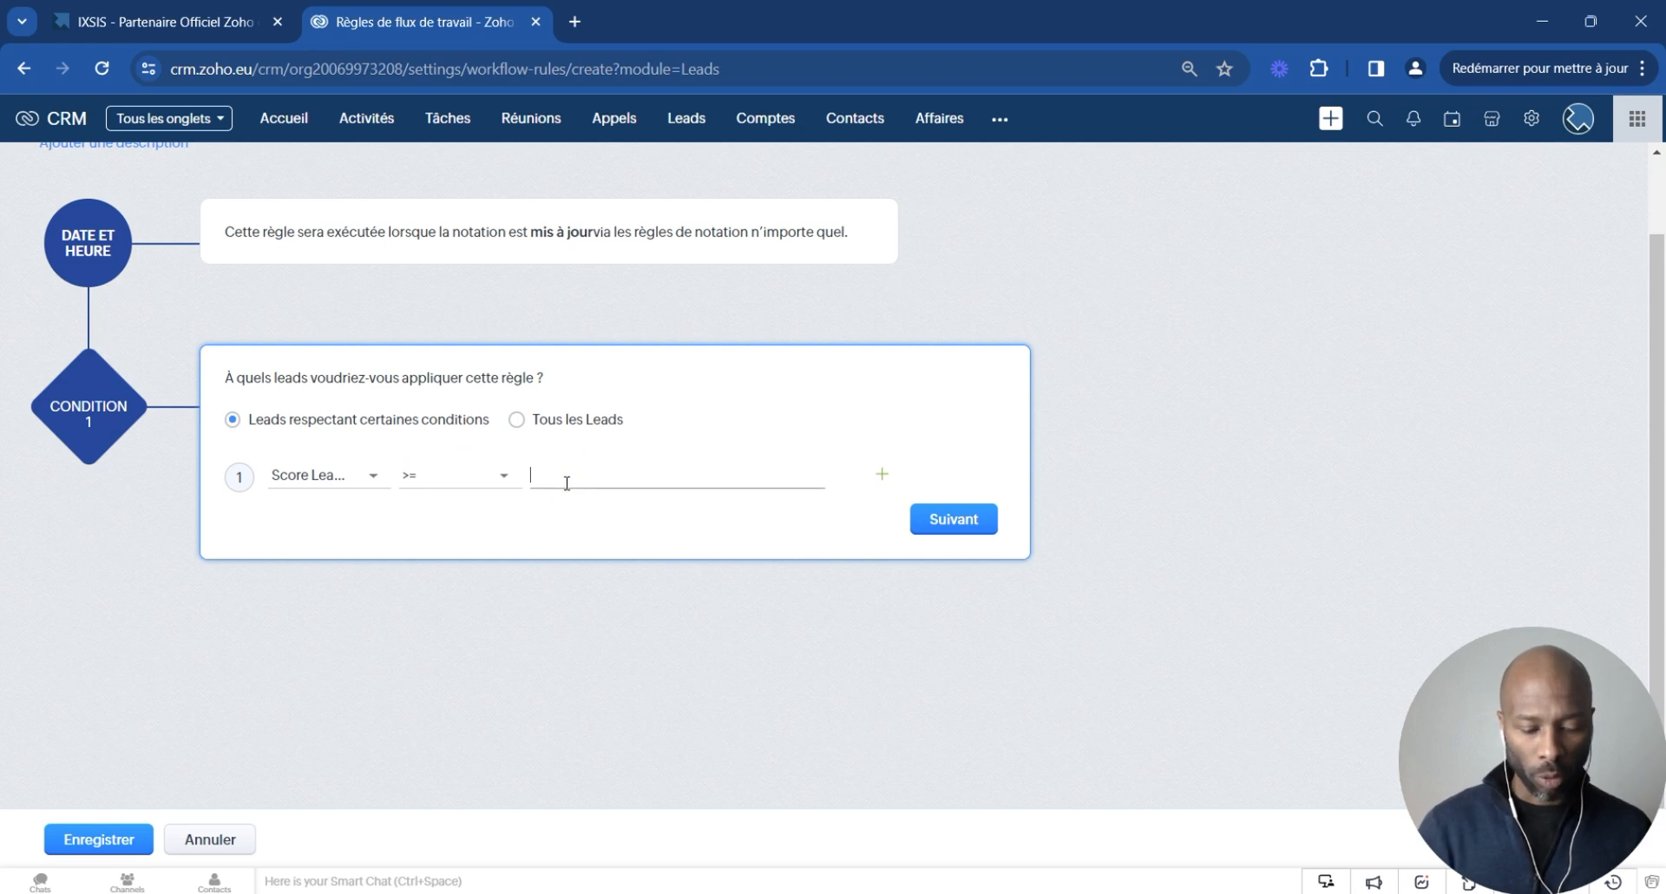
type("50")
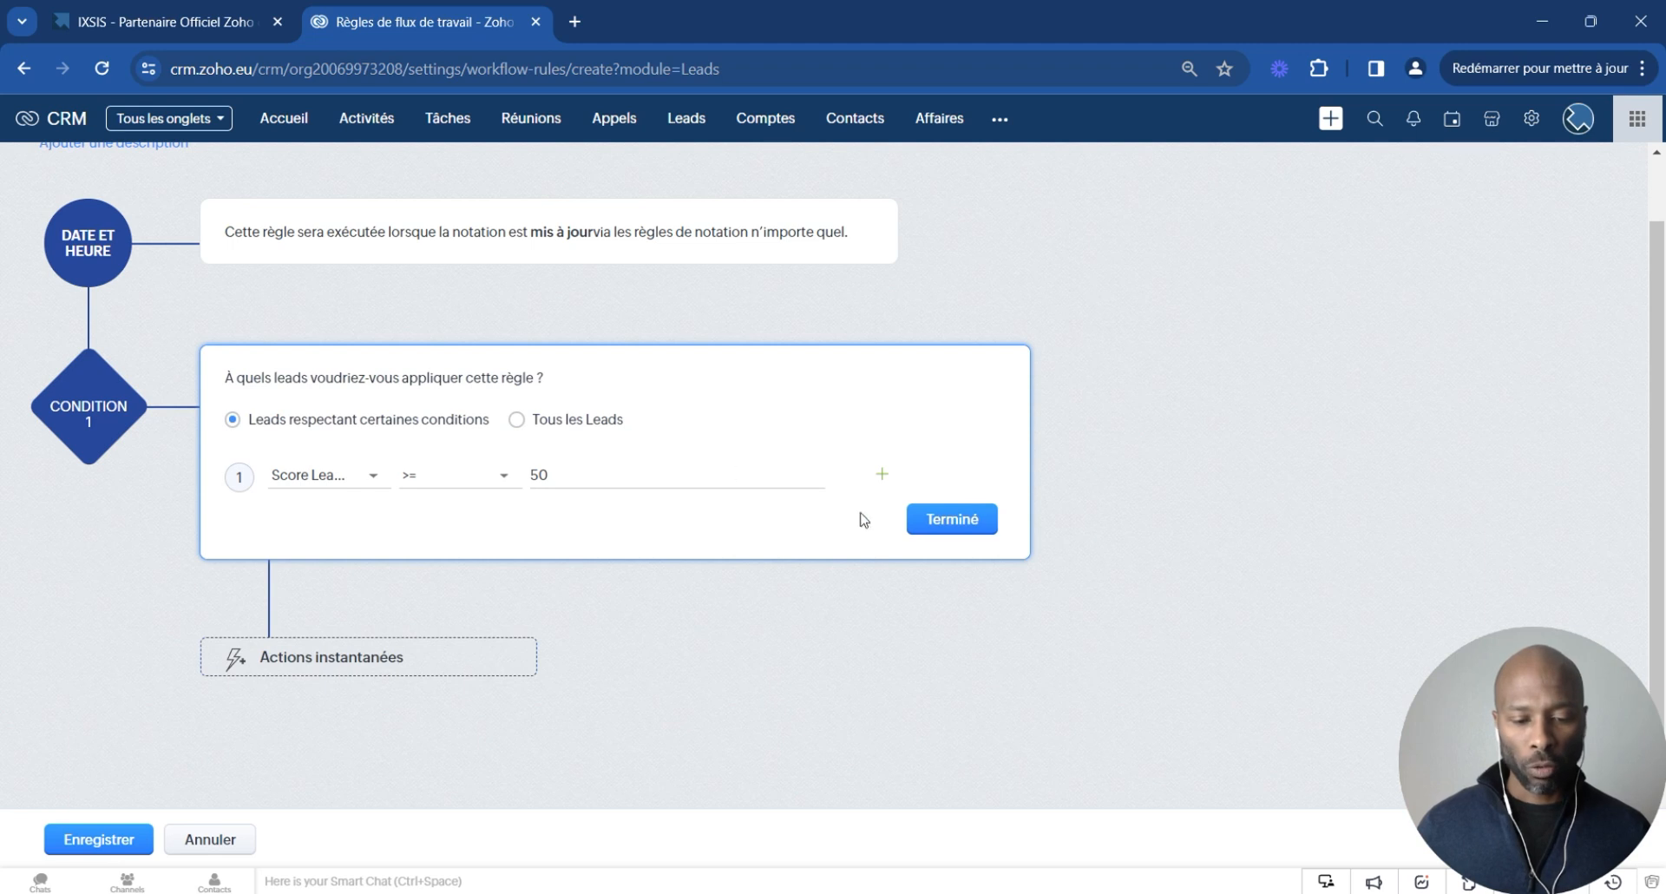
left_click(952, 522)
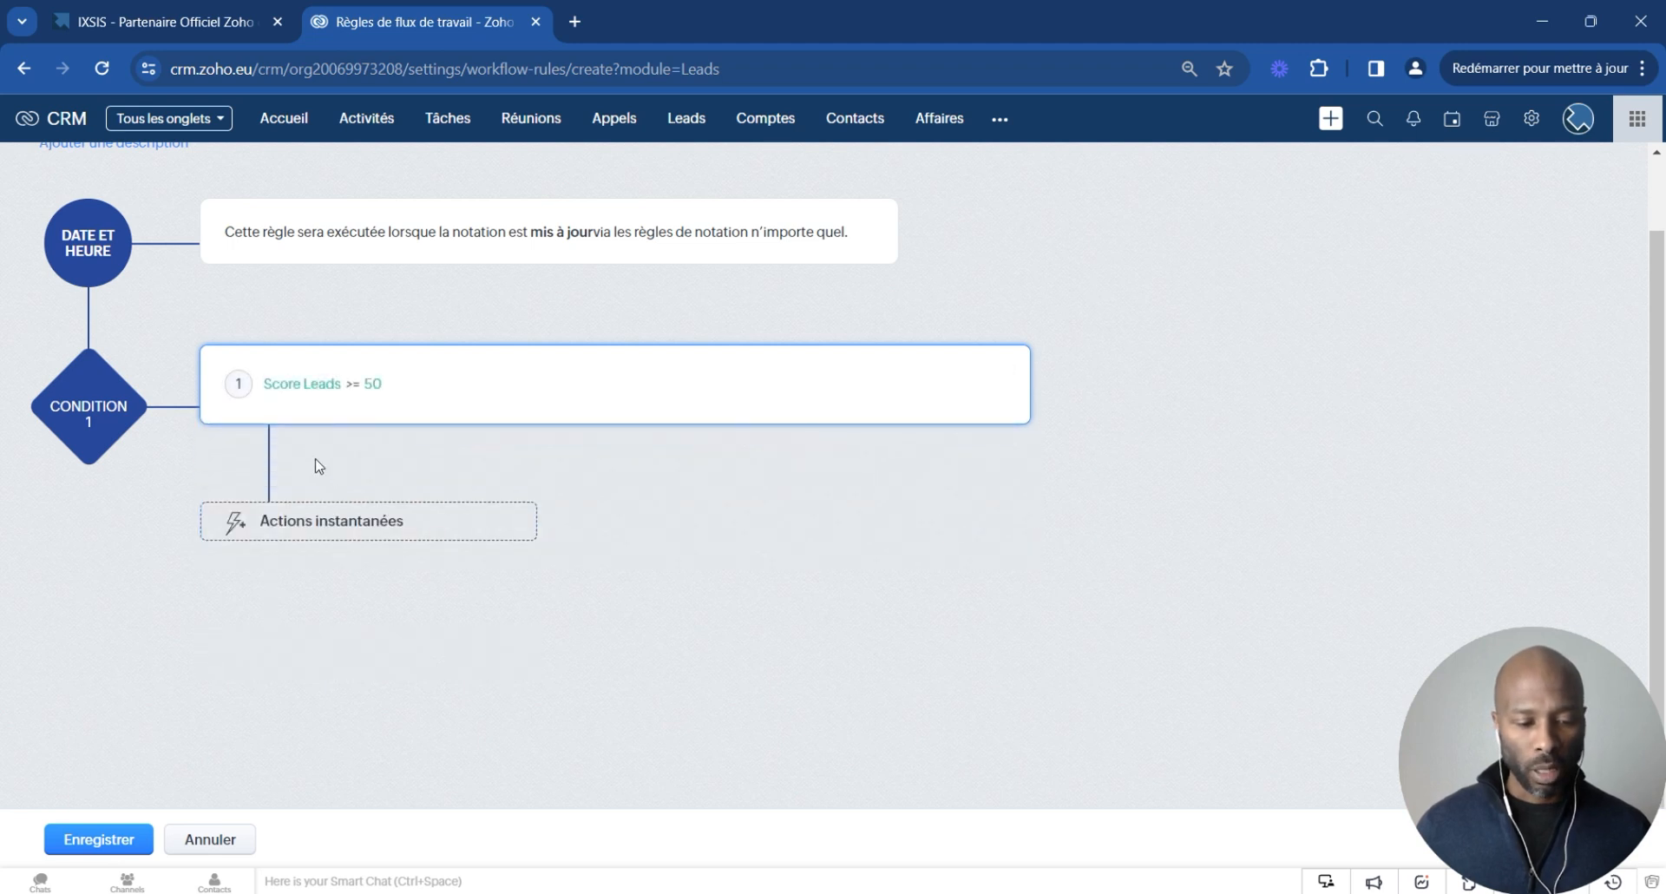
left_click(297, 527)
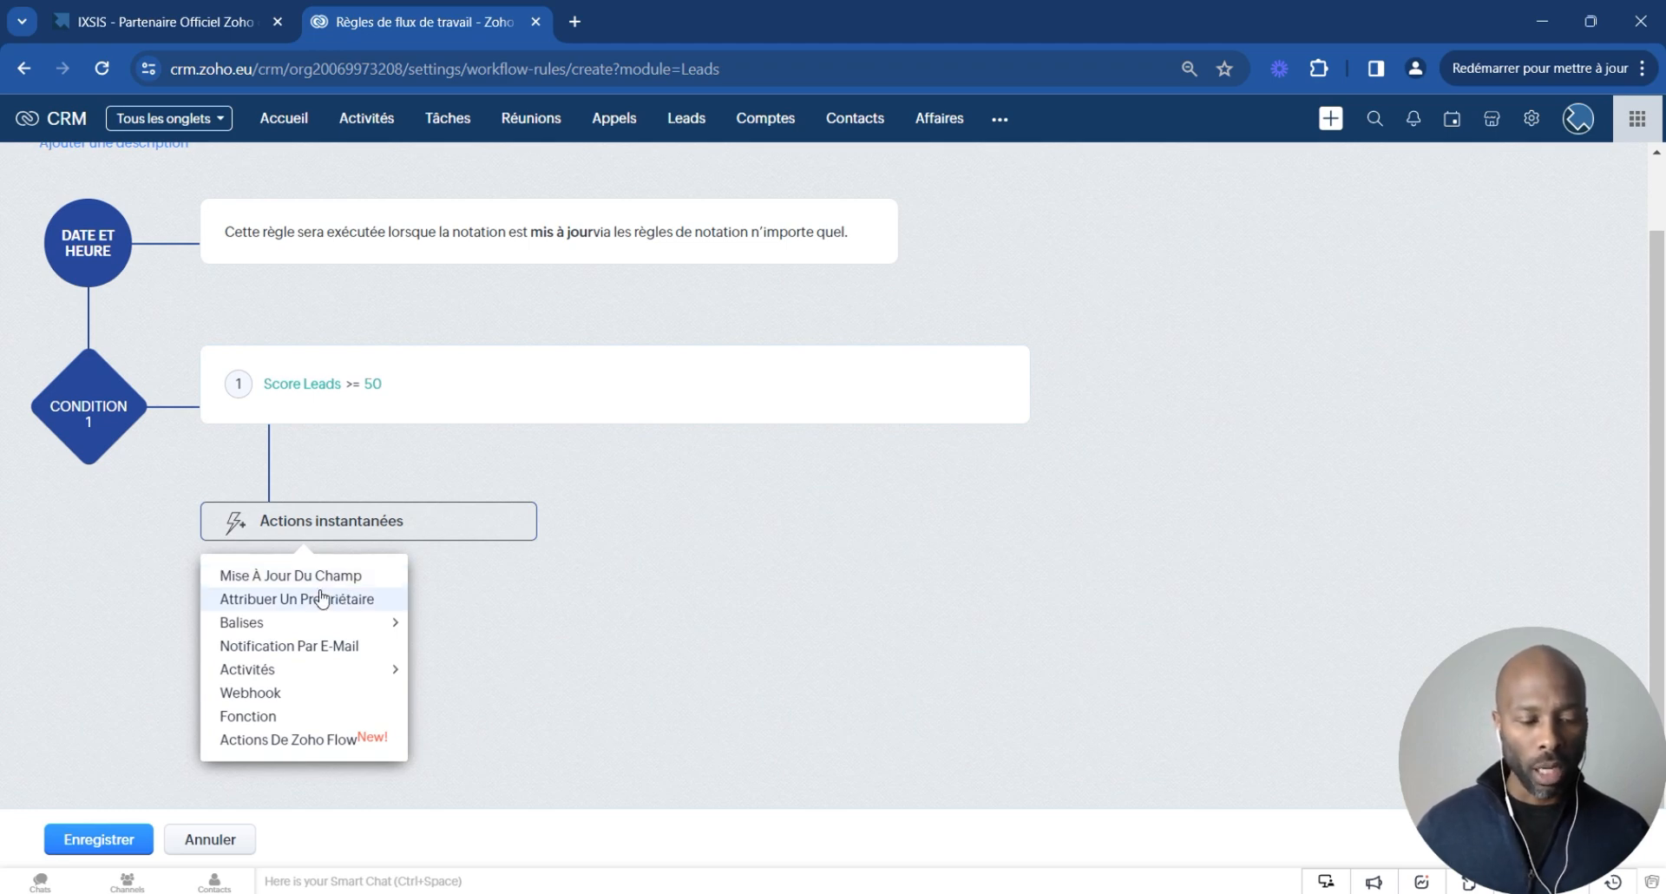
left_click(299, 647)
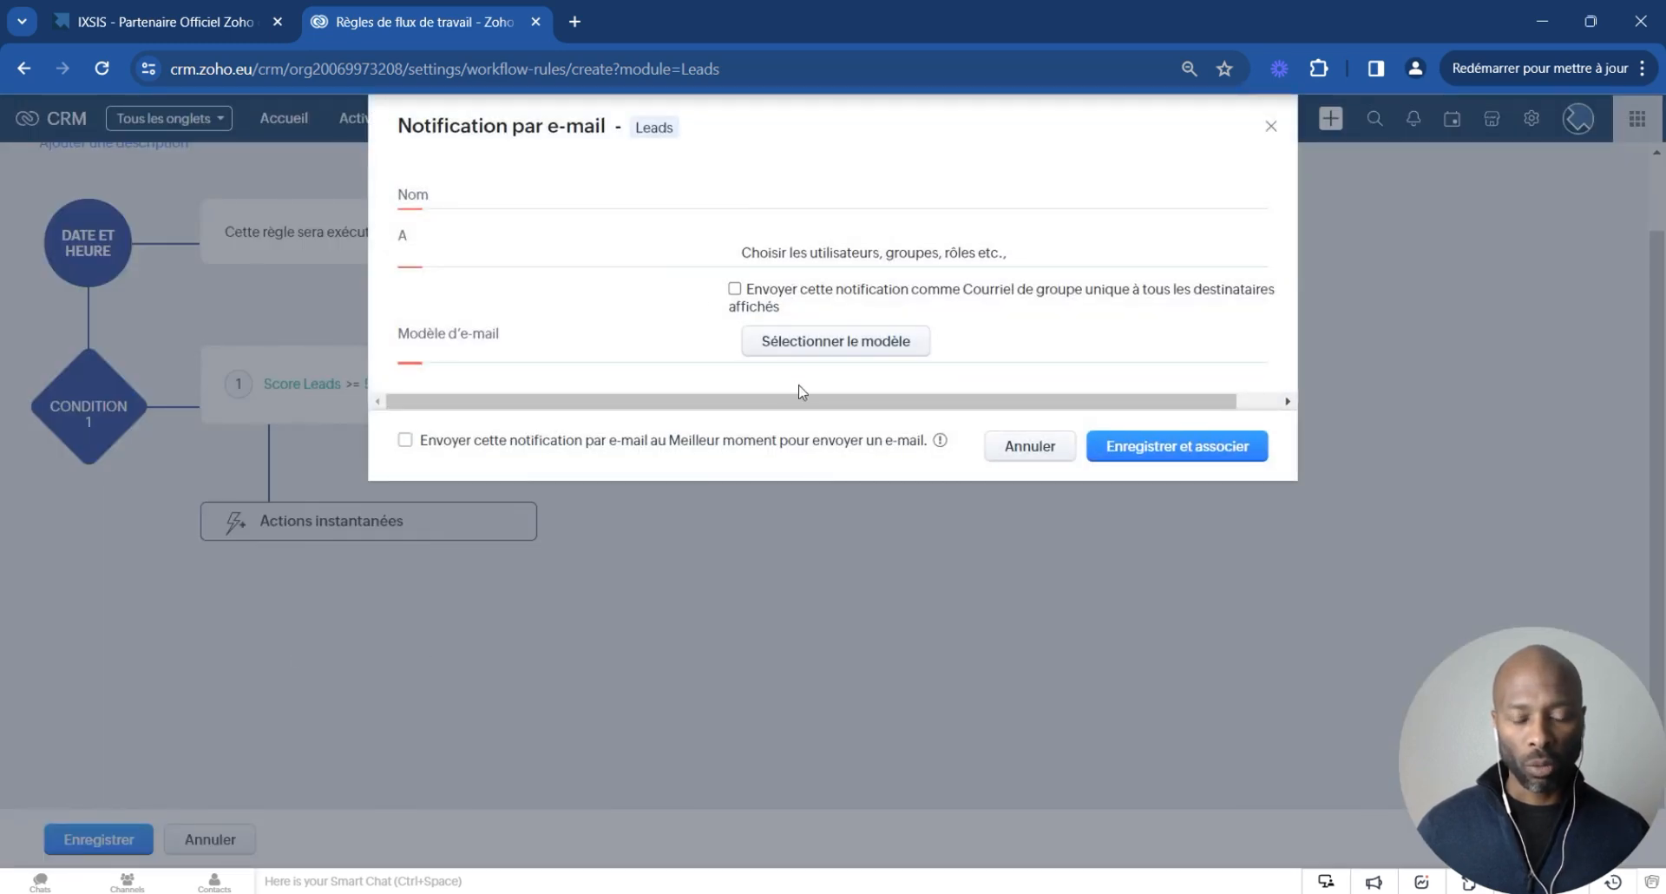
left_click(1029, 446)
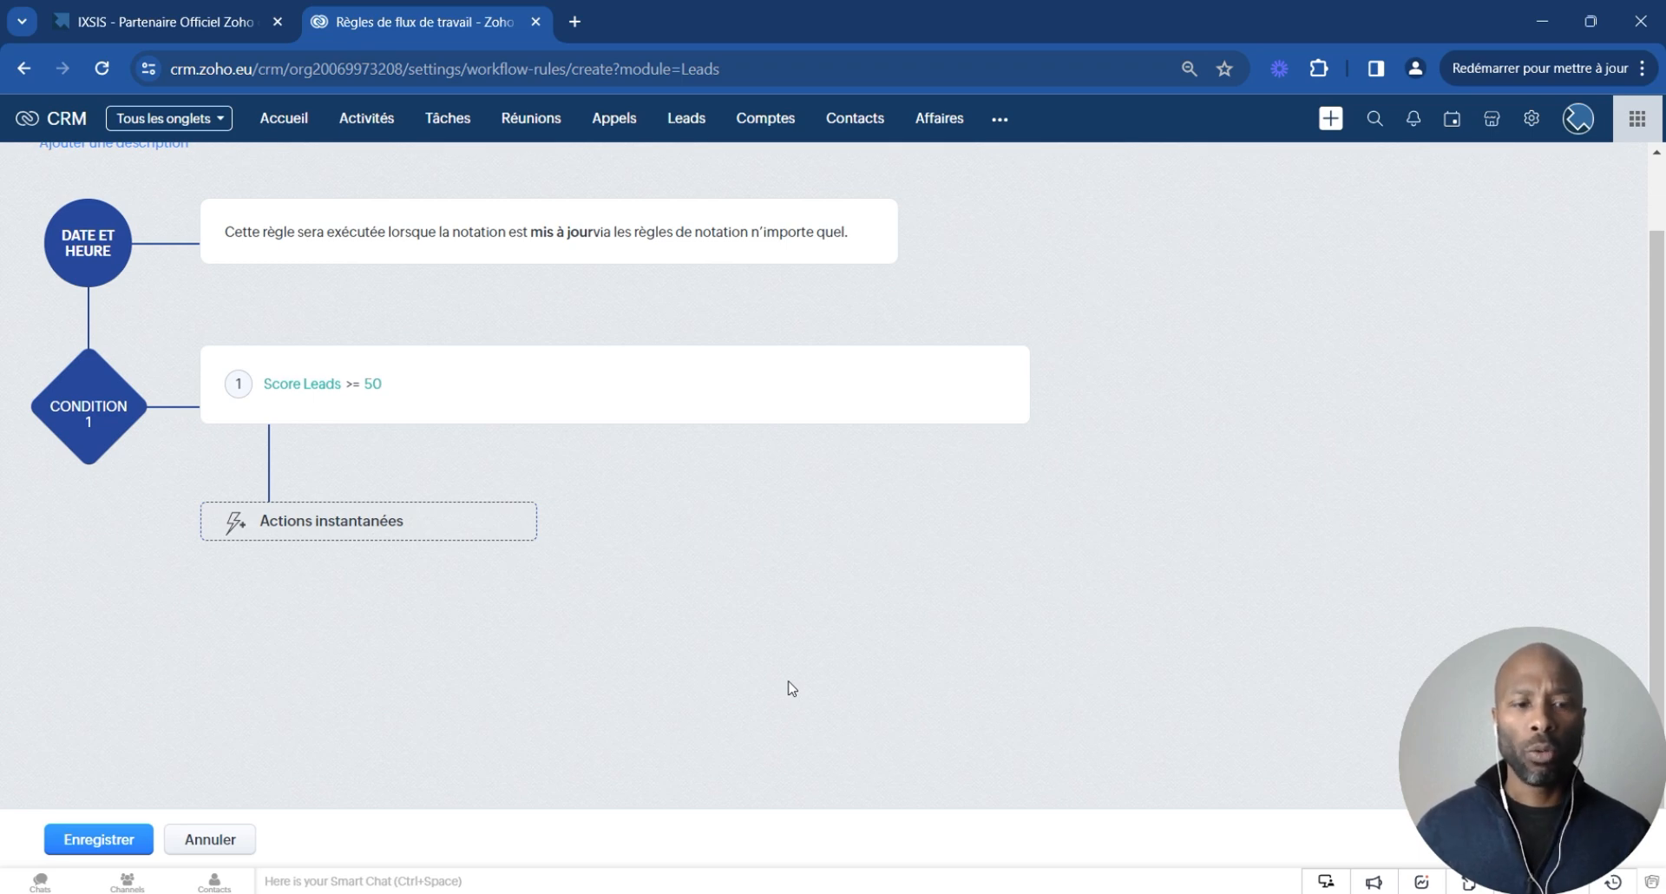
scroll(840, 646, "up", 1)
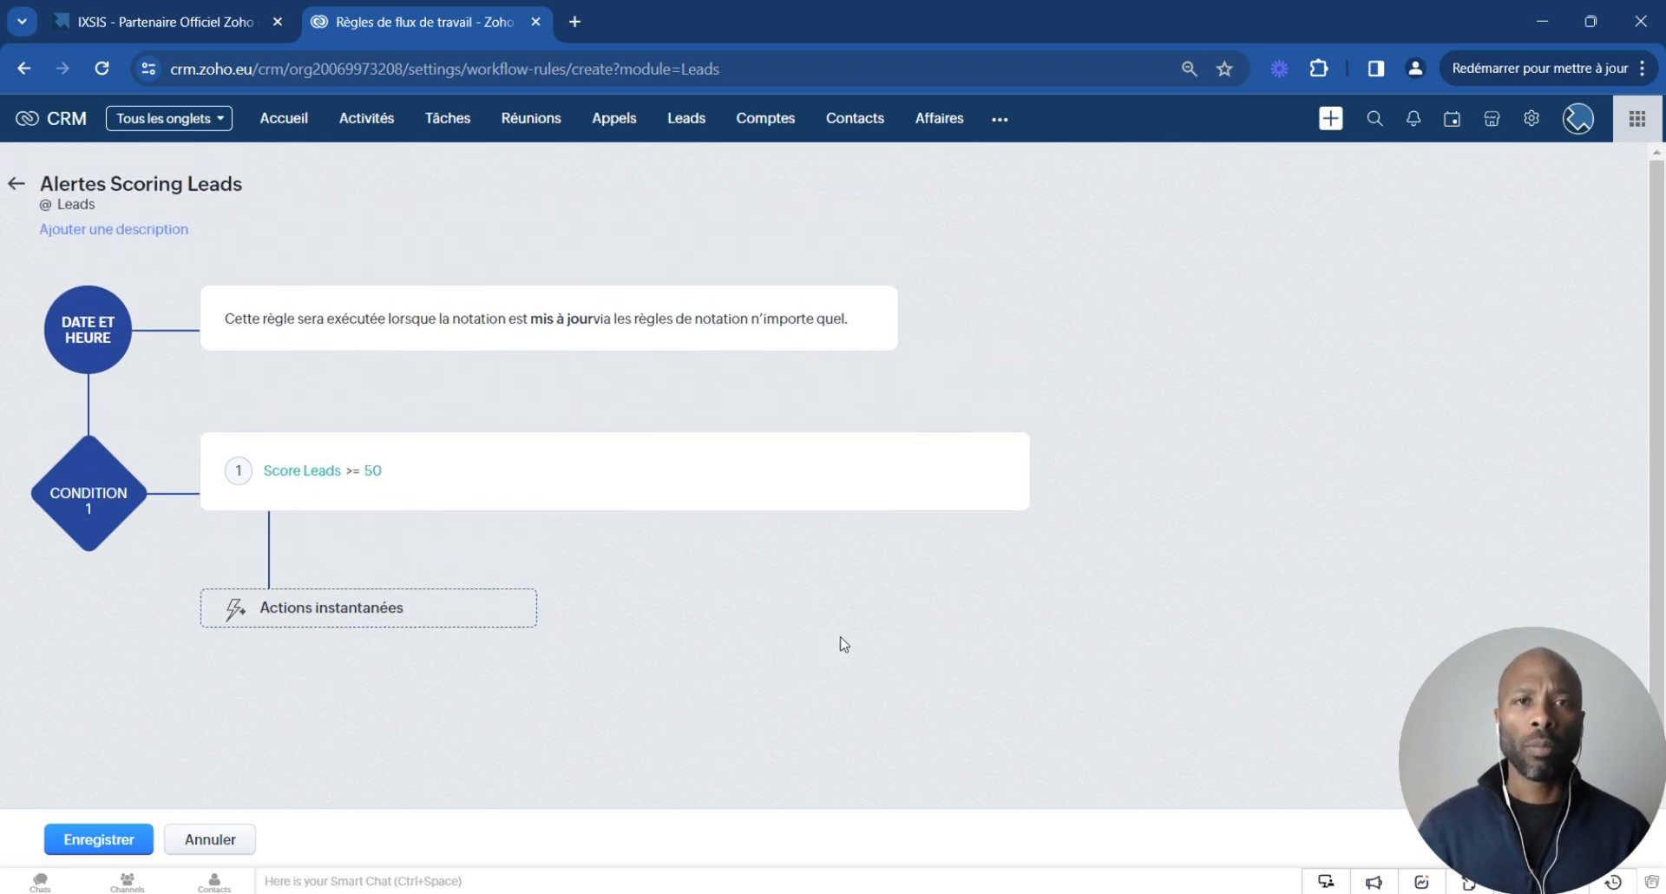